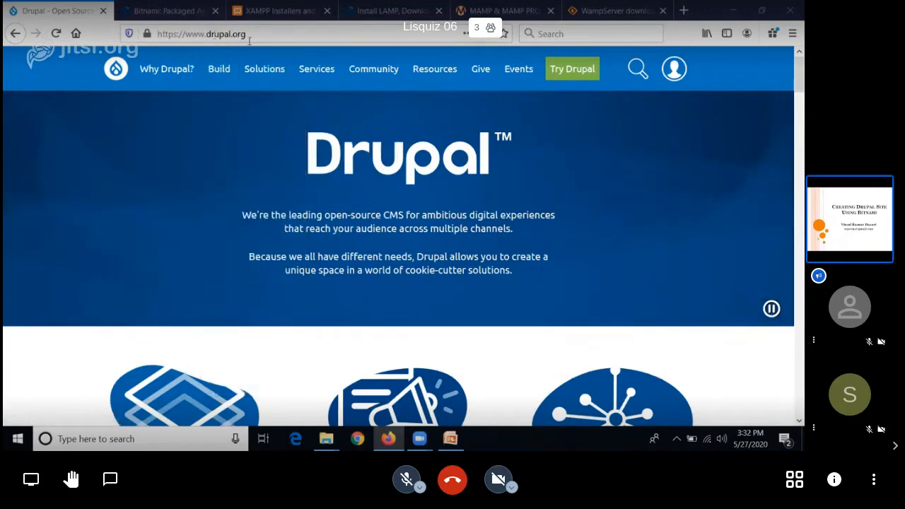
Step: Open the Drupal download page on drupal.org and look over its download options
{"action": "mouse_move", "coordinate": [554, 77]}
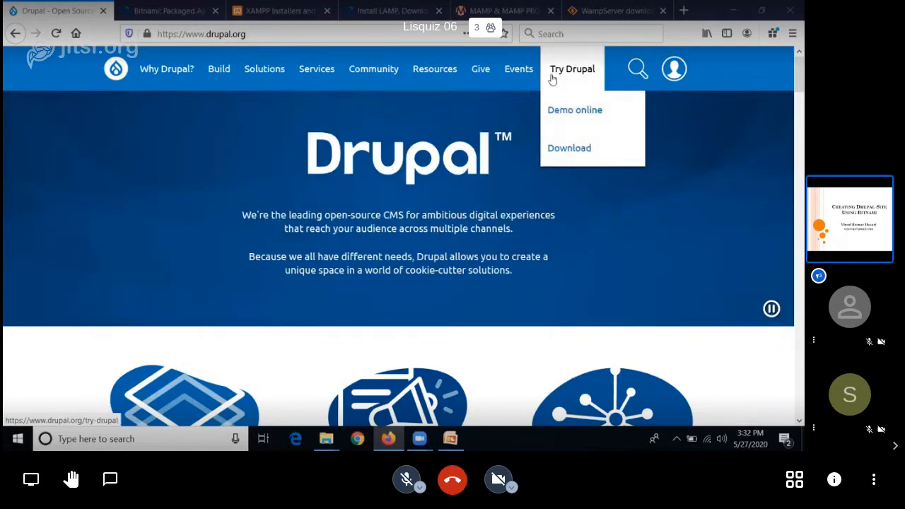
{"action": "left_click", "coordinate": [570, 151]}
{"action": "scroll", "coordinate": [656, 216], "scroll_direction": "down", "scroll_amount": 2}
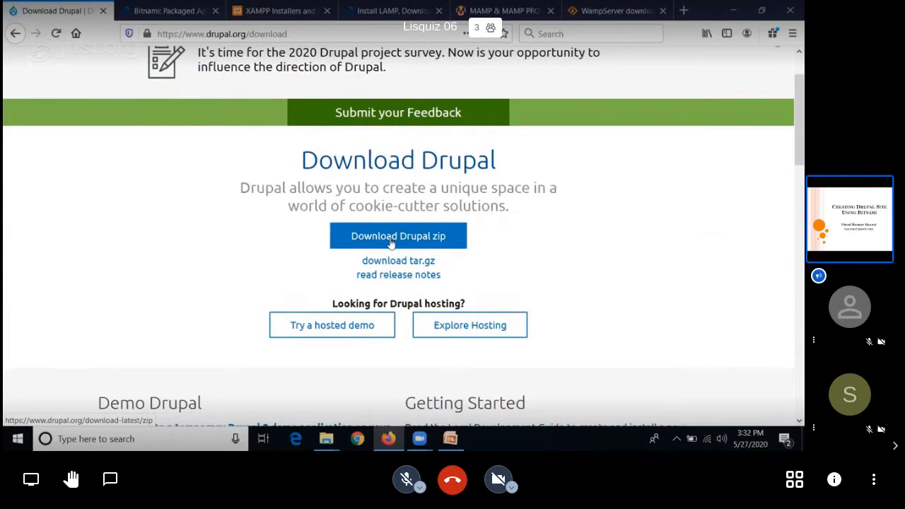
{"action": "scroll", "coordinate": [391, 243], "scroll_direction": "up", "scroll_amount": 2}
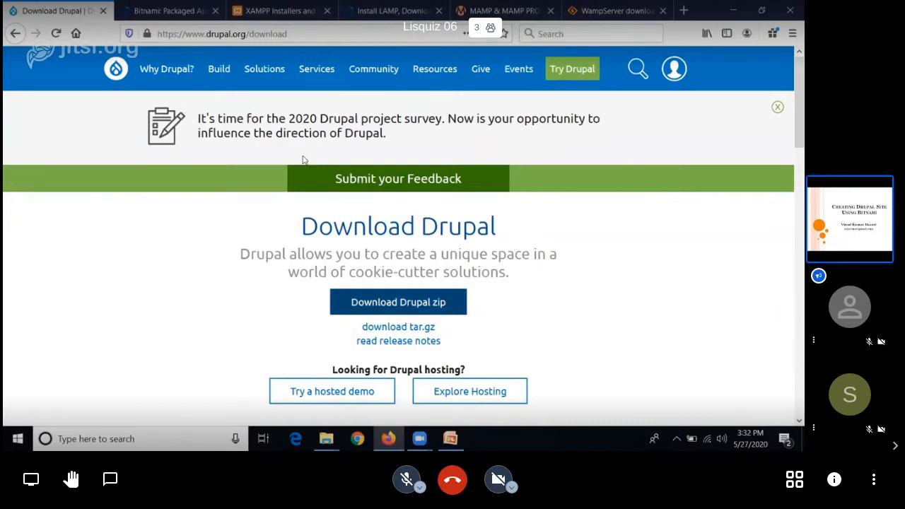
Step: Review the XAMPP page on Apache Friends, including its Windows, Linux and OS X downloads
{"action": "left_click", "coordinate": [234, 26]}
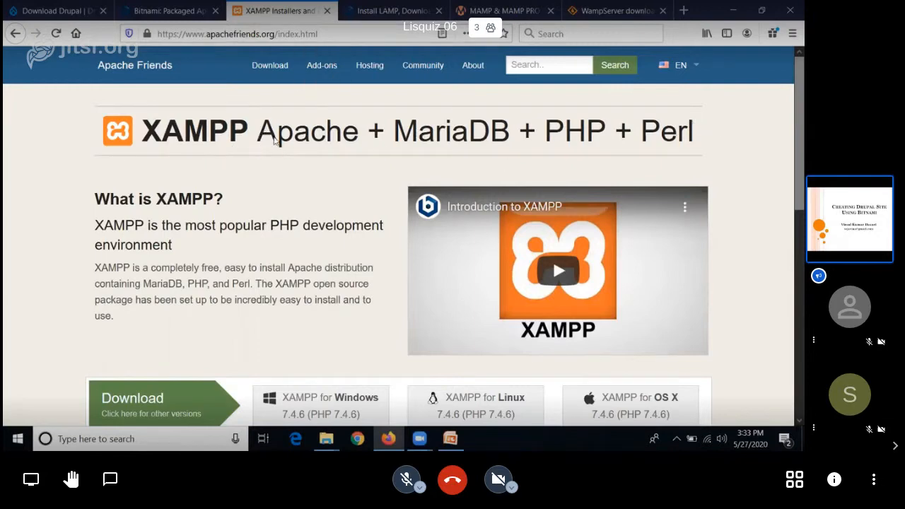
{"action": "scroll", "coordinate": [245, 131], "scroll_direction": "down", "scroll_amount": 3}
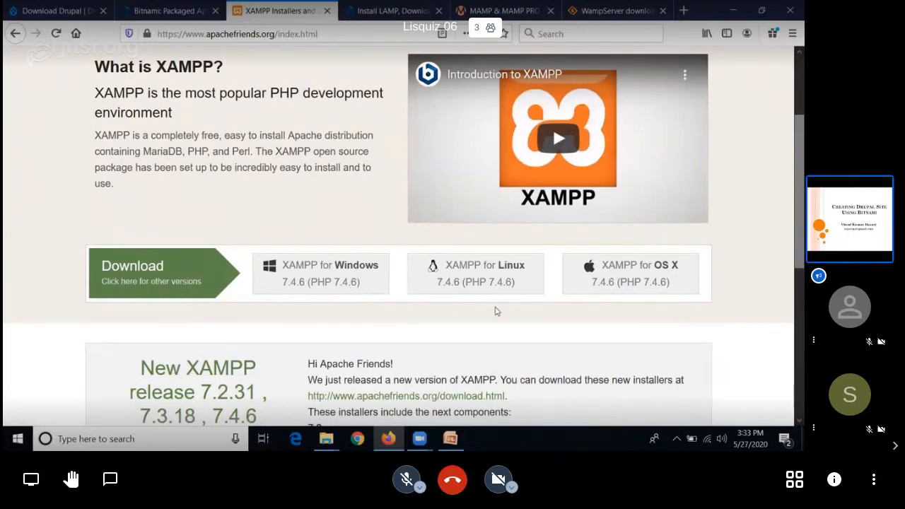
{"action": "scroll", "coordinate": [255, 227], "scroll_direction": "up", "scroll_amount": 3}
{"action": "scroll", "coordinate": [400, 385], "scroll_direction": "down", "scroll_amount": 2}
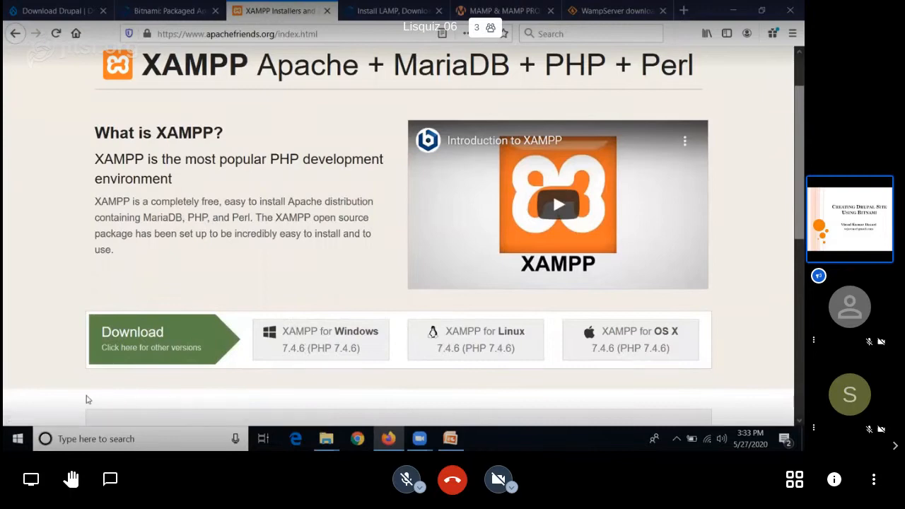
{"action": "scroll", "coordinate": [340, 102], "scroll_direction": "up", "scroll_amount": 2}
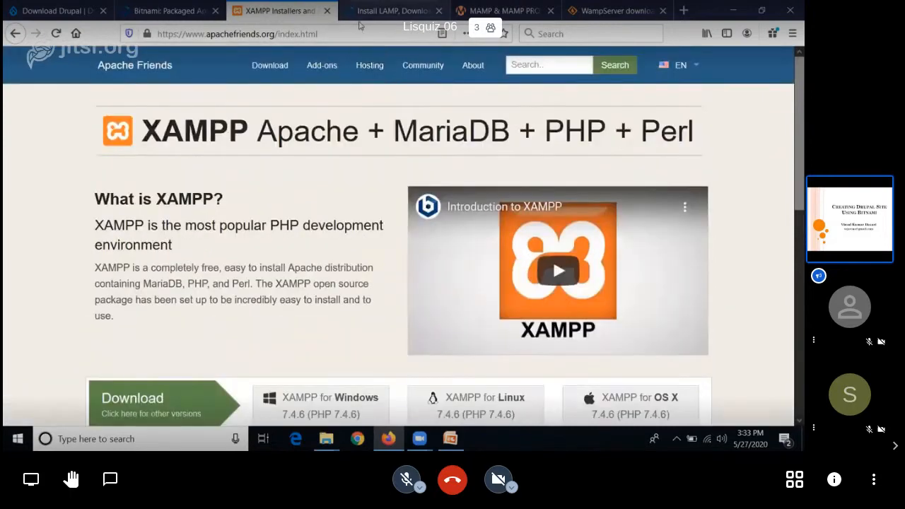
Step: Examine the Bitnami LAMP stack page, including its deployment offerings and installer description
{"action": "left_click", "coordinate": [360, 25]}
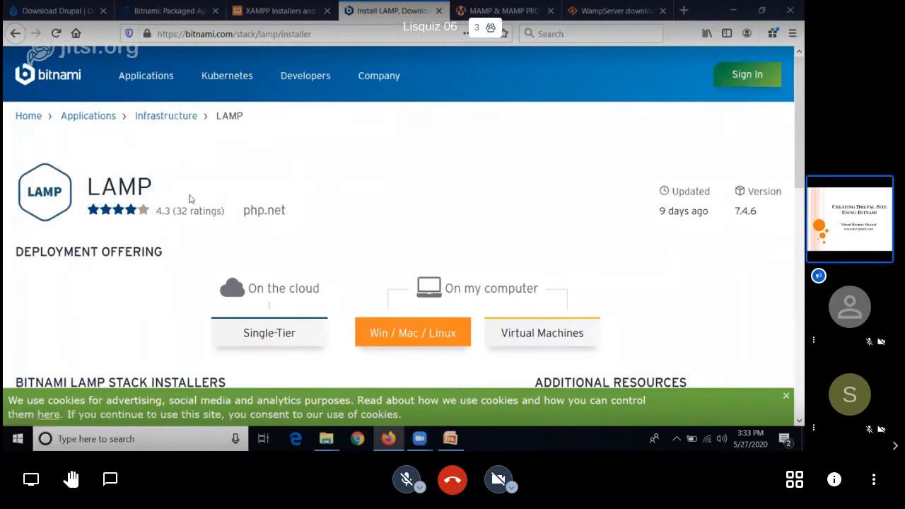
{"action": "scroll", "coordinate": [189, 199], "scroll_direction": "down", "scroll_amount": 3}
{"action": "scroll", "coordinate": [191, 198], "scroll_direction": "down", "scroll_amount": 3}
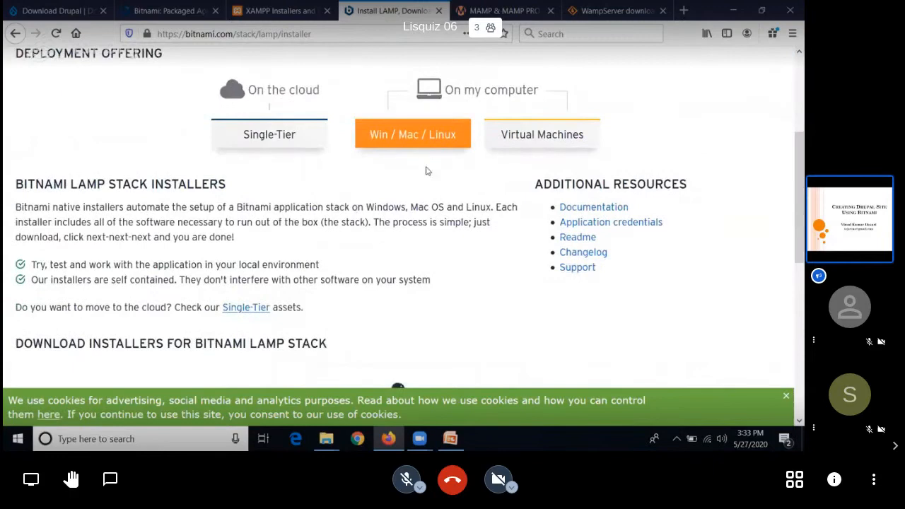
{"action": "scroll", "coordinate": [427, 169], "scroll_direction": "up", "scroll_amount": 1}
{"action": "scroll", "coordinate": [427, 170], "scroll_direction": "up", "scroll_amount": 4}
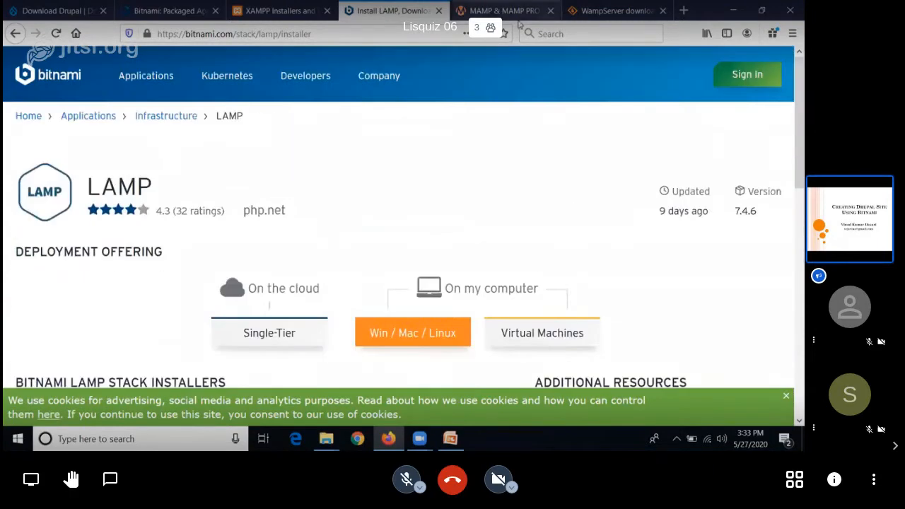
Step: View the MAMP & MAMP PRO site and the WampServer page on SourceForge
{"action": "left_click", "coordinate": [509, 12]}
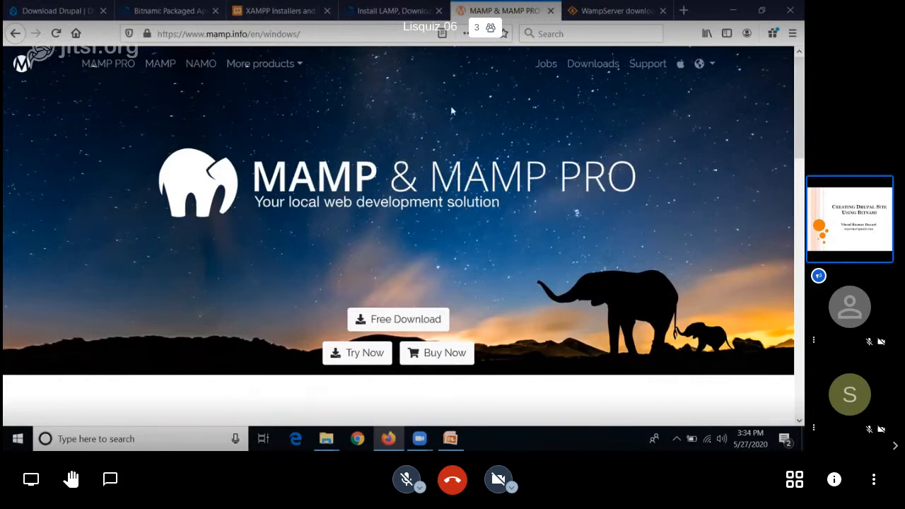
{"action": "left_click", "coordinate": [622, 11]}
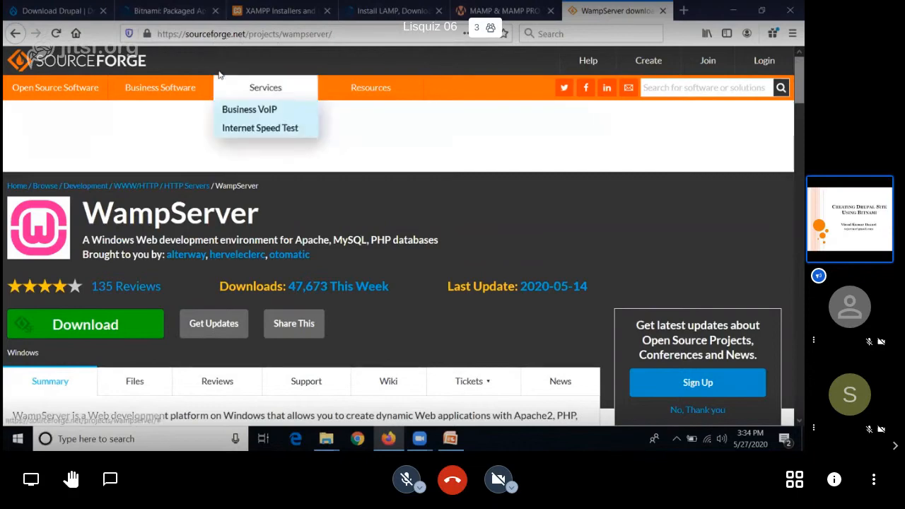
Step: Browse the Bitnami Application Catalog and open the Drupal stack page from it
{"action": "left_click", "coordinate": [189, 31]}
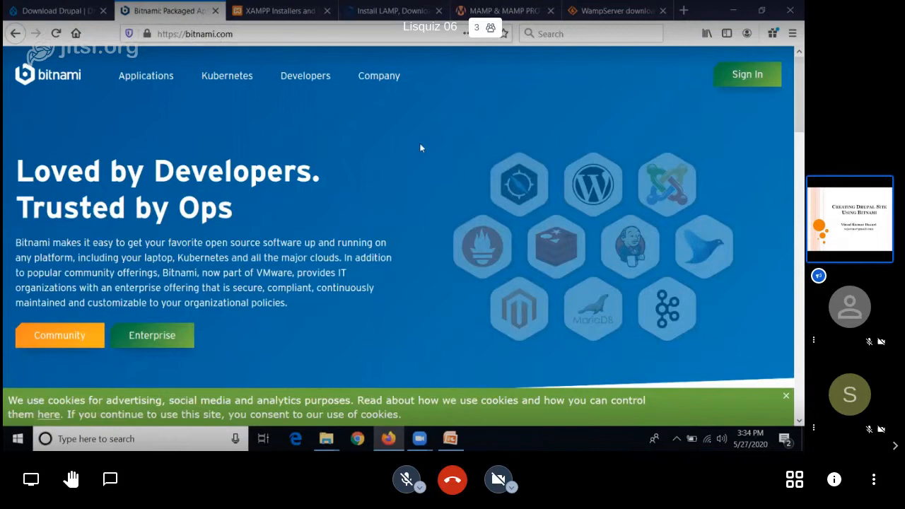
{"action": "left_click", "coordinate": [143, 82]}
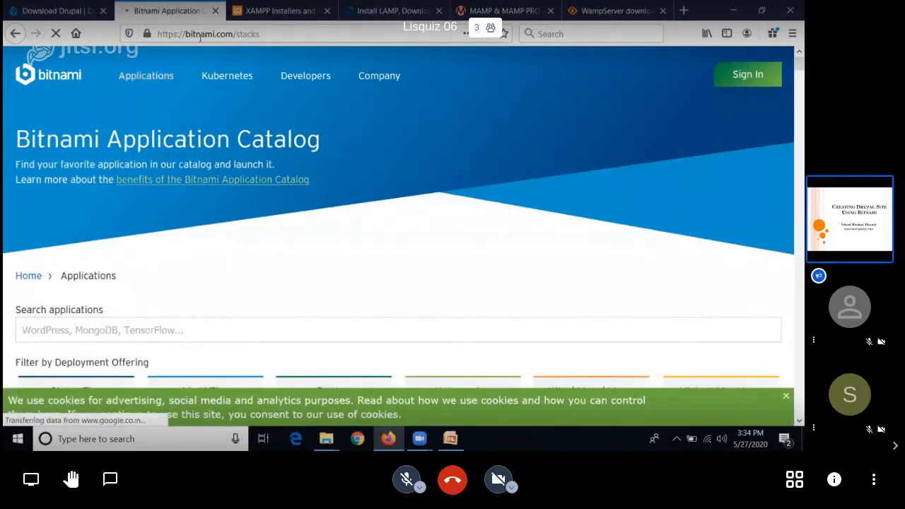
{"action": "left_click", "coordinate": [253, 334]}
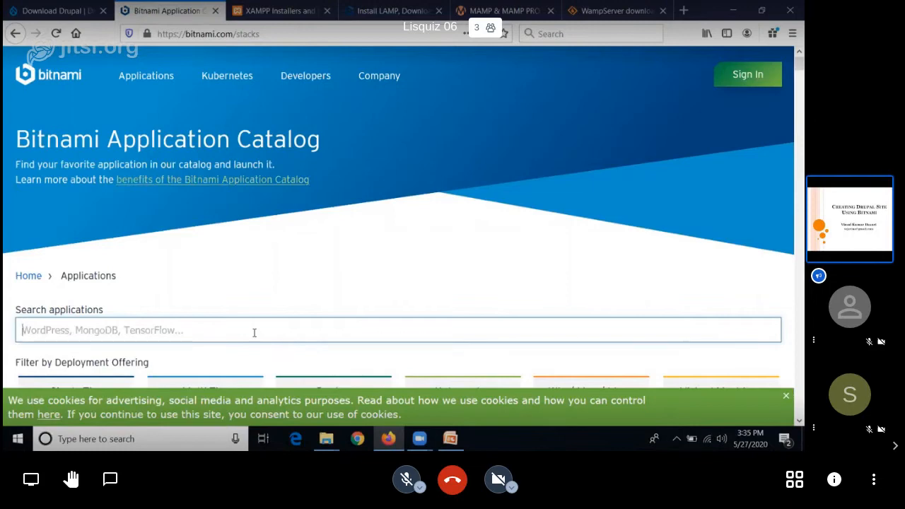
{"action": "mouse_move", "coordinate": [796, 64]}
{"action": "left_mouse_down"}
{"action": "mouse_move", "coordinate": [797, 80]}
{"action": "mouse_move", "coordinate": [791, 75]}
{"action": "left_mouse_up"}
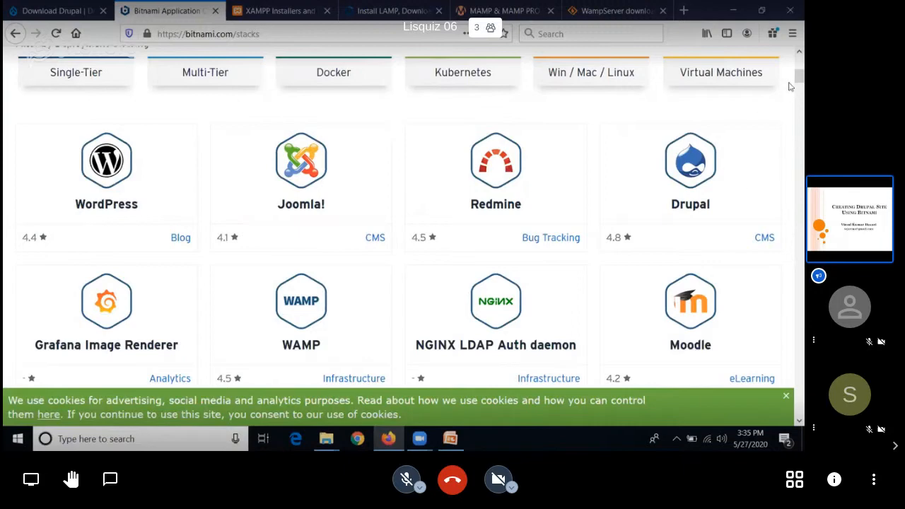
{"action": "mouse_move", "coordinate": [790, 75]}
{"action": "left_mouse_down"}
{"action": "mouse_move", "coordinate": [790, 187]}
{"action": "mouse_move", "coordinate": [790, 62]}
{"action": "left_mouse_up"}
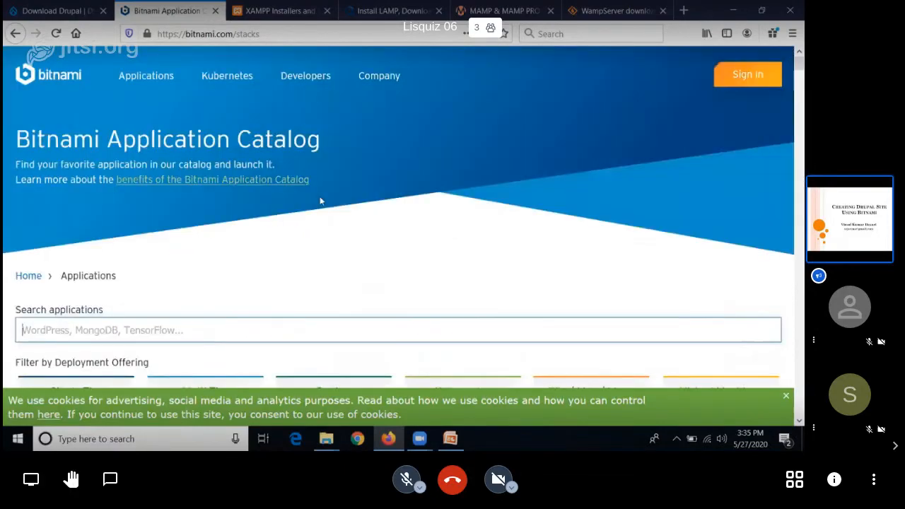
{"action": "left_click_drag", "start_coordinate": [790, 11], "coordinate": [791, 84]}
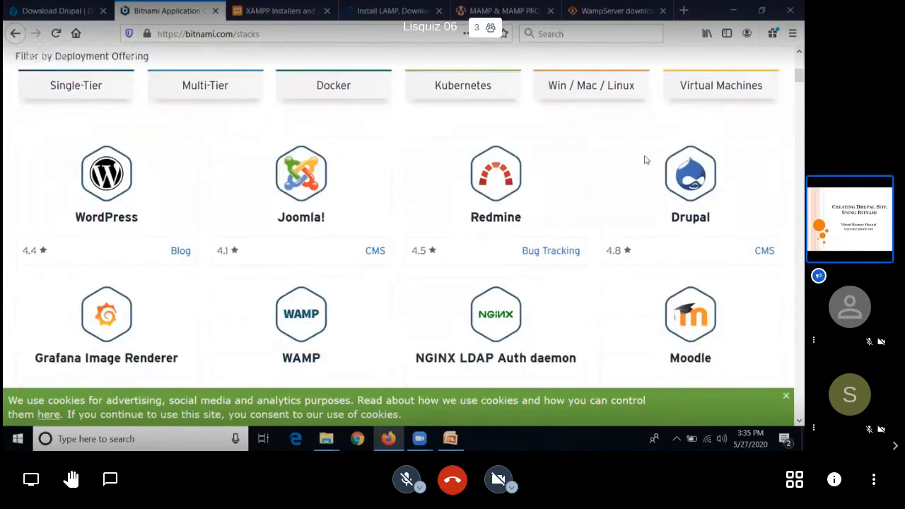
{"action": "left_click", "coordinate": [695, 181]}
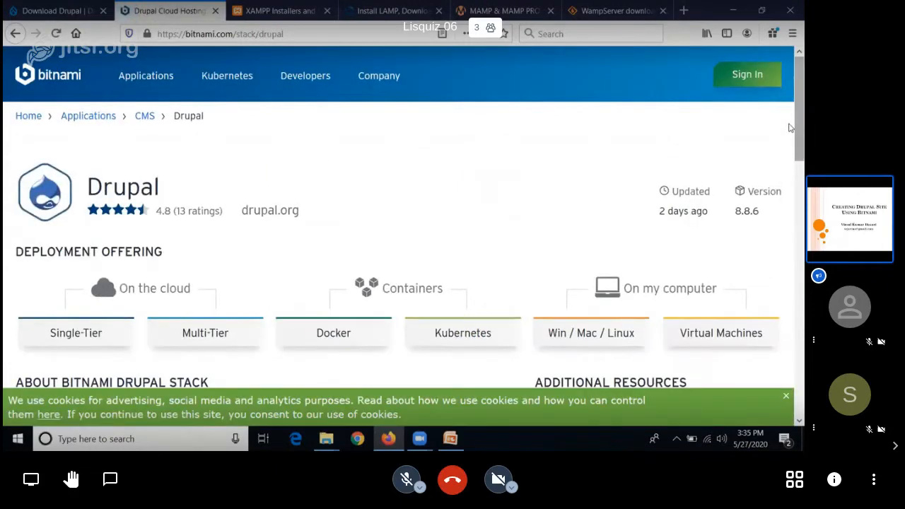
Step: Review the Drupal deployment offerings and open the Win / Mac / Linux installer page
{"action": "scroll", "coordinate": [789, 152], "scroll_direction": "down", "scroll_amount": 3}
{"action": "scroll", "coordinate": [791, 163], "scroll_direction": "down", "scroll_amount": 1}
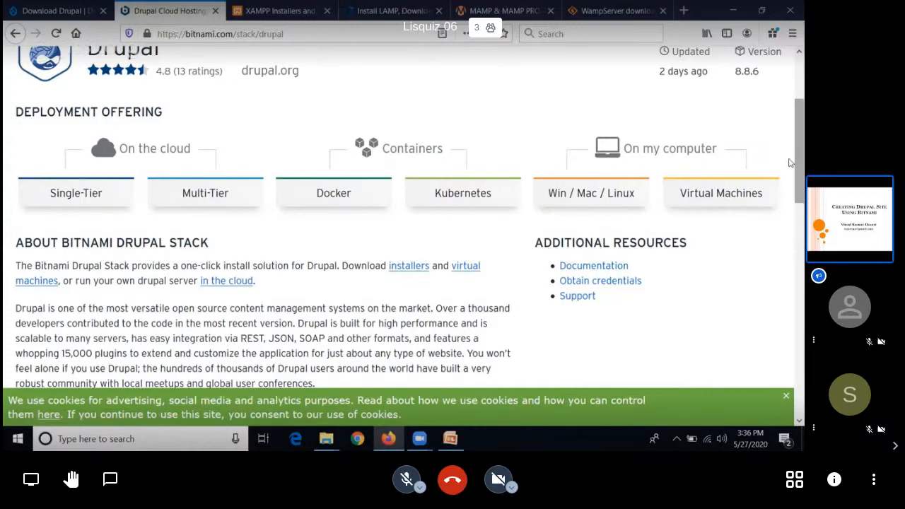
{"action": "mouse_move", "coordinate": [791, 163]}
{"action": "left_mouse_down"}
{"action": "mouse_move", "coordinate": [791, 194]}
{"action": "mouse_move", "coordinate": [791, 149]}
{"action": "left_mouse_up"}
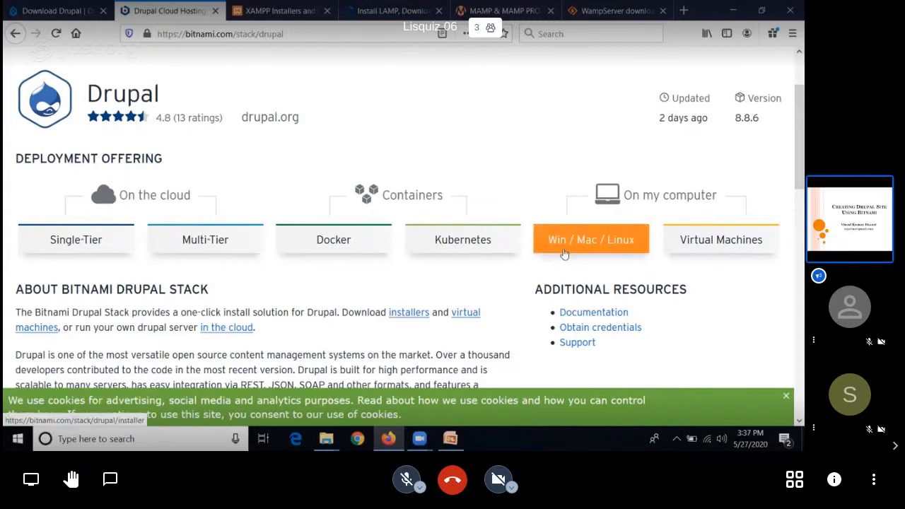
{"action": "left_click", "coordinate": [588, 251]}
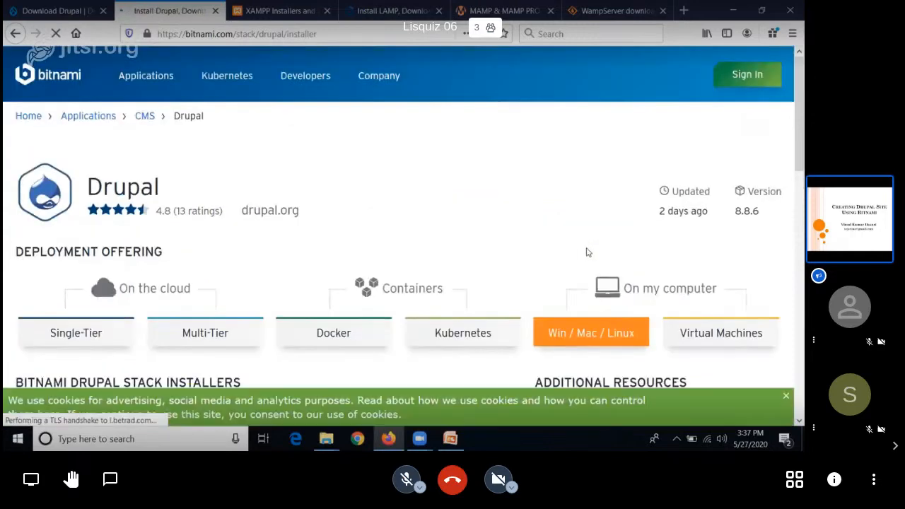
Step: Start downloading the Windows 64-bit Bitnami Drupal 8.8.6-0 installer, skipping the sign-in and choosing to save the file
{"action": "scroll", "coordinate": [426, 227], "scroll_direction": "down", "scroll_amount": 5}
{"action": "scroll", "coordinate": [426, 226], "scroll_direction": "down", "scroll_amount": 5}
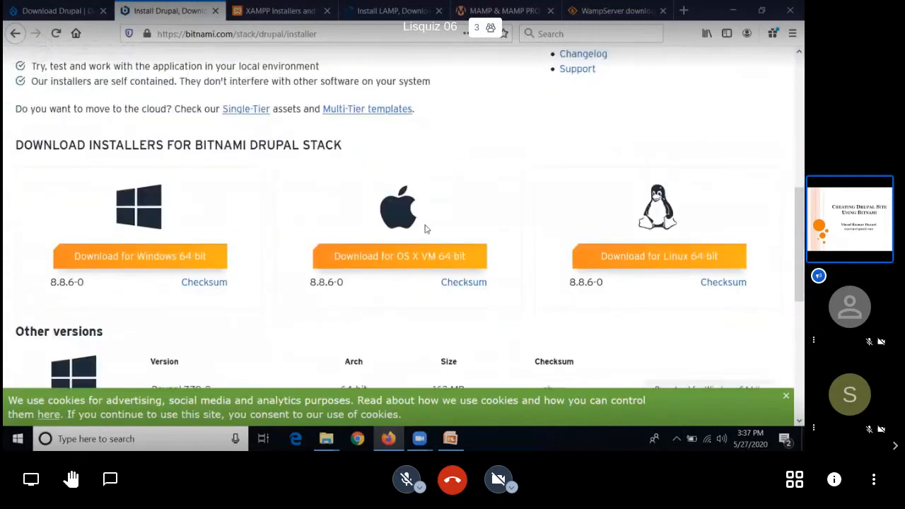
{"action": "scroll", "coordinate": [325, 347], "scroll_direction": "down", "scroll_amount": 2}
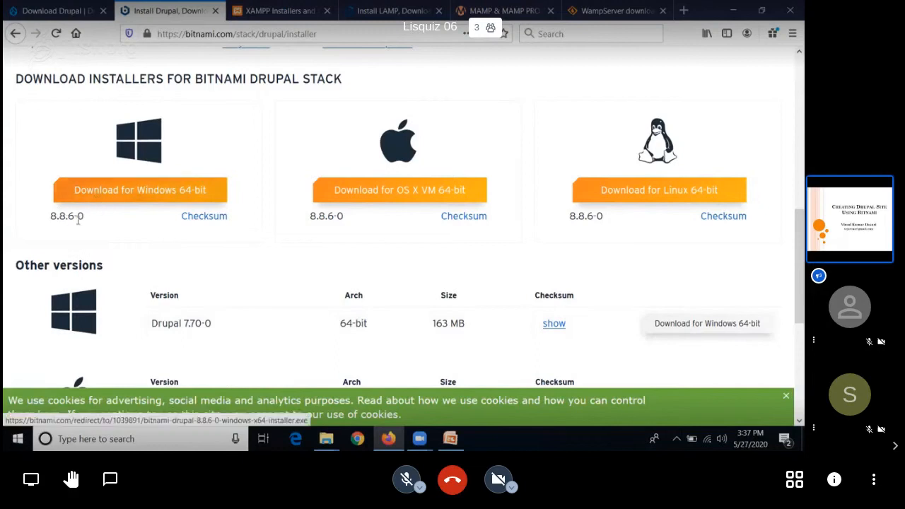
{"action": "left_click", "coordinate": [147, 191]}
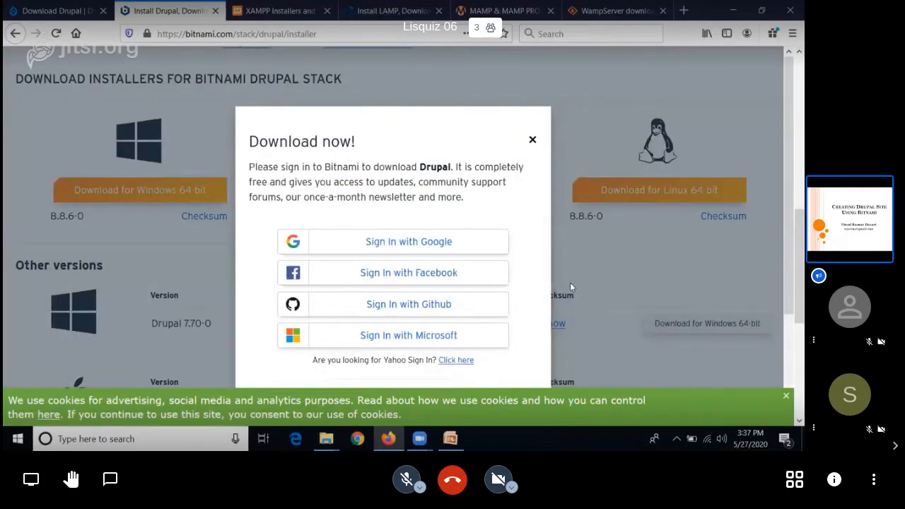
{"action": "scroll", "coordinate": [570, 282], "scroll_direction": "down", "scroll_amount": 2}
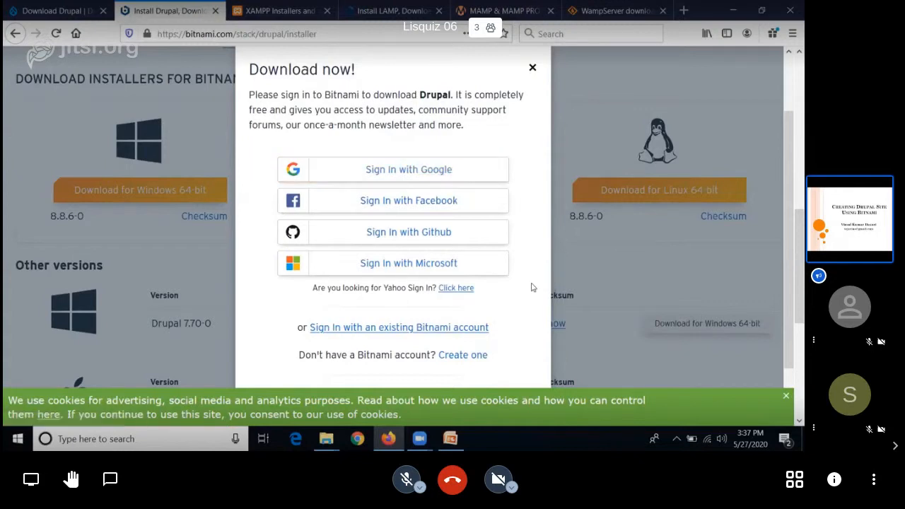
{"action": "scroll", "coordinate": [535, 363], "scroll_direction": "down", "scroll_amount": 1}
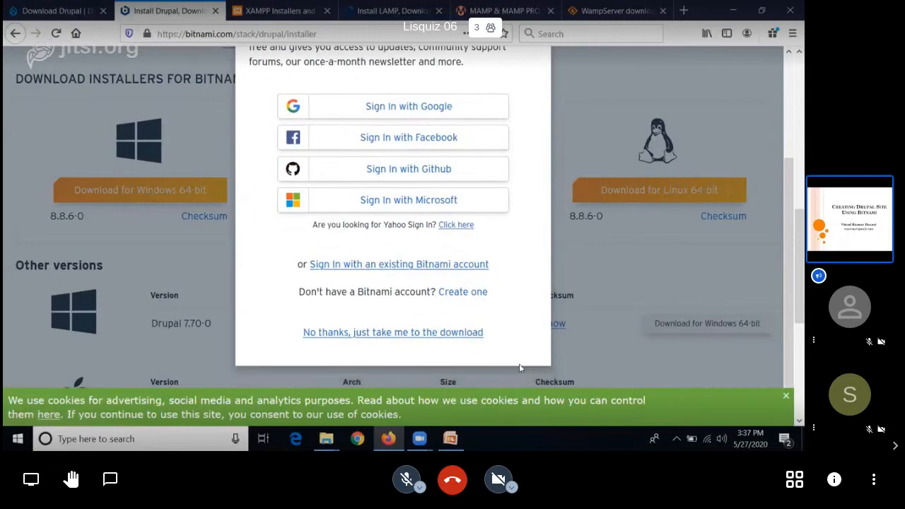
{"action": "left_click", "coordinate": [371, 333]}
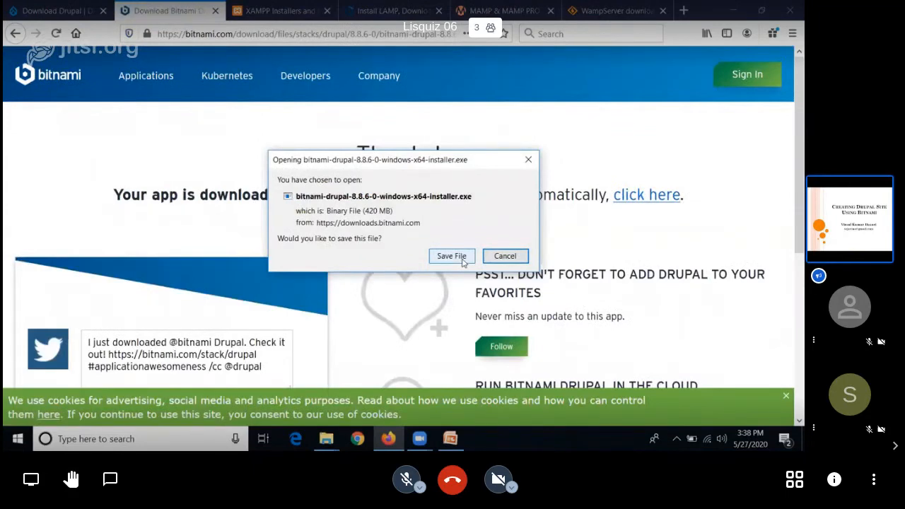
{"action": "left_click", "coordinate": [452, 256]}
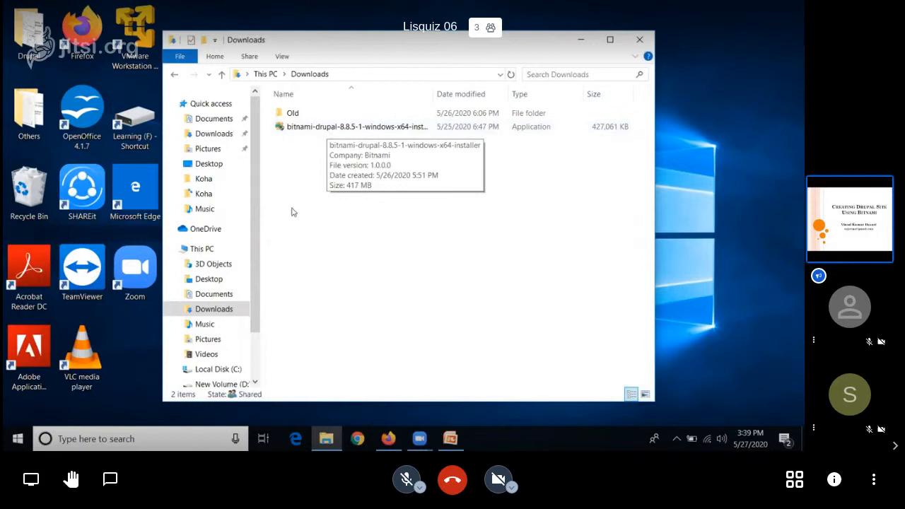
Step: Launch the bitnami-drupal-8.8.5-1 installer from the Downloads folder and accept the Drupal, Drush, Git and PhpMyAdmin components
{"action": "left_click", "coordinate": [338, 130]}
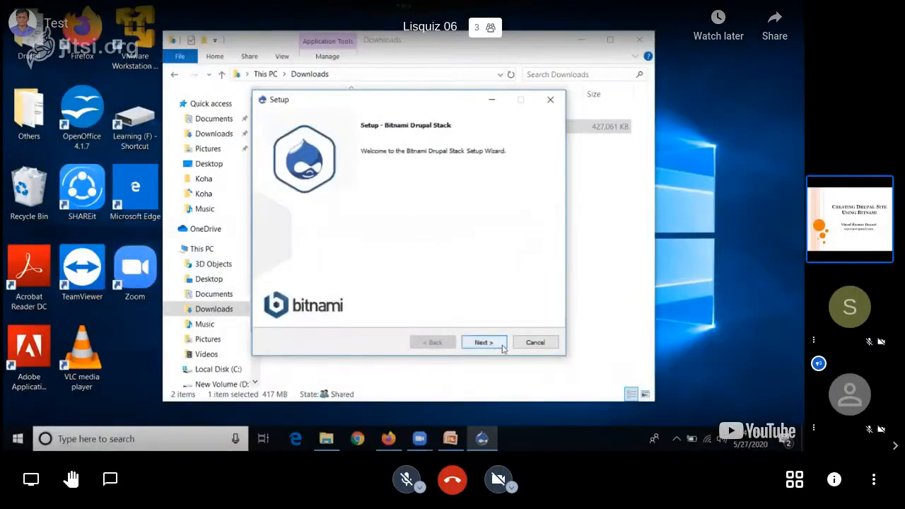
{"action": "left_click", "coordinate": [484, 342]}
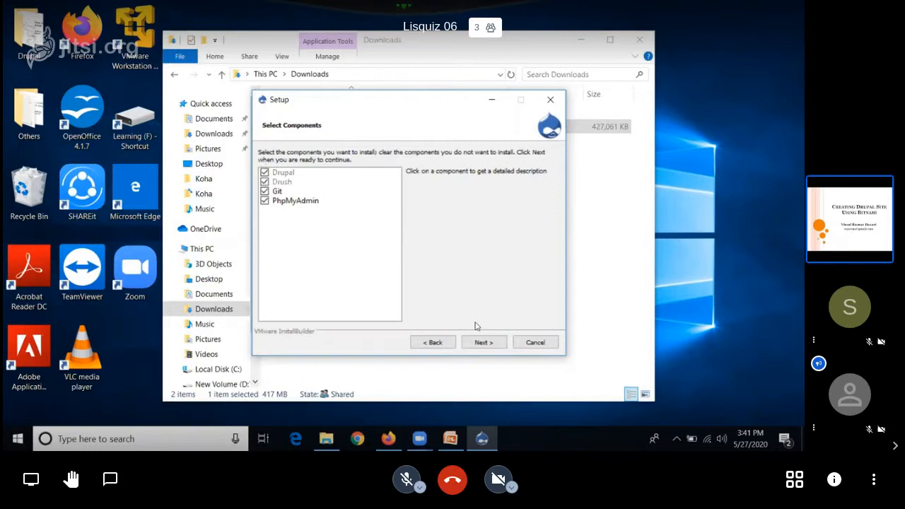
{"action": "left_click", "coordinate": [484, 342]}
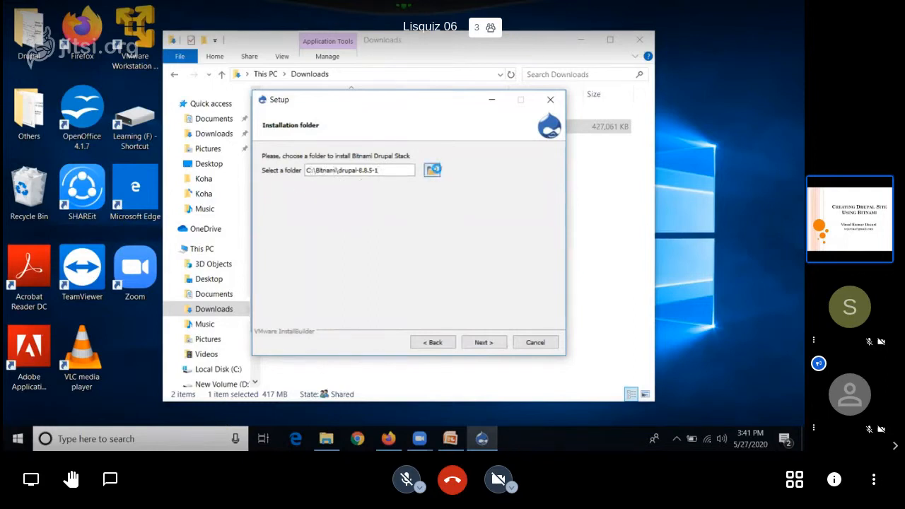
Step: Create a folder named drupal inside Documents and set it as the Bitnami Drupal Stack installation folder
{"action": "left_click", "coordinate": [433, 170]}
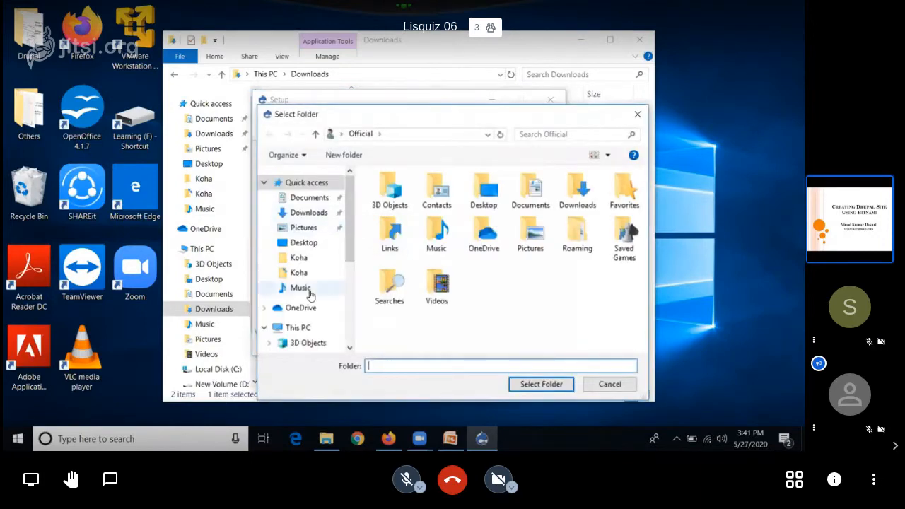
{"action": "left_click", "coordinate": [315, 204]}
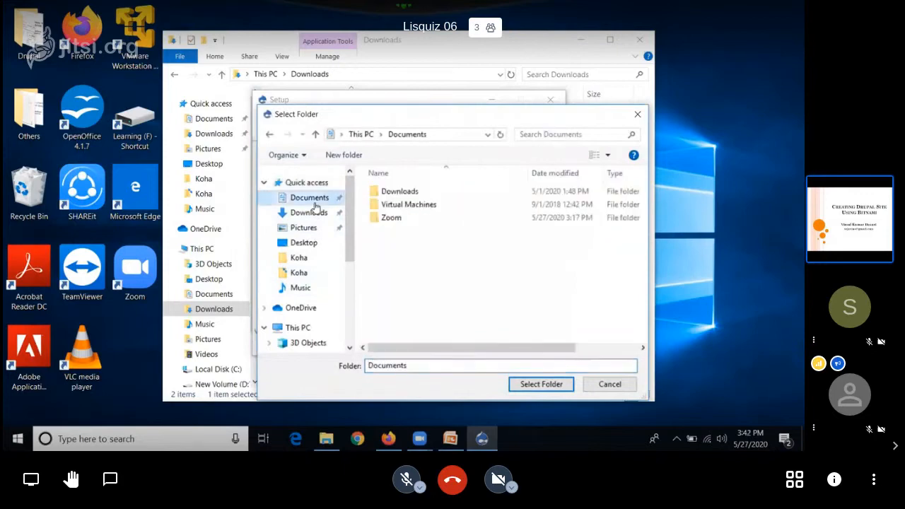
{"action": "left_click", "coordinate": [364, 160]}
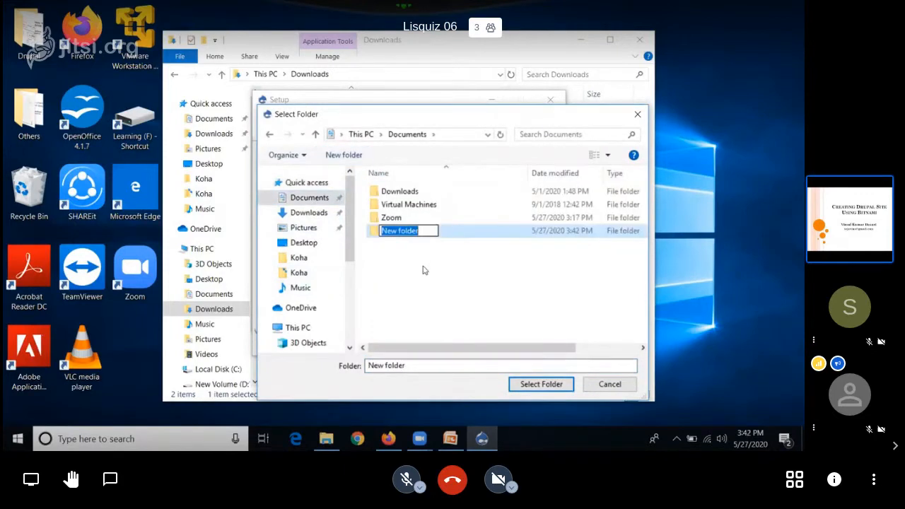
{"action": "type", "text": "dr"}
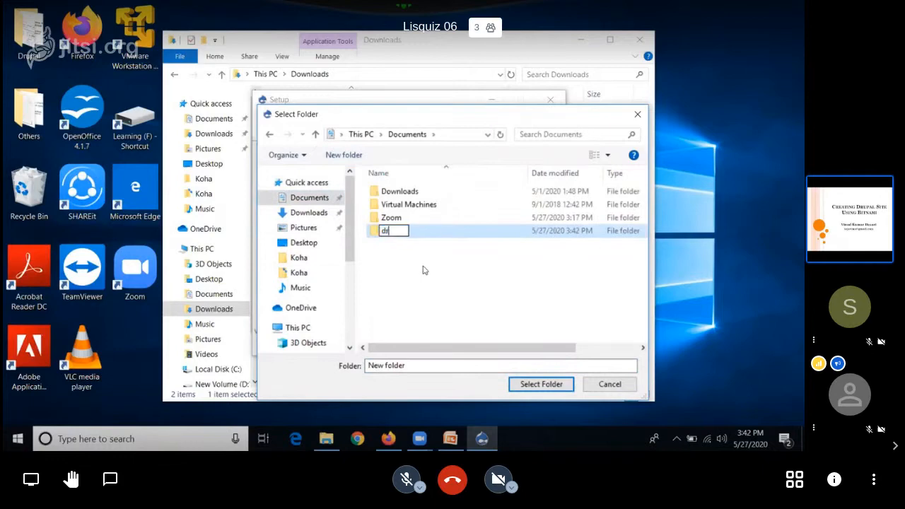
{"action": "type", "text": "upal"}
{"action": "left_click", "coordinate": [424, 270]}
{"action": "left_click", "coordinate": [418, 233]}
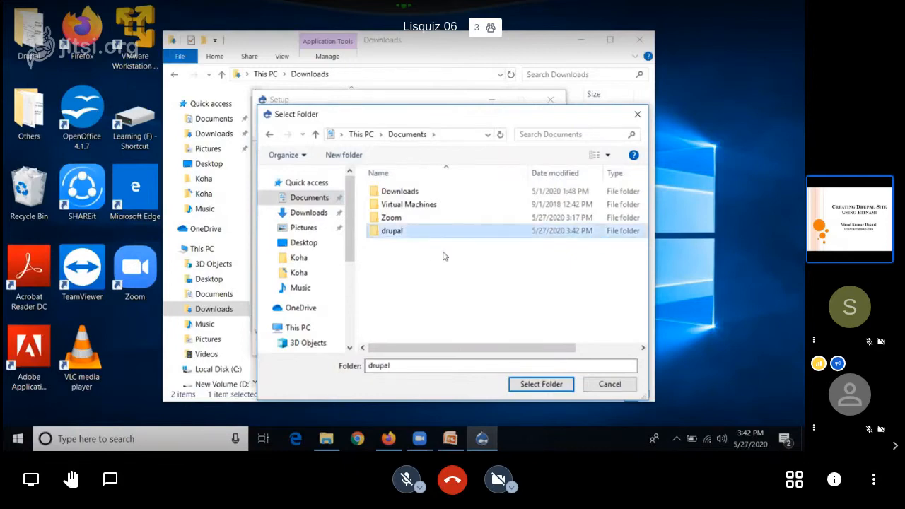
{"action": "left_click", "coordinate": [539, 387]}
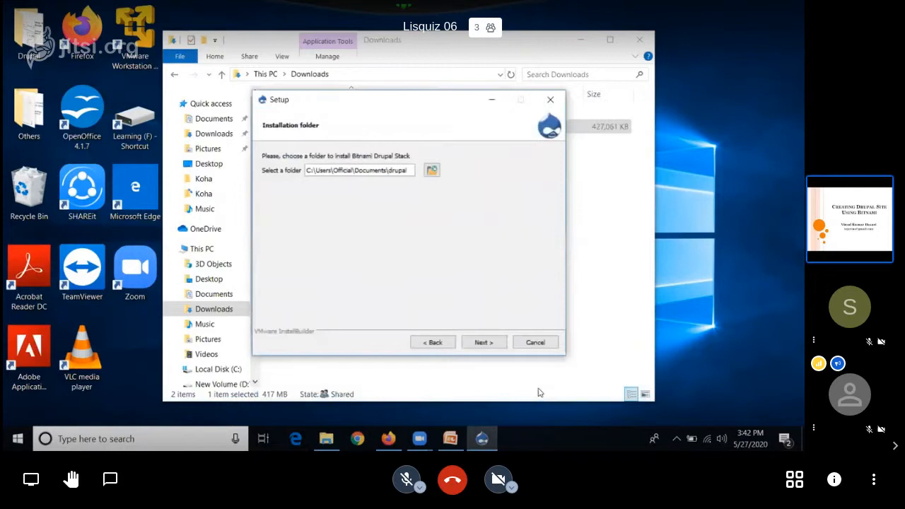
{"action": "left_click", "coordinate": [488, 343]}
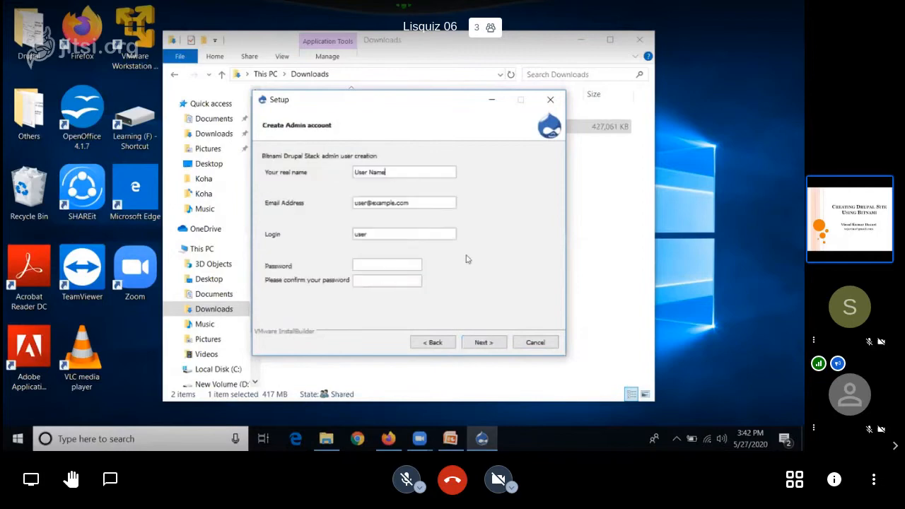
Step: Fill in the administrator's real name and e-mail address for the Drupal admin account
{"action": "left_click_drag", "start_coordinate": [386, 172], "coordinate": [355, 164]}
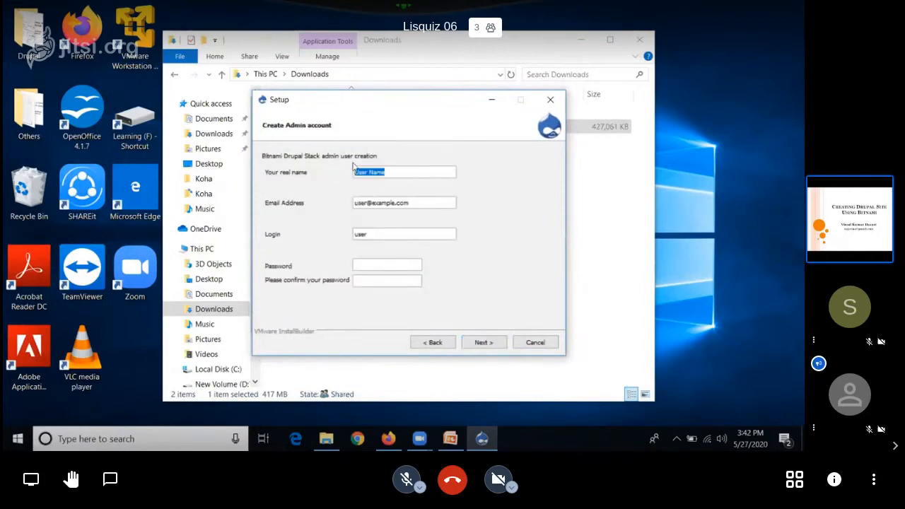
{"action": "type", "text": "V"}
{"action": "type", "text": "tejav"}
{"action": "type", "text": "ino"}
{"action": "left_click_drag", "start_coordinate": [418, 205], "coordinate": [248, 193]}
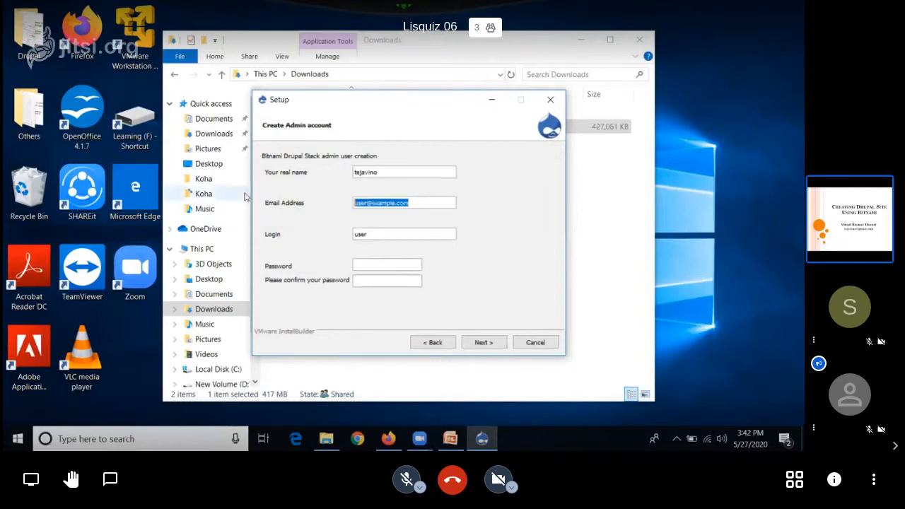
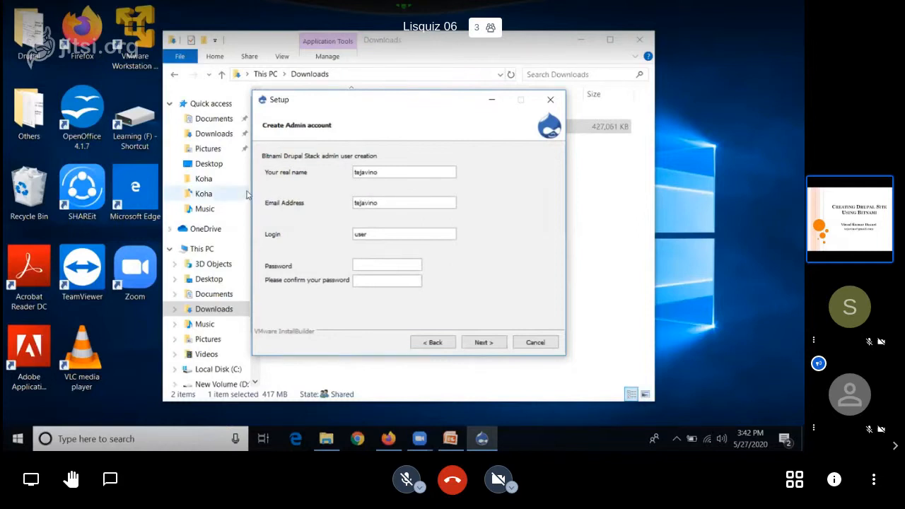
Step: Replace the default login with the administrator's login name, enter and confirm the account password, and accept the admin account details
{"action": "left_click", "coordinate": [373, 236]}
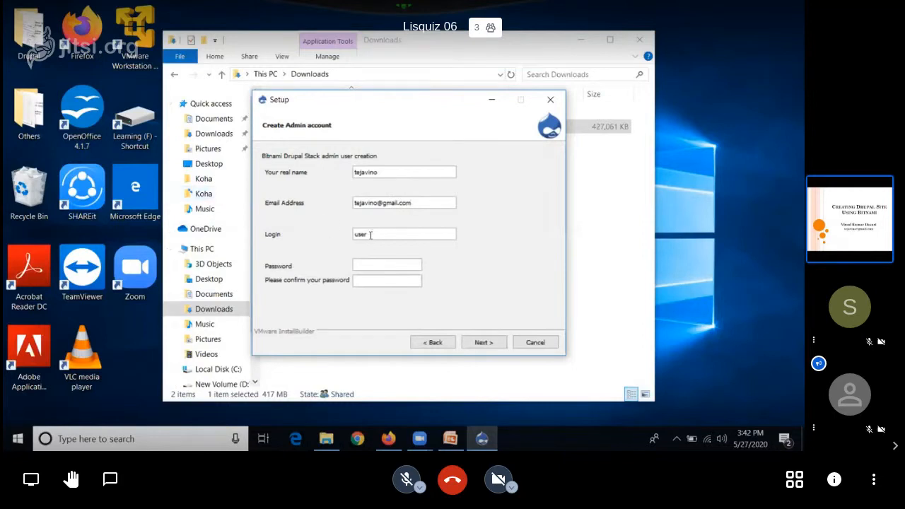
{"action": "key", "text": "BackSpace"}
{"action": "key", "text": "BackSpace"}
{"action": "key", "text": "BackSpace"}
{"action": "key", "text": "BackSpace"}
{"action": "type", "text": "tejavino"}
{"action": "left_click", "coordinate": [378, 266]}
{"action": "type", "text": "••••••••••••••••••"}
{"action": "left_click", "coordinate": [483, 346]}
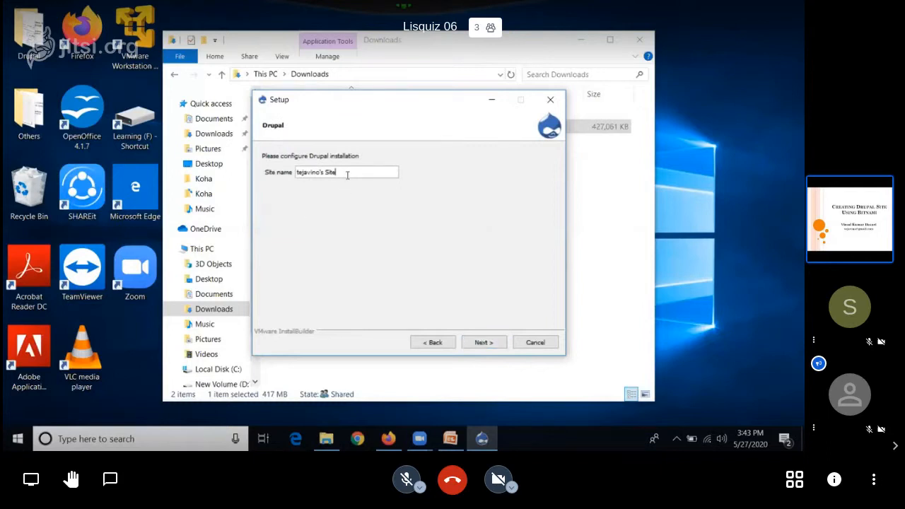
Step: Set the Drupal site name to CNK Library and continue the setup
{"action": "left_click_drag", "start_coordinate": [347, 175], "coordinate": [295, 172]}
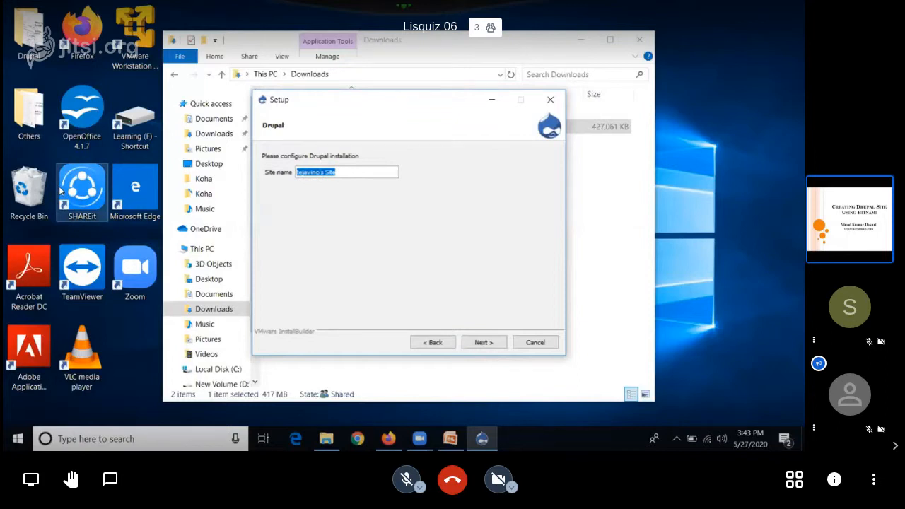
{"action": "type", "text": "CNK Libraary"}
{"action": "key", "text": "BackSpace"}
{"action": "key", "text": "BackSpace"}
{"action": "key", "text": "BackSpace"}
{"action": "type", "text": "ry"}
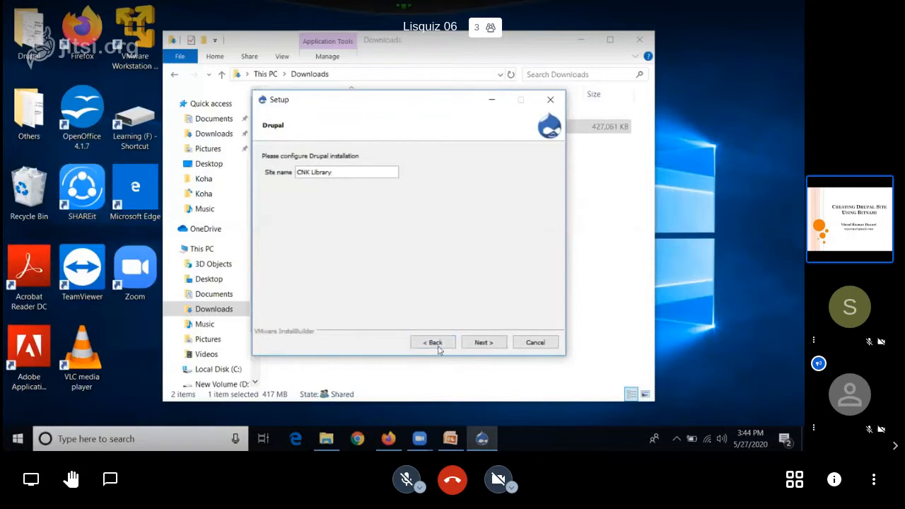
{"action": "left_click", "coordinate": [484, 344]}
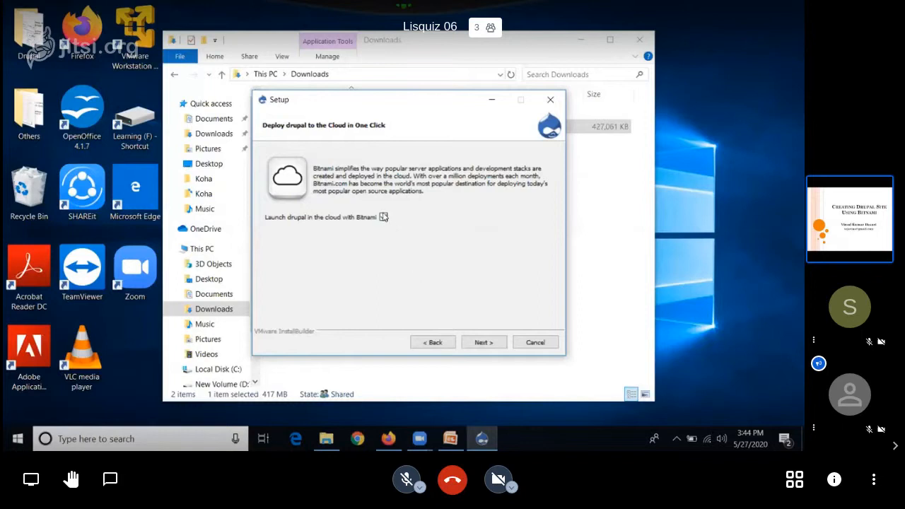
Step: Opt out of launching Drupal in the cloud with Bitnami and start the local installation
{"action": "left_click", "coordinate": [383, 215]}
{"action": "left_click", "coordinate": [493, 342]}
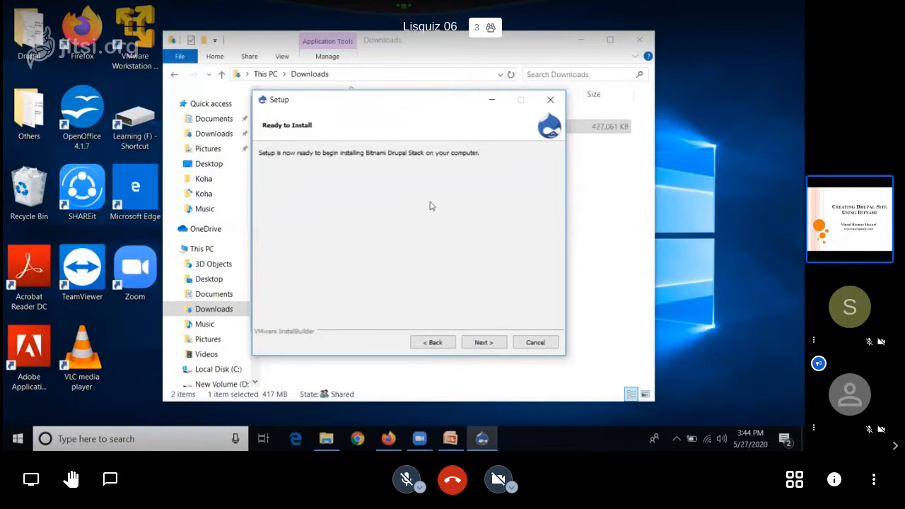
{"action": "left_click", "coordinate": [485, 342]}
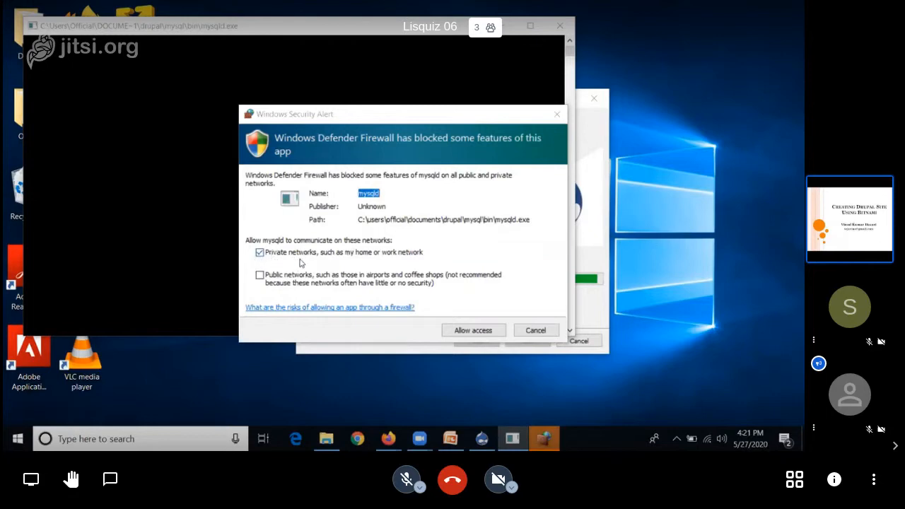
Step: Allow mysqld and Apache HTTP Server through Windows Defender Firewall on private networks
{"action": "left_click", "coordinate": [468, 332]}
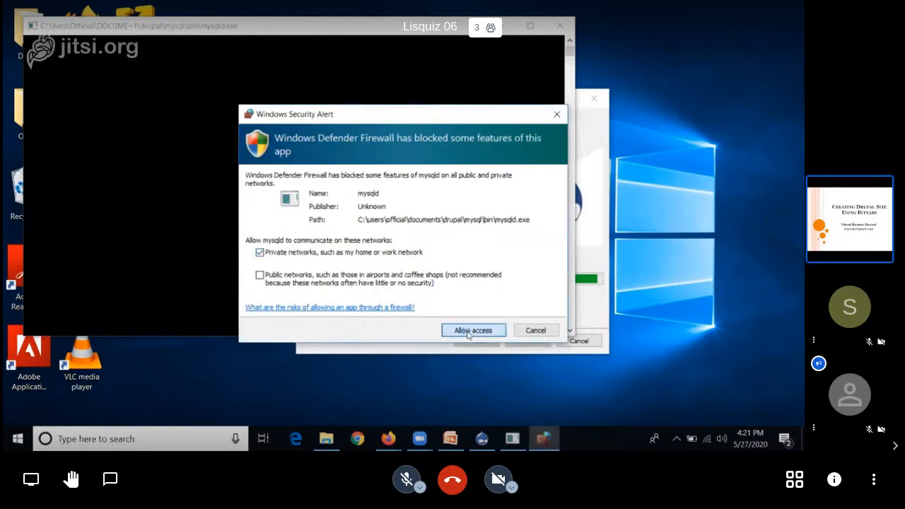
{"action": "left_click", "coordinate": [467, 331]}
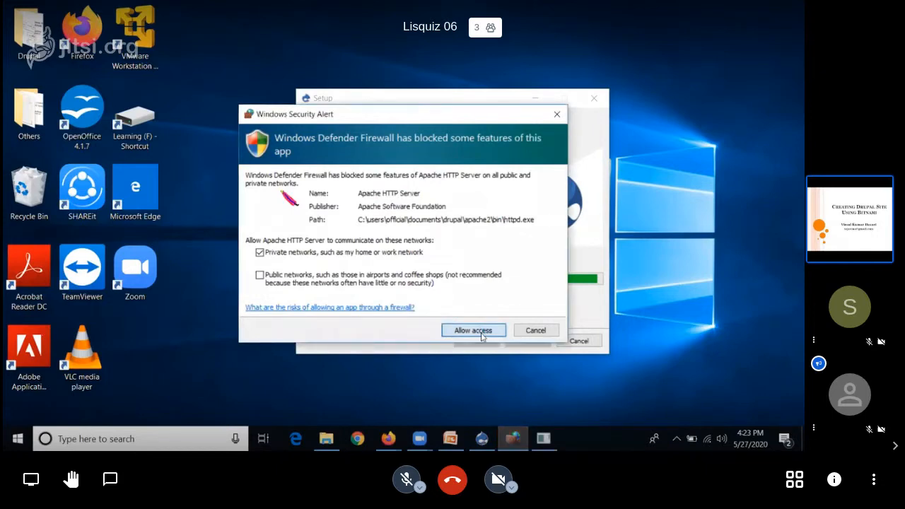
{"action": "left_click", "coordinate": [482, 333]}
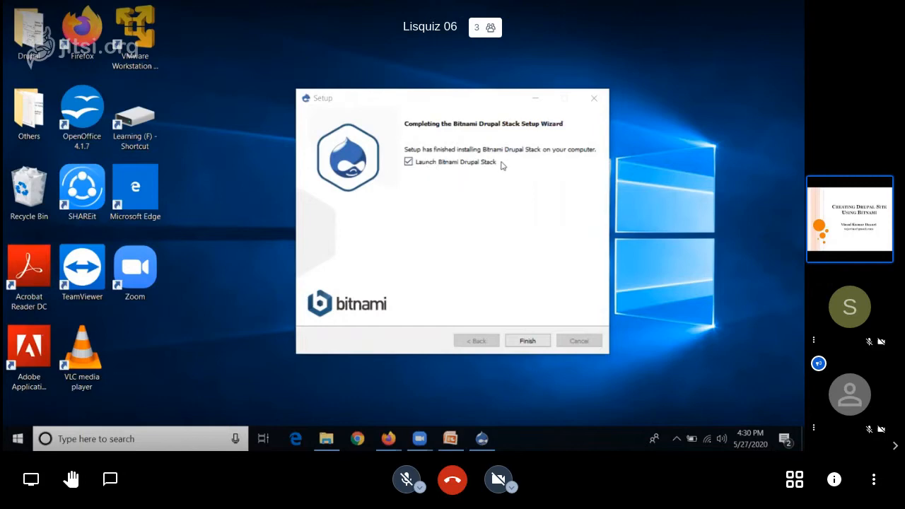
Step: Finish the setup with Launch Bitnami Drupal Stack enabled and open the Drupal site from the Bitnami page at 127.0.0.1
{"action": "left_click", "coordinate": [528, 341]}
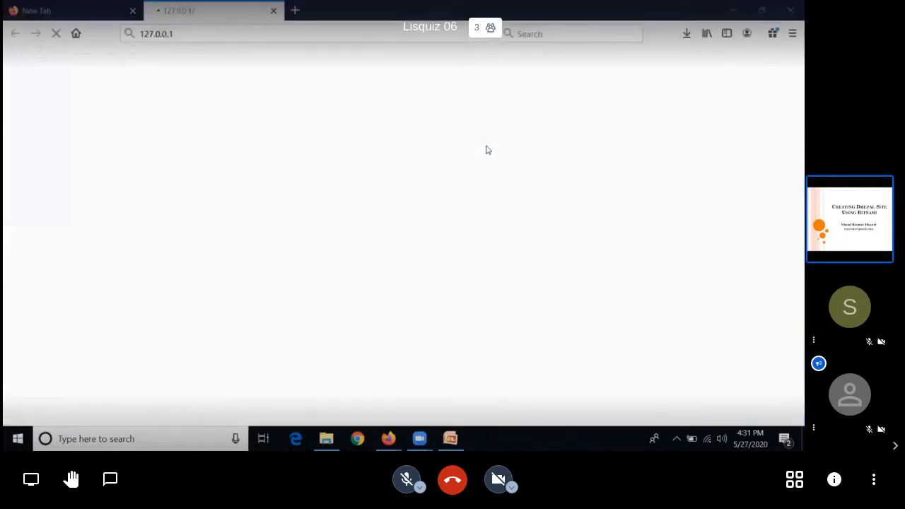
{"action": "right_click", "coordinate": [486, 150]}
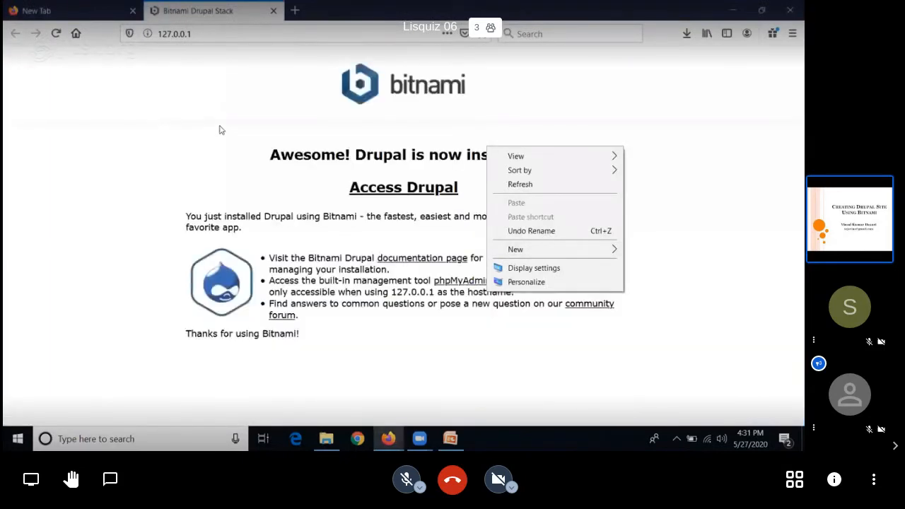
{"action": "left_click", "coordinate": [523, 185]}
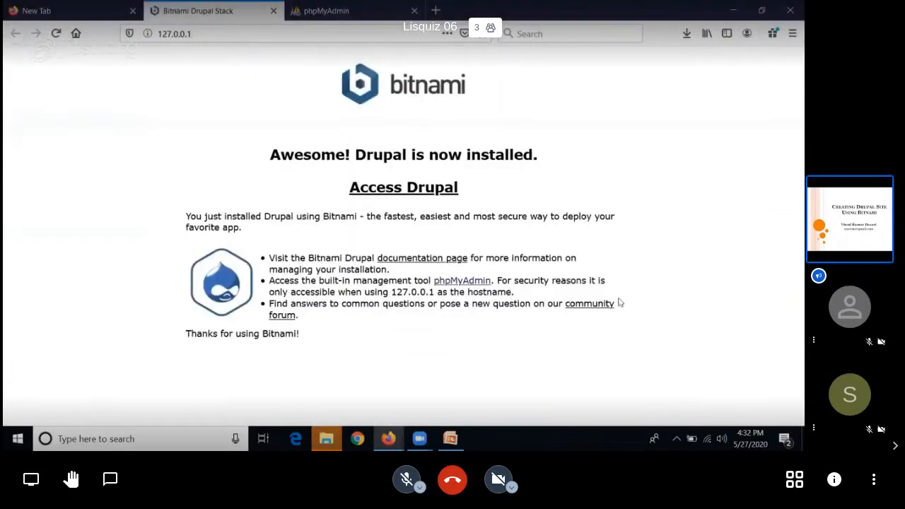
{"action": "left_click", "coordinate": [396, 197]}
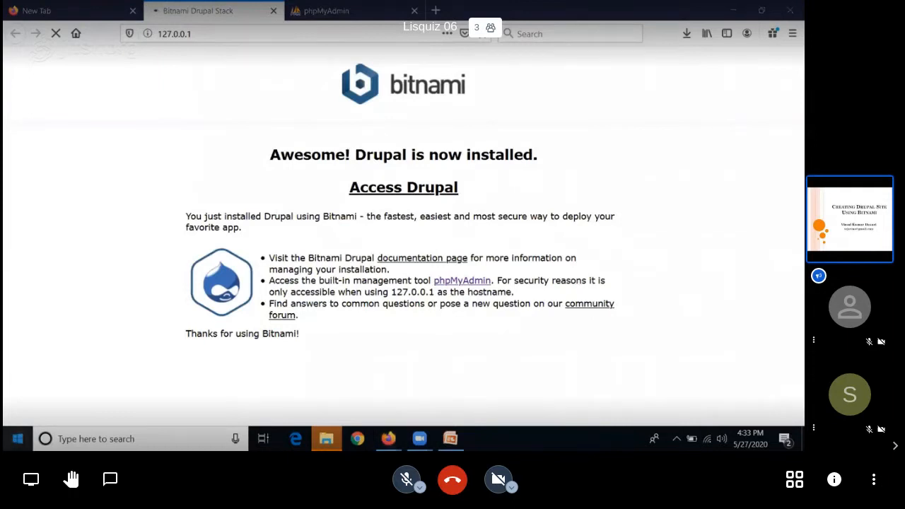
Step: Find the Bitnami Drupal Stack group among the installed Windows programs and launch its Manager Tool
{"action": "left_click", "coordinate": [18, 438]}
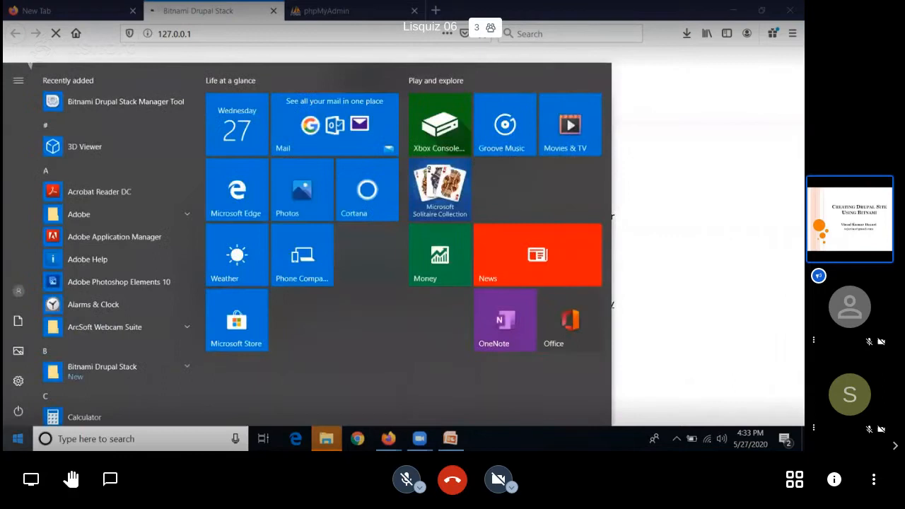
{"action": "left_click", "coordinate": [186, 367]}
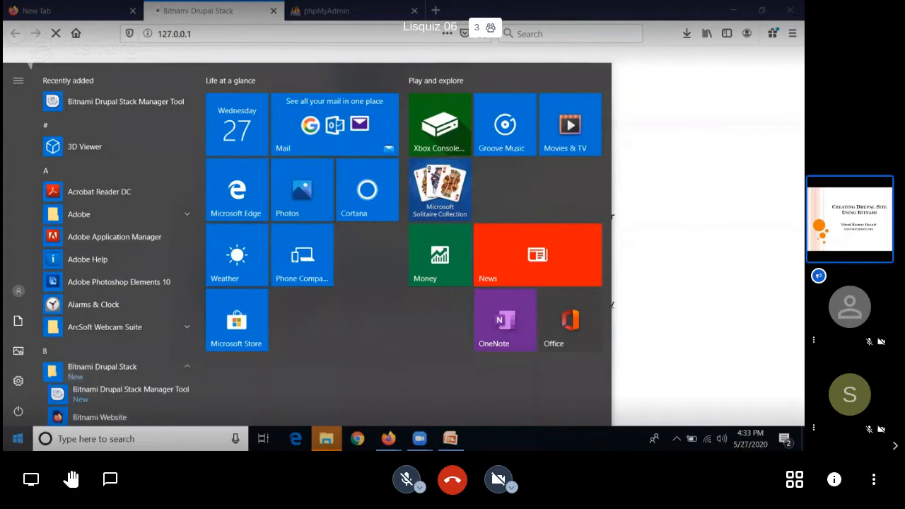
{"action": "left_click", "coordinate": [17, 439]}
{"action": "left_click", "coordinate": [18, 438]}
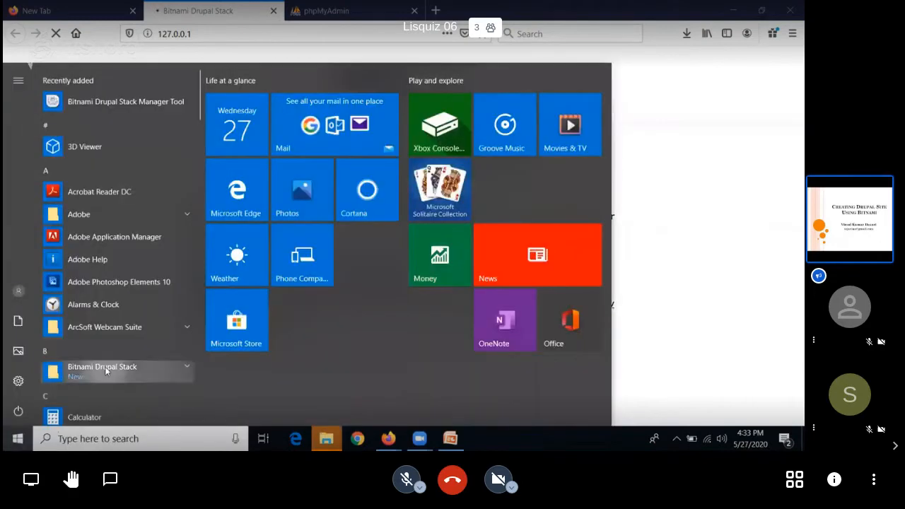
{"action": "scroll", "coordinate": [125, 367], "scroll_direction": "down", "scroll_amount": 3}
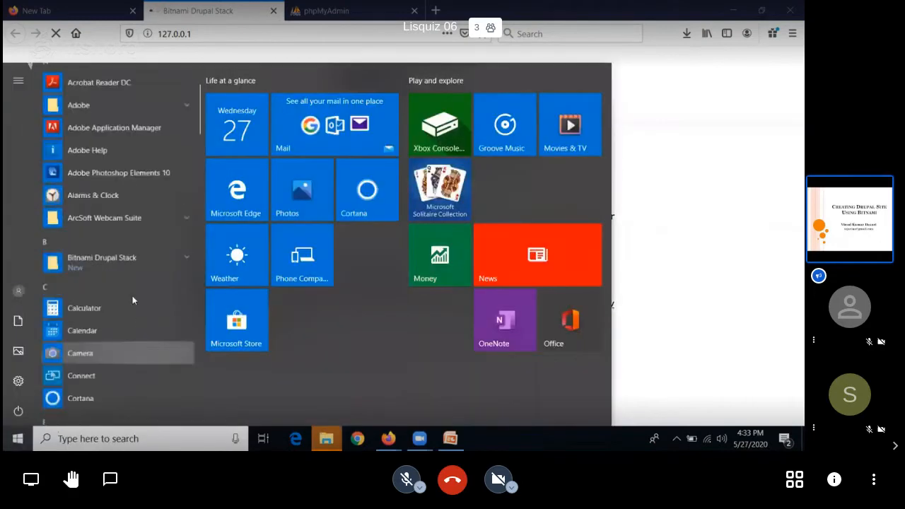
{"action": "left_click", "coordinate": [174, 259]}
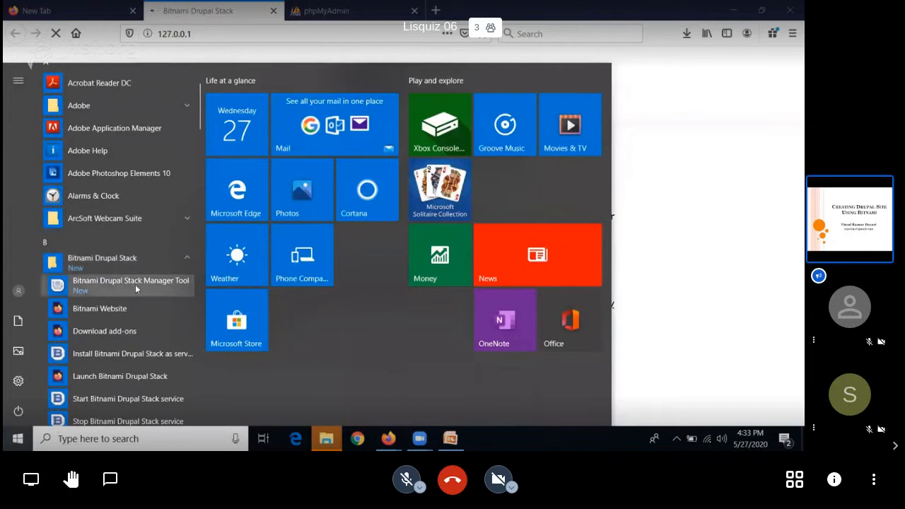
{"action": "left_click", "coordinate": [164, 288]}
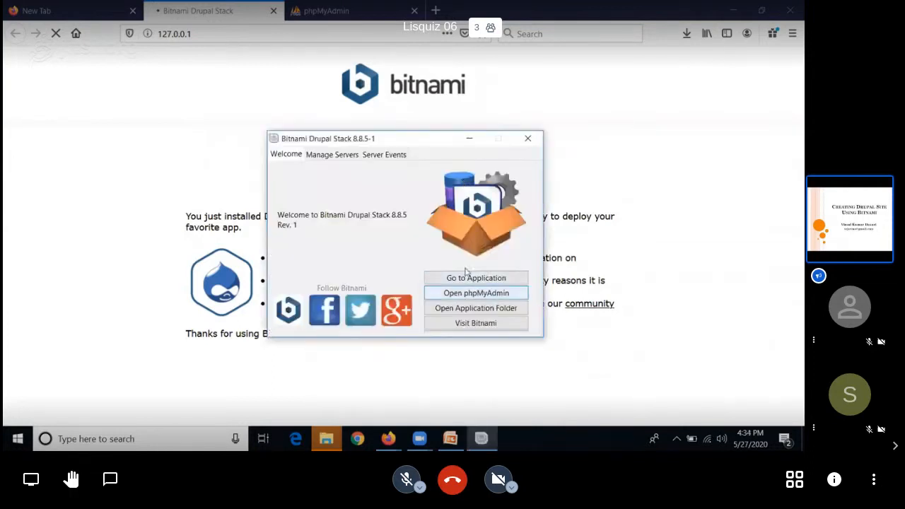
Step: Move the stack manager window aside, examine the server statuses and server events, and return to its welcome view
{"action": "left_click_drag", "start_coordinate": [393, 145], "coordinate": [569, 111]}
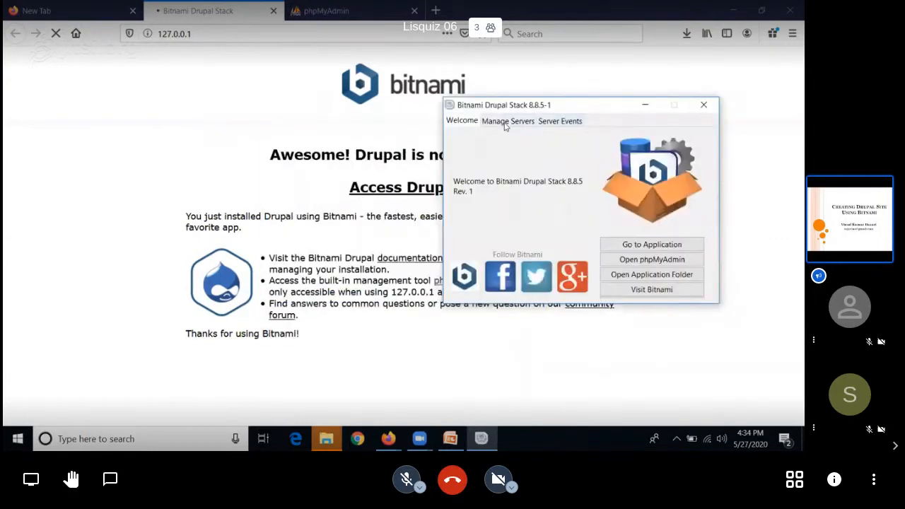
{"action": "left_click", "coordinate": [504, 125]}
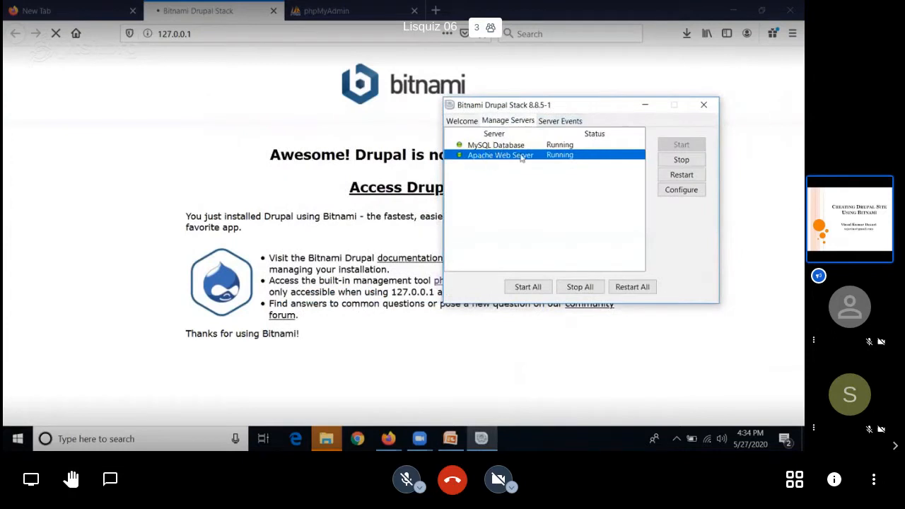
{"action": "left_click", "coordinate": [547, 121]}
{"action": "left_click", "coordinate": [521, 122]}
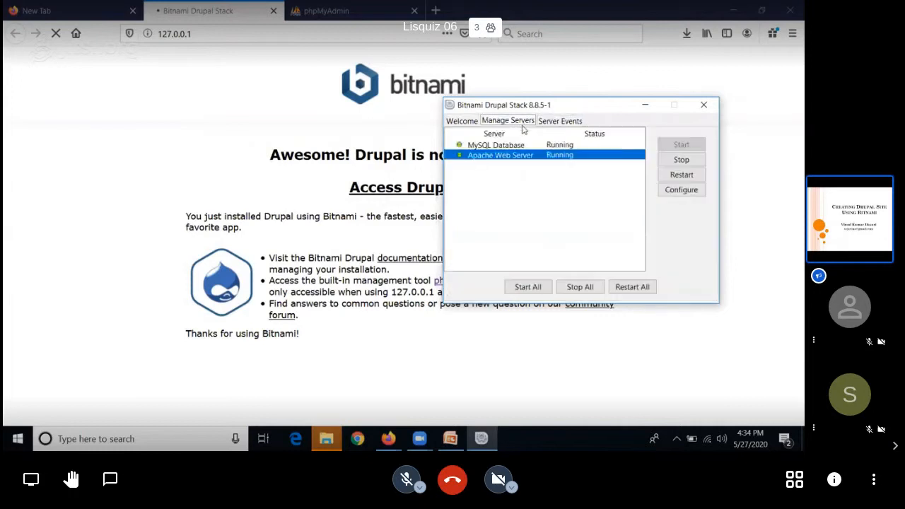
{"action": "left_click", "coordinate": [468, 122]}
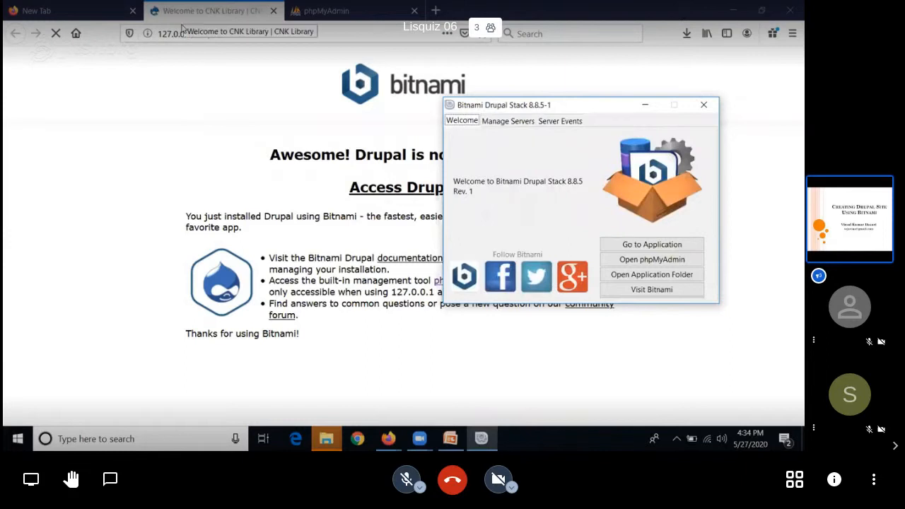
Step: Switch to the CNK Library site and open its login page
{"action": "left_click", "coordinate": [182, 26]}
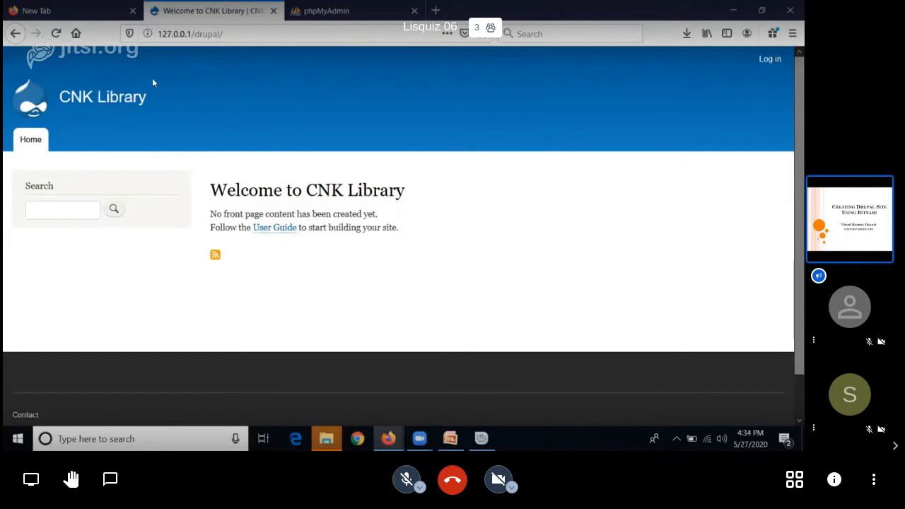
{"action": "left_click", "coordinate": [771, 60]}
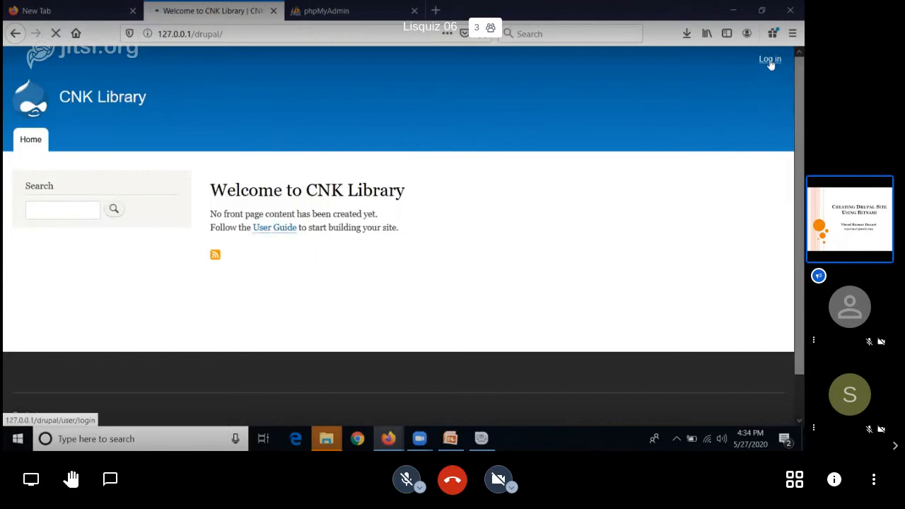
{"action": "left_click", "coordinate": [527, 207]}
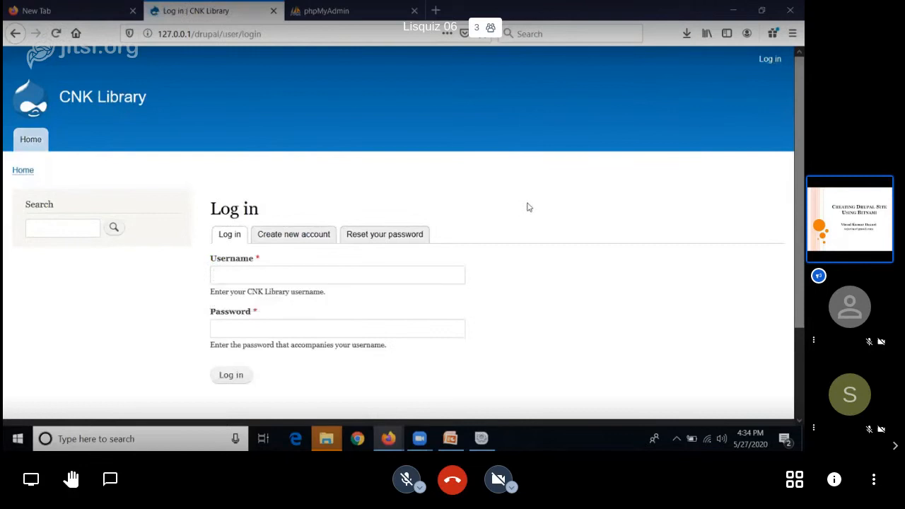
Step: Log in to CNK Library with the administrator's username and account password, and decline saving the login in the browser
{"action": "left_click", "coordinate": [414, 274]}
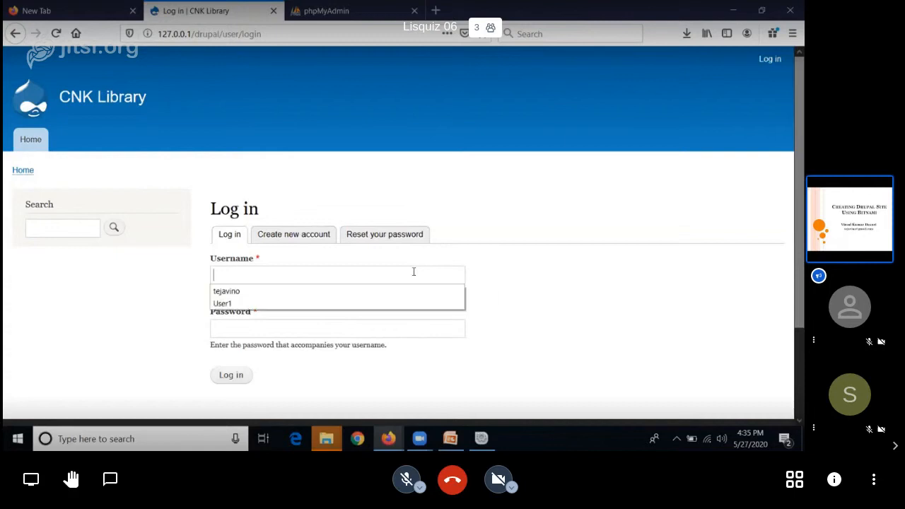
{"action": "left_click", "coordinate": [410, 288]}
{"action": "left_click", "coordinate": [322, 327]}
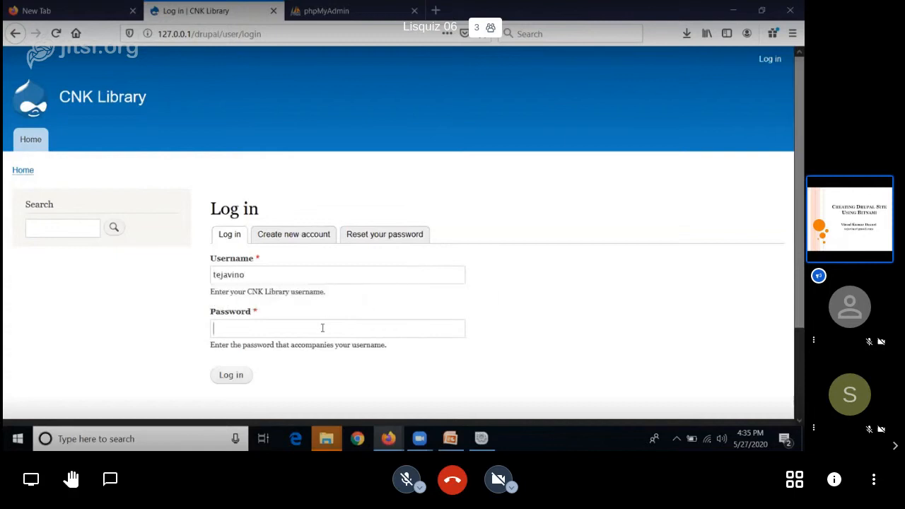
{"action": "type", "text": "t●●●●●●●"}
{"action": "left_click", "coordinate": [239, 376]}
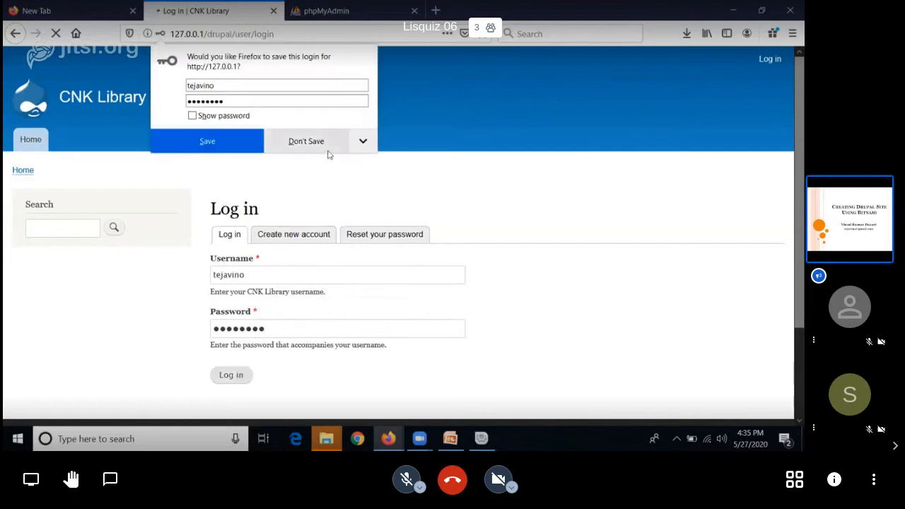
{"action": "left_click", "coordinate": [307, 142]}
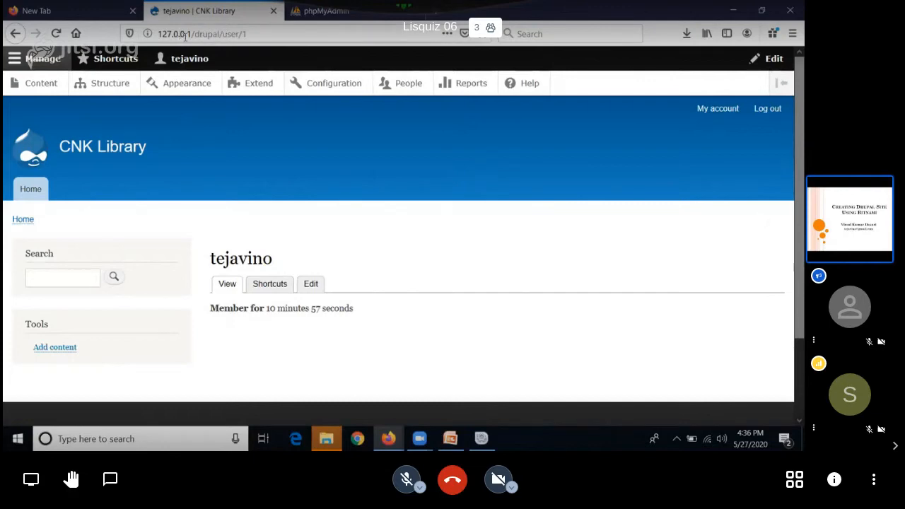
{"action": "left_click", "coordinate": [252, 34]}
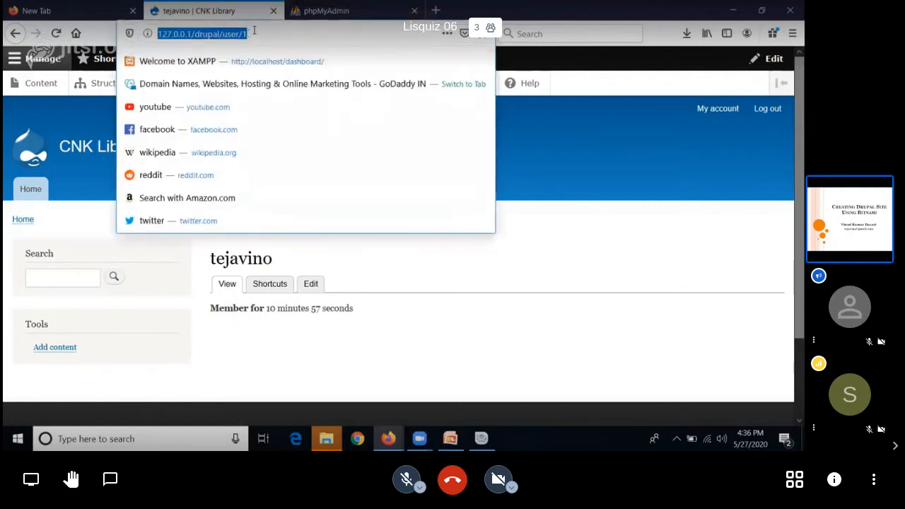
{"action": "left_click", "coordinate": [591, 112]}
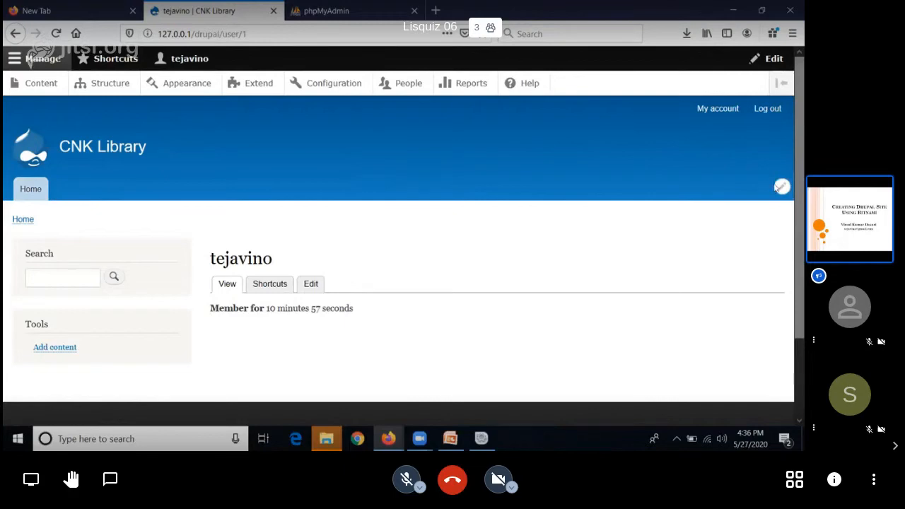
Step: Open the site's main navigation menu for editing from its block on the account page
{"action": "left_click", "coordinate": [783, 188]}
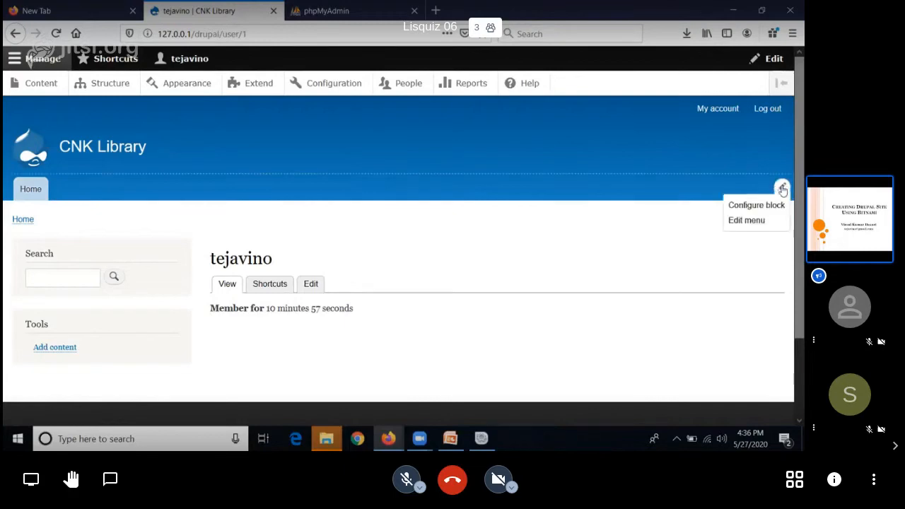
{"action": "left_click", "coordinate": [746, 220]}
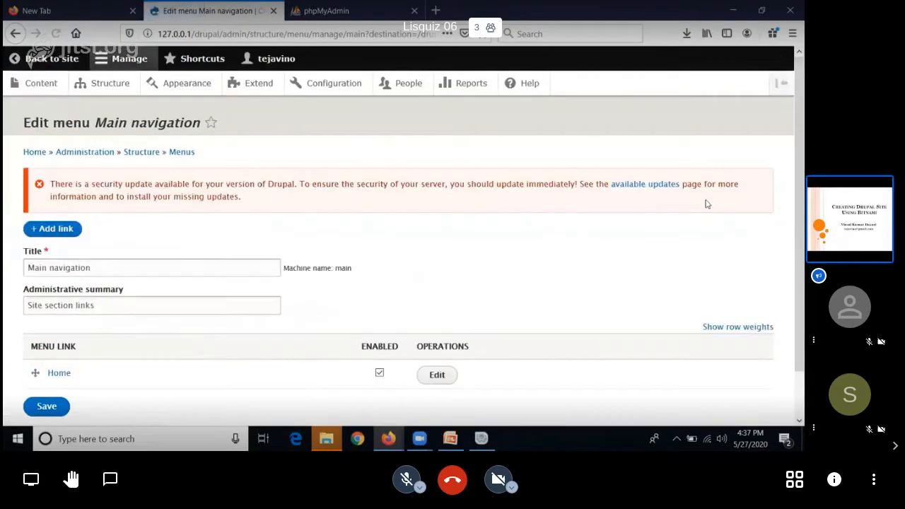
{"action": "scroll", "coordinate": [420, 221], "scroll_direction": "down", "scroll_amount": 1}
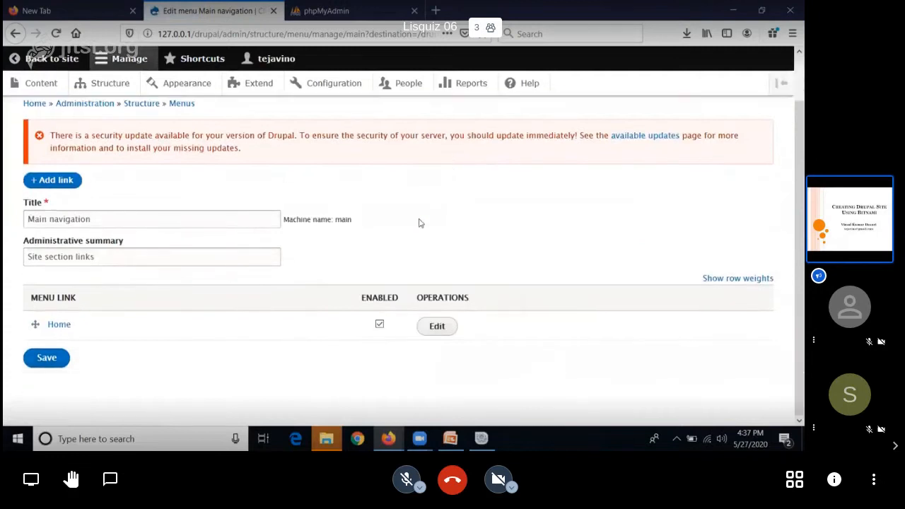
{"action": "left_click", "coordinate": [213, 223]}
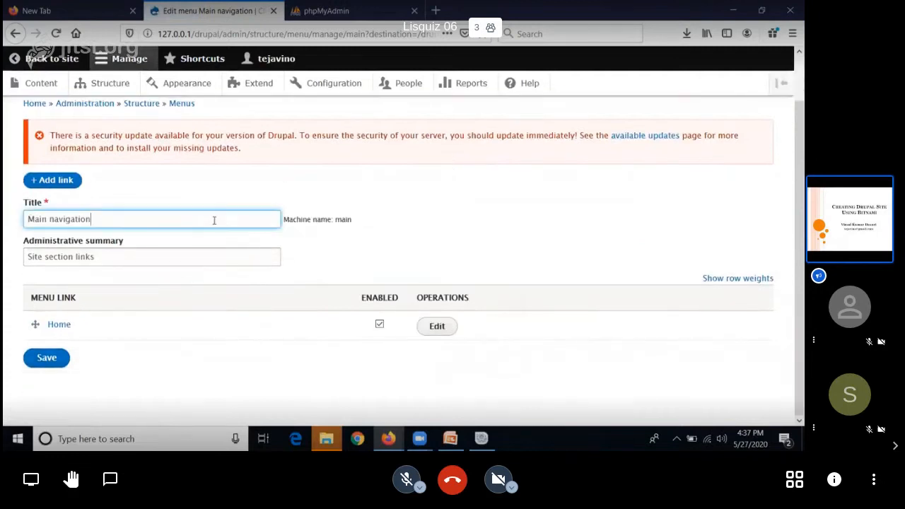
{"action": "left_click_drag", "start_coordinate": [214, 221], "coordinate": [8, 205]}
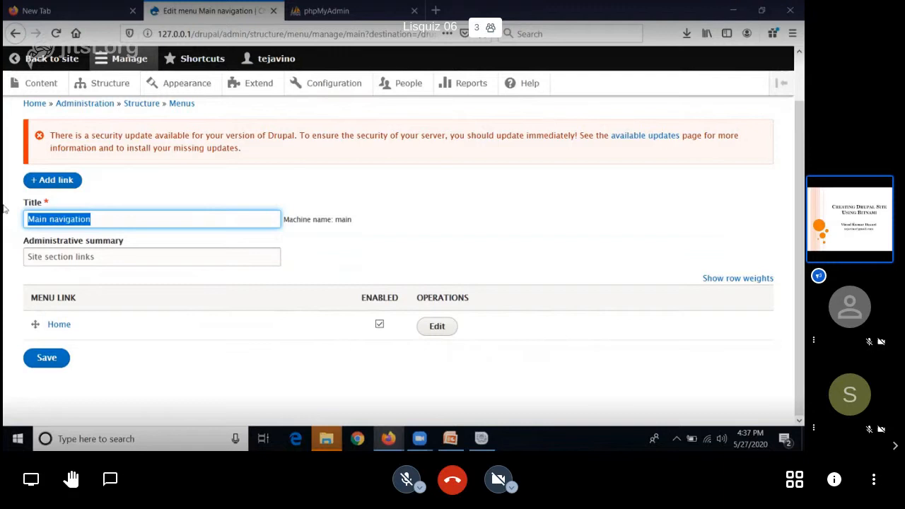
{"action": "type", "text": "About"}
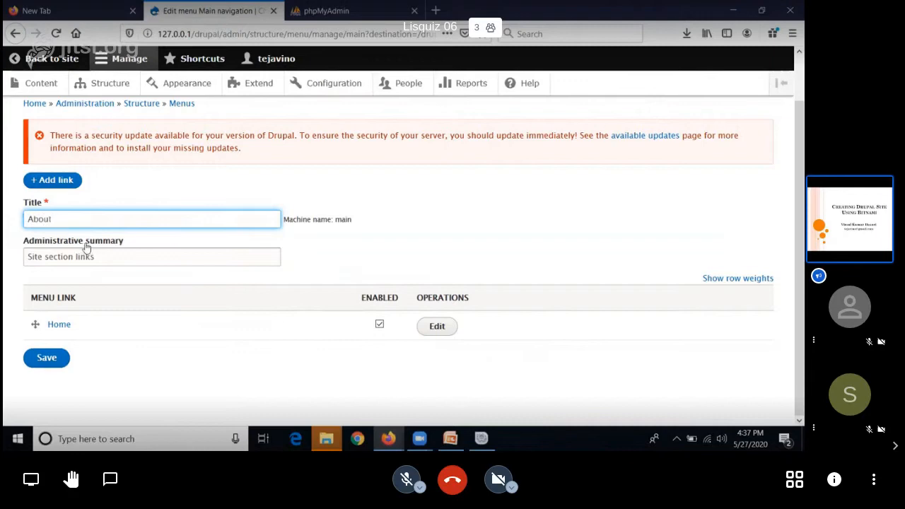
Step: Add a new link to the Main navigation menu and title it About
{"action": "left_click", "coordinate": [60, 183]}
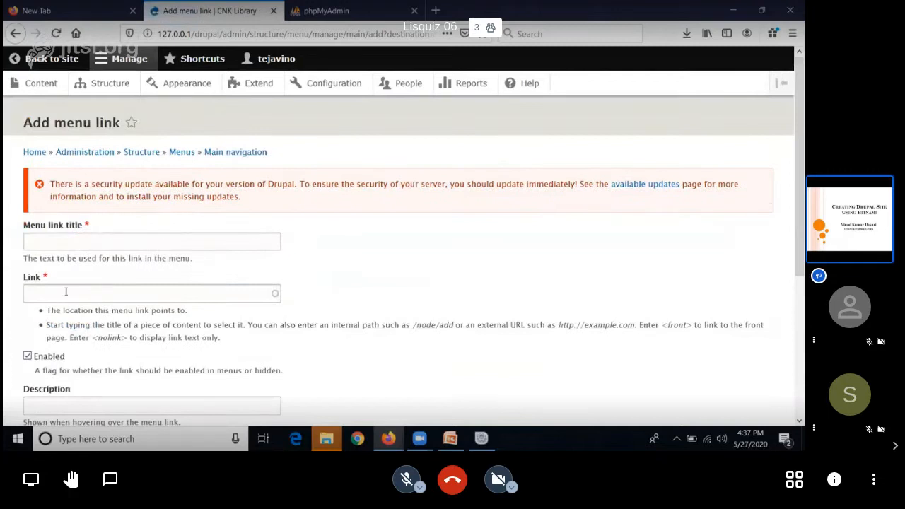
{"action": "left_click", "coordinate": [77, 244]}
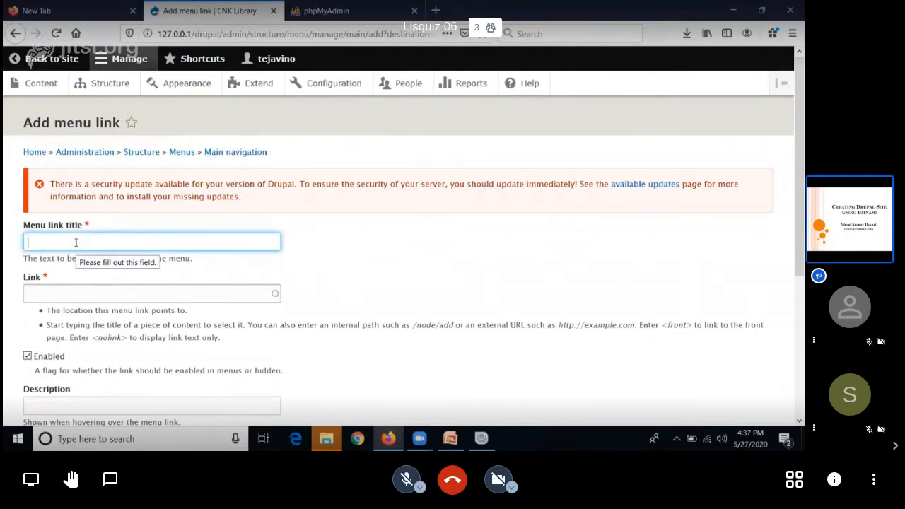
{"action": "type", "text": "Aabout"}
{"action": "key", "text": "BackSpace"}
{"action": "key", "text": "BackSpace"}
{"action": "key", "text": "BackSpace"}
{"action": "key", "text": "BackSpace"}
{"action": "key", "text": "BackSpace"}
{"action": "type", "text": "bout"}
Step: Point the About menu link to the internal path /about
{"action": "left_click", "coordinate": [52, 294]}
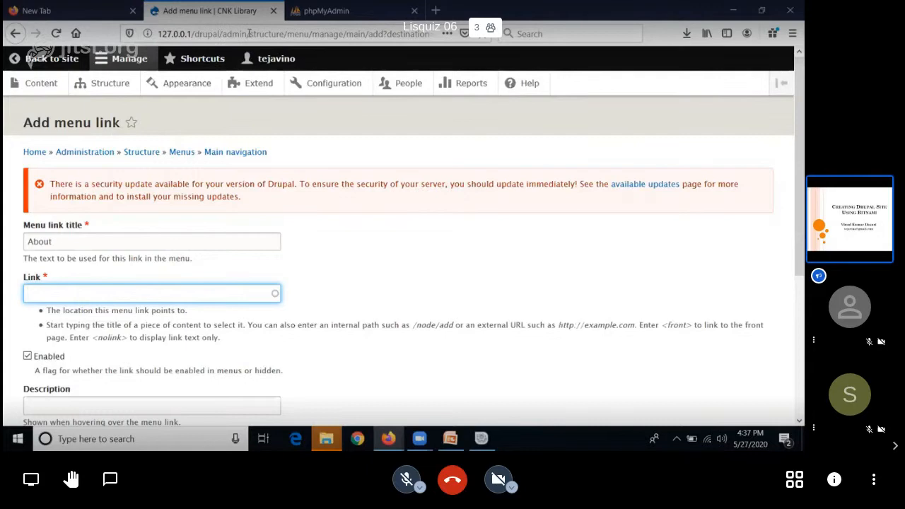
{"action": "scroll", "coordinate": [43, 293], "scroll_direction": "down", "scroll_amount": 5}
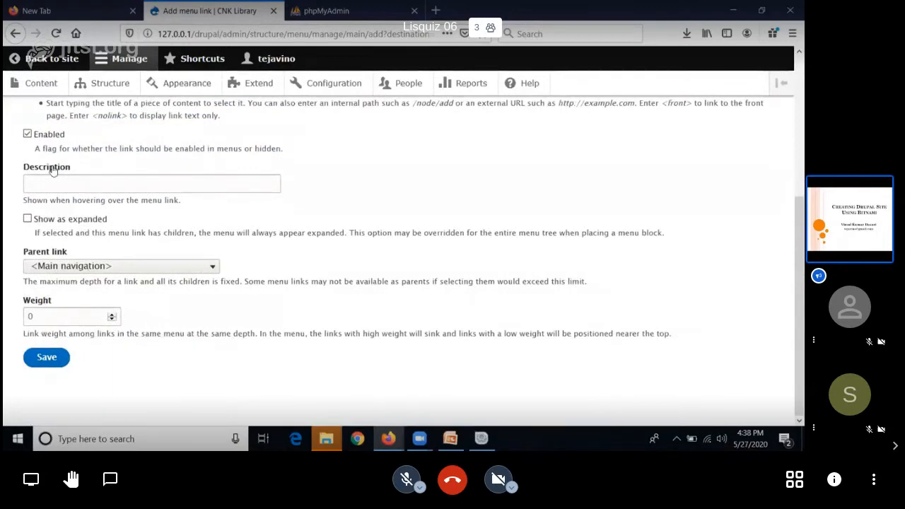
{"action": "scroll", "coordinate": [56, 184], "scroll_direction": "up", "scroll_amount": 3}
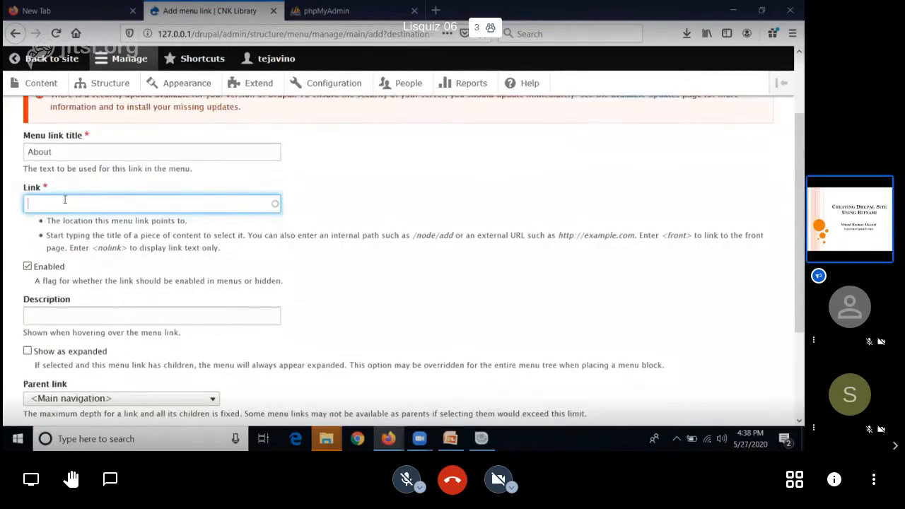
{"action": "type", "text": "/about"}
Step: Give the About menu link the description "This about Our Library"
{"action": "scroll", "coordinate": [243, 332], "scroll_direction": "down", "scroll_amount": 4}
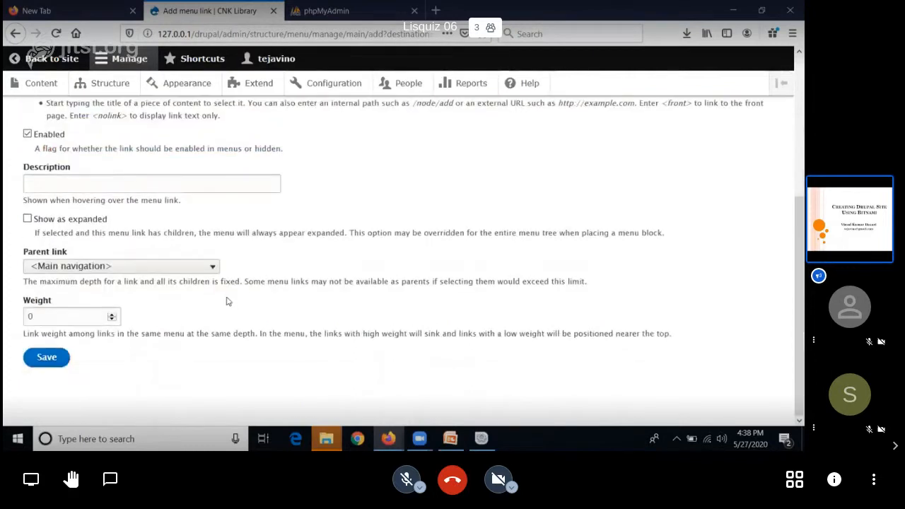
{"action": "left_click", "coordinate": [167, 186]}
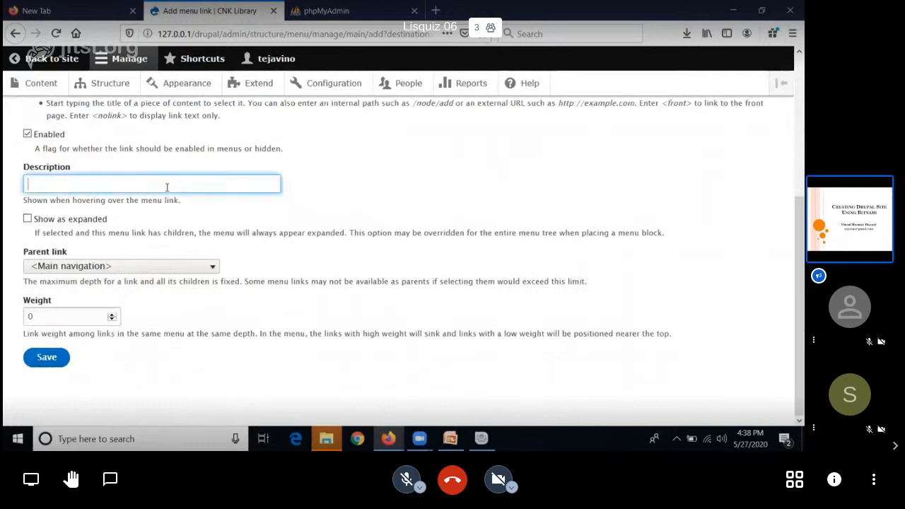
{"action": "type", "text": "THis"}
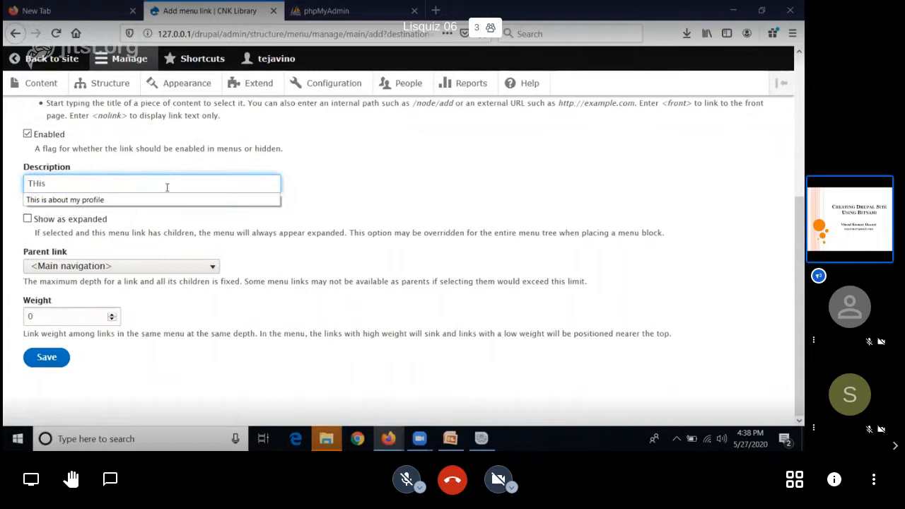
{"action": "key", "text": "BackSpace"}
{"action": "key", "text": "BackSpace"}
{"action": "key", "text": "BackSpace"}
{"action": "type", "text": "his about Our Li"}
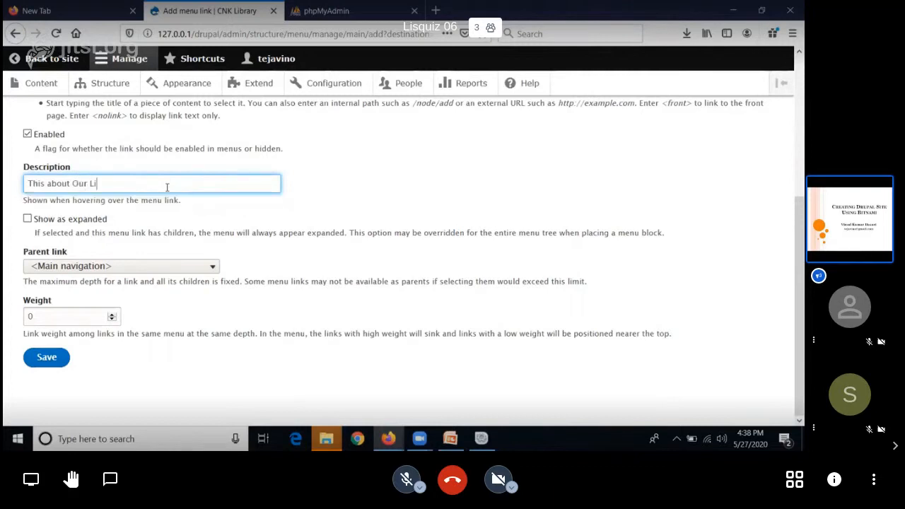
{"action": "type", "text": "ary"}
Step: Keep <Main navigation> as the link's parent, set its weight to 1, review the entries and save the menu link
{"action": "left_click", "coordinate": [172, 266]}
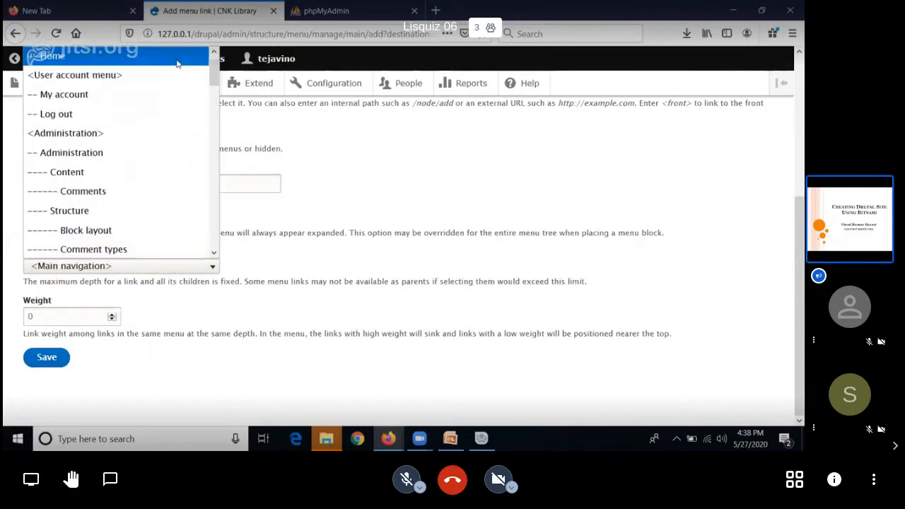
{"action": "scroll", "coordinate": [176, 70], "scroll_direction": "up", "scroll_amount": 1}
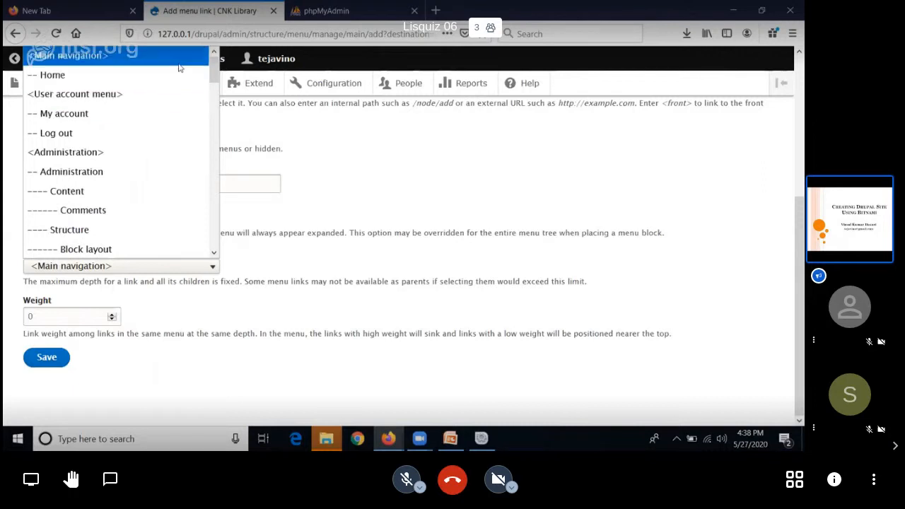
{"action": "left_click", "coordinate": [179, 64]}
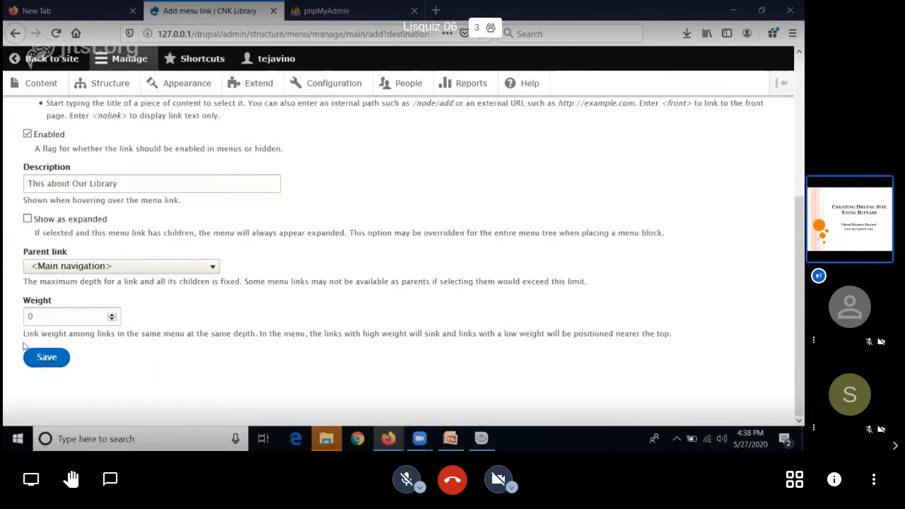
{"action": "left_click_drag", "start_coordinate": [44, 314], "coordinate": [22, 309]}
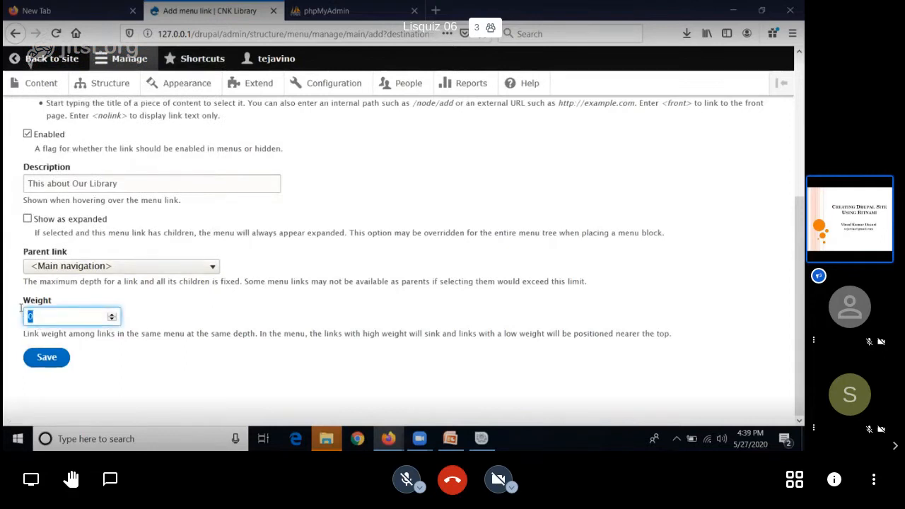
{"action": "type", "text": "1"}
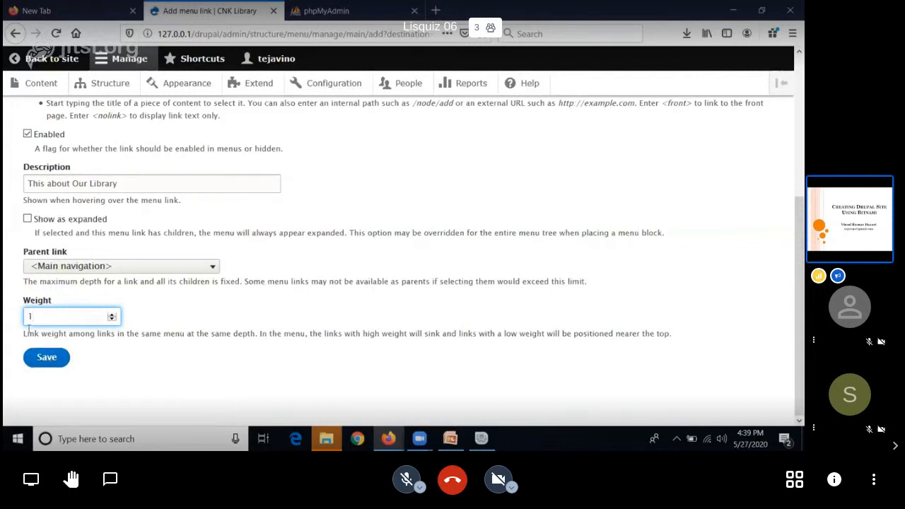
{"action": "left_click", "coordinate": [46, 359]}
{"action": "scroll", "coordinate": [49, 297], "scroll_direction": "up", "scroll_amount": 3}
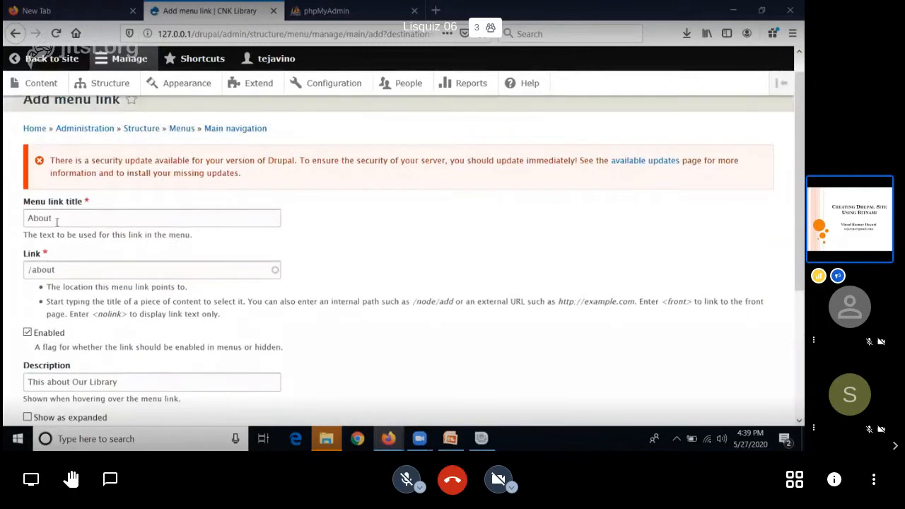
{"action": "scroll", "coordinate": [57, 221], "scroll_direction": "down", "scroll_amount": 3}
{"action": "left_click", "coordinate": [57, 359]}
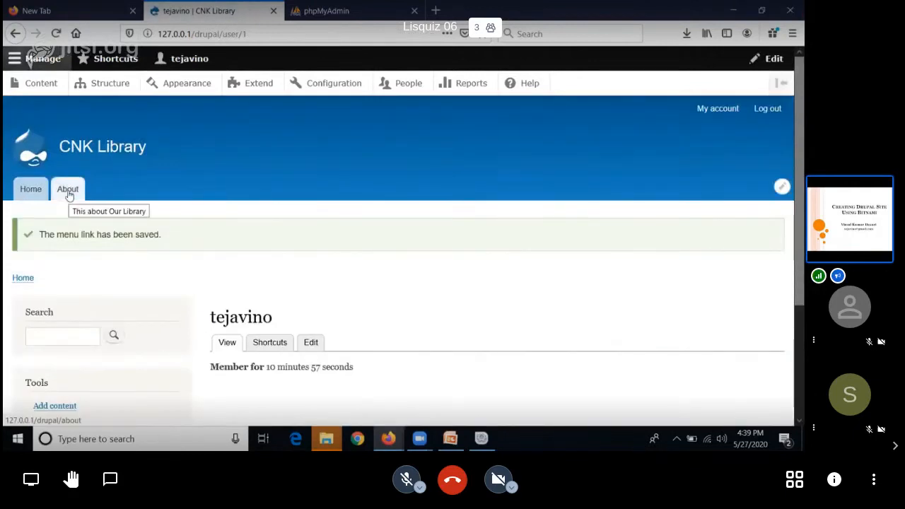
Step: Check the About and Home links on the site, and reopen the Main navigation menu for editing
{"action": "left_click", "coordinate": [68, 191]}
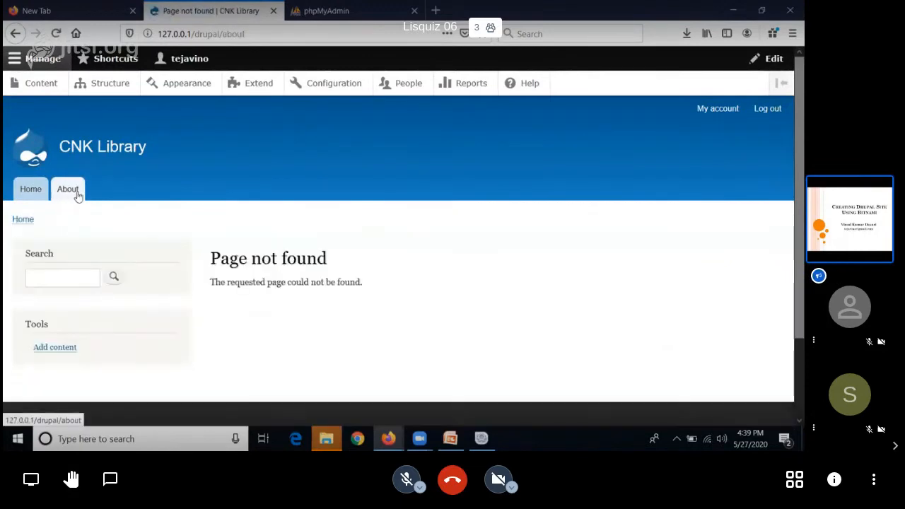
{"action": "left_click", "coordinate": [45, 199]}
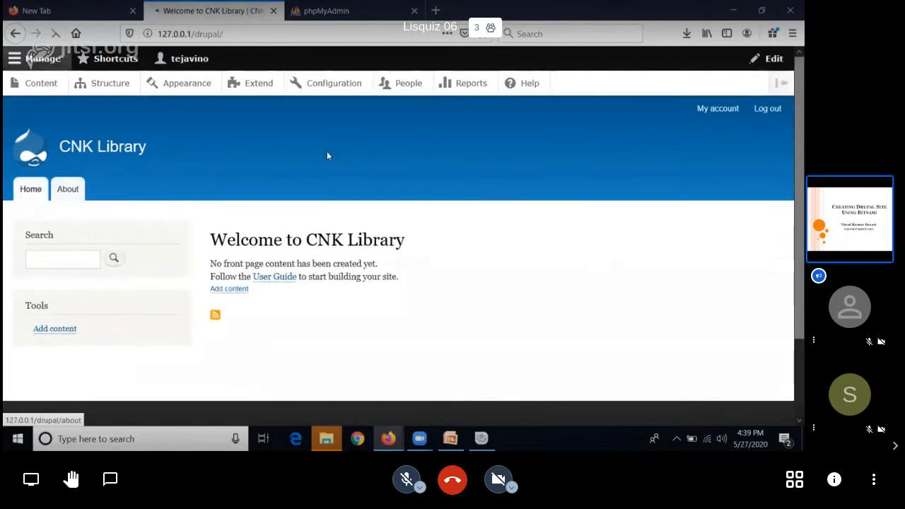
{"action": "mouse_move", "coordinate": [722, 197]}
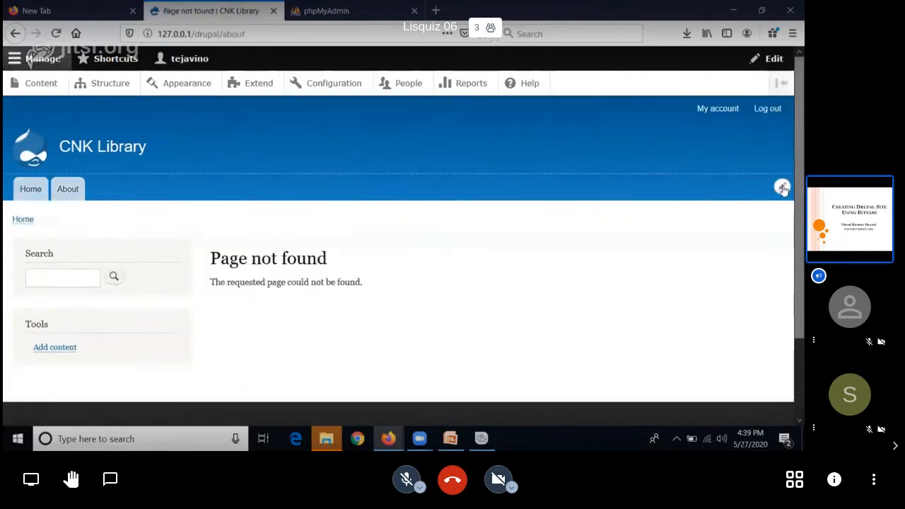
{"action": "left_click", "coordinate": [782, 188]}
{"action": "left_click", "coordinate": [755, 224]}
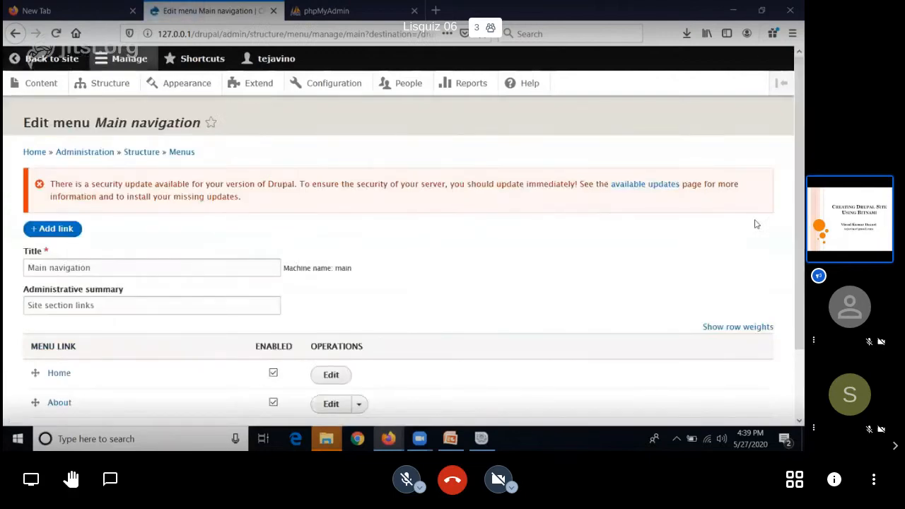
Step: Add a link to the Main navigation menu with the title Contact Us
{"action": "left_click", "coordinate": [47, 232]}
{"action": "left_click", "coordinate": [99, 239]}
{"action": "type", "text": "Con"}
{"action": "key", "text": "Down"}
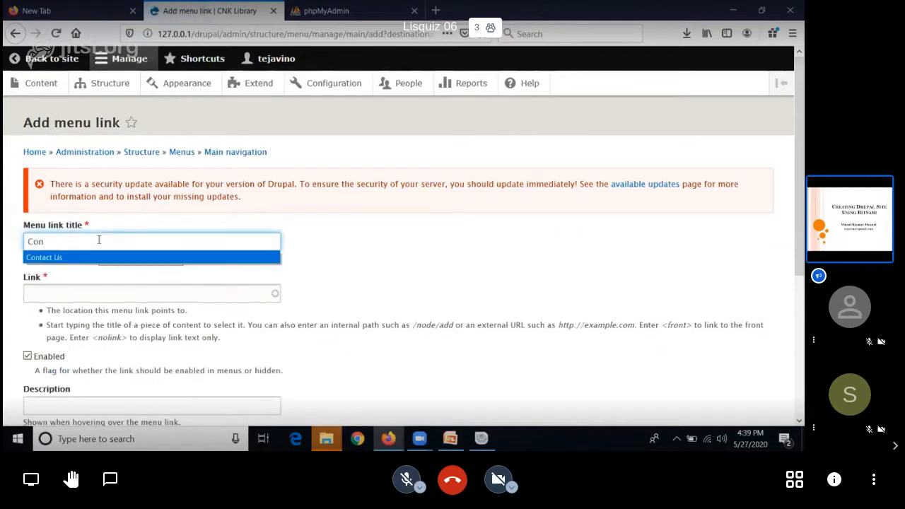
{"action": "left_click", "coordinate": [104, 258]}
Step: Point the Contact Us menu link to the internal path /contact
{"action": "left_click", "coordinate": [97, 294]}
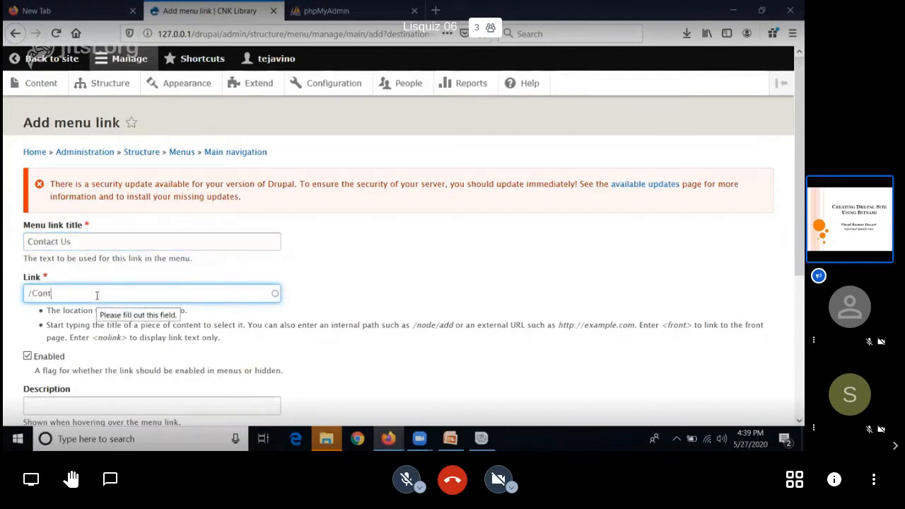
{"action": "key", "text": "BackSpace"}
{"action": "key", "text": "BackSpace"}
{"action": "key", "text": "BackSpace"}
{"action": "type", "text": "contact"}
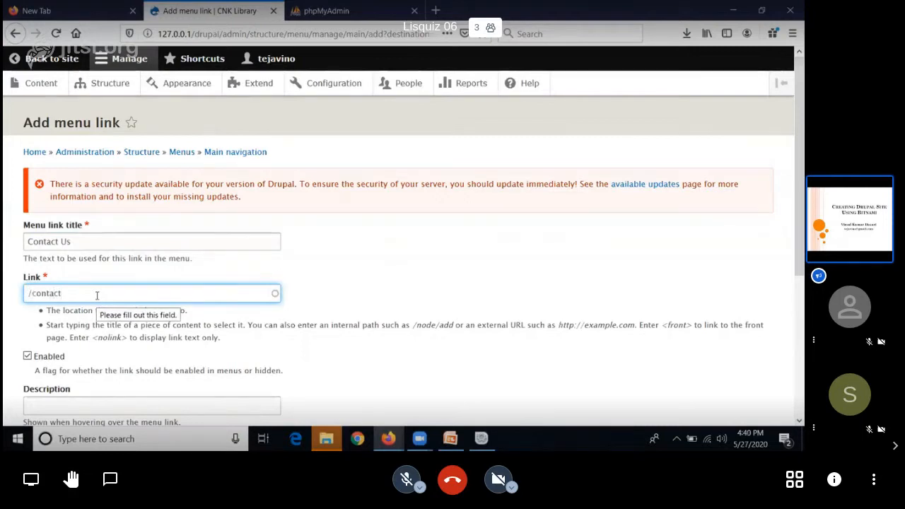
{"action": "left_click", "coordinate": [755, 266]}
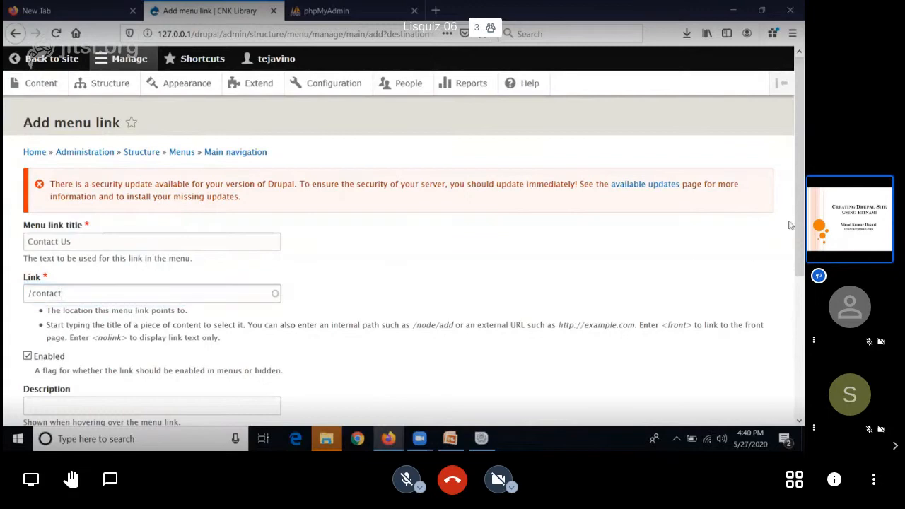
Step: Give the Contact Us menu link the description "Our Contact details"
{"action": "scroll", "coordinate": [790, 269], "scroll_direction": "down", "scroll_amount": 2}
{"action": "scroll", "coordinate": [790, 285], "scroll_direction": "down", "scroll_amount": 1}
{"action": "left_click", "coordinate": [248, 277]}
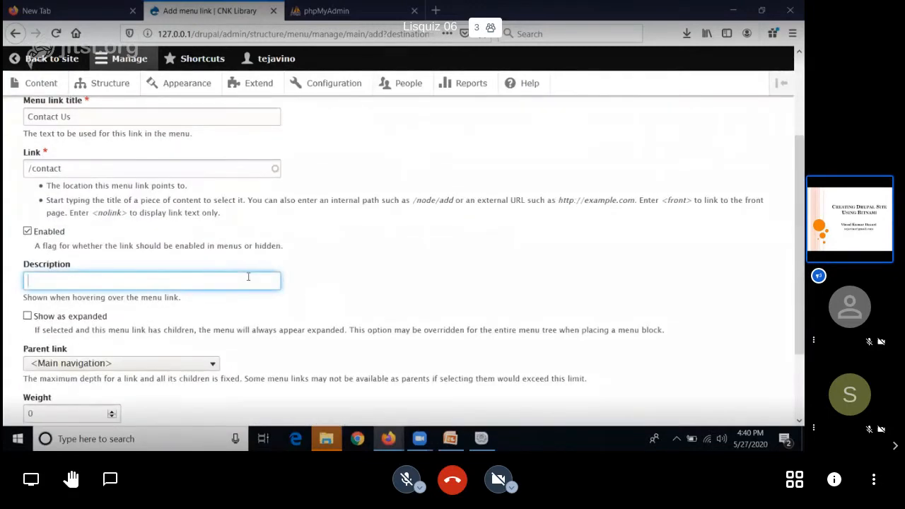
{"action": "type", "text": "You Can C"}
{"action": "key", "text": "ctrl+a"}
{"action": "key", "text": "BackSpace"}
{"action": "type", "text": "Ou"}
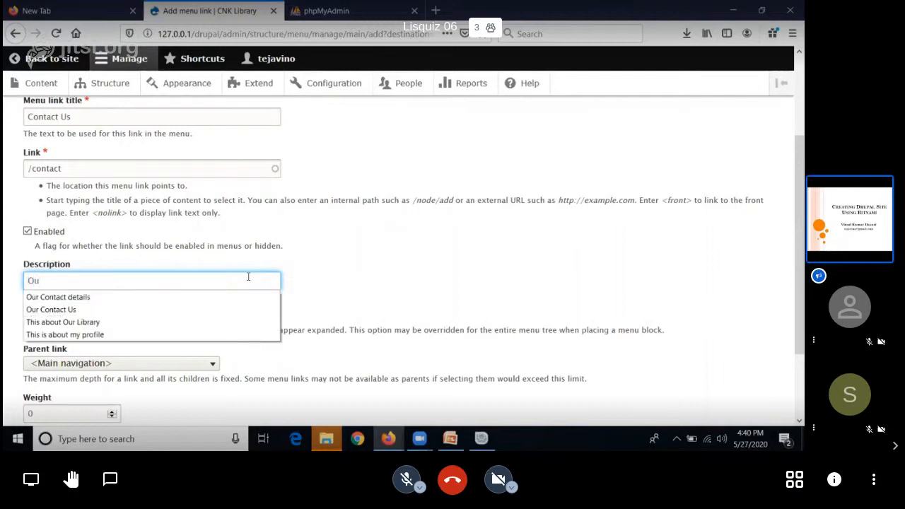
{"action": "left_click", "coordinate": [78, 300]}
{"action": "left_click", "coordinate": [652, 245]}
Step: Keep <Main navigation> as the Contact Us link's parent, set its weight to 2 and save the menu link
{"action": "scroll", "coordinate": [276, 277], "scroll_direction": "down", "scroll_amount": 2}
{"action": "left_click", "coordinate": [182, 279]}
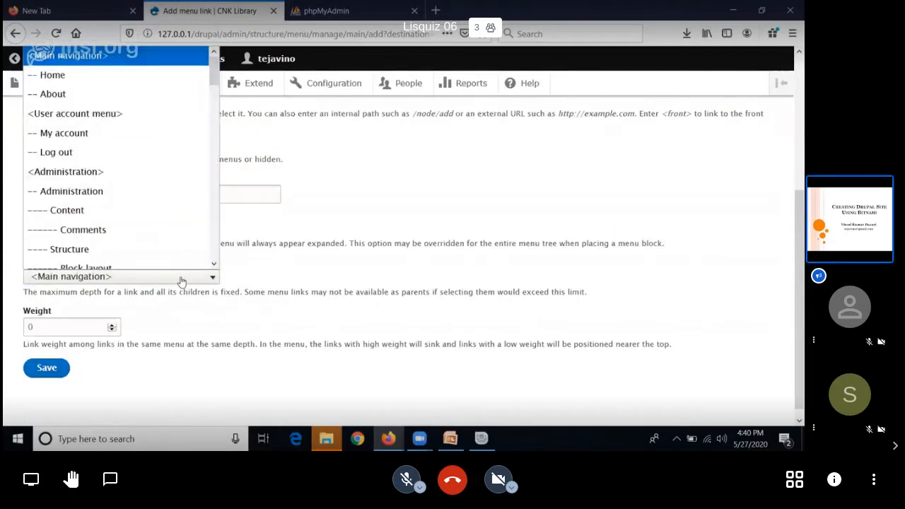
{"action": "left_click", "coordinate": [146, 56]}
{"action": "key", "text": "Tab"}
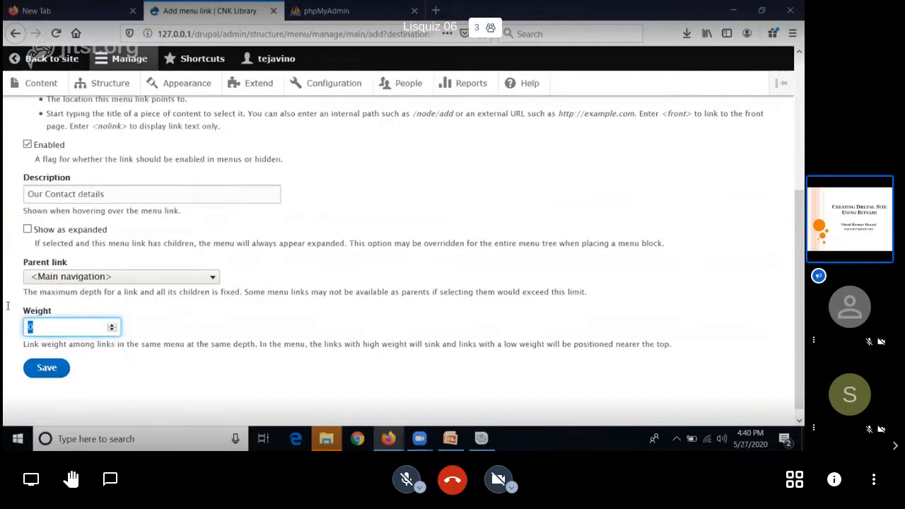
{"action": "type", "text": "2"}
{"action": "left_click", "coordinate": [53, 370]}
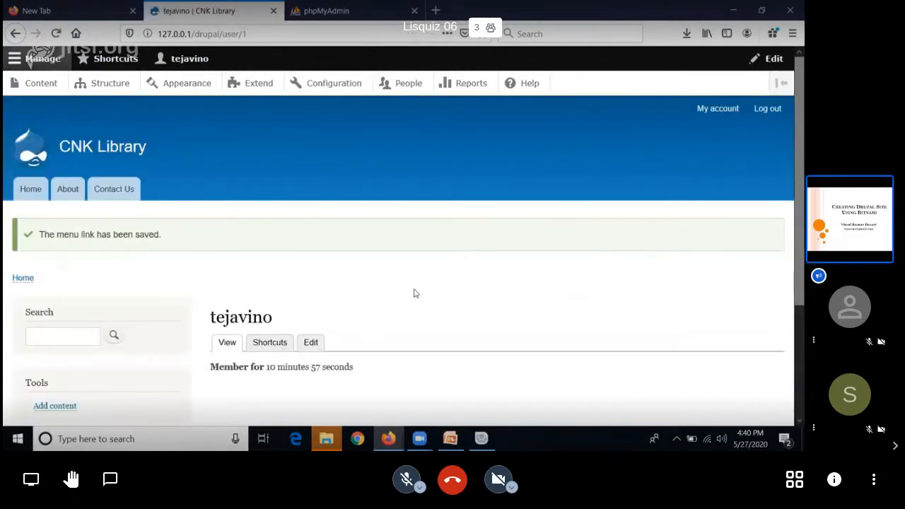
Step: Check the Contact Us page's feedback form on the site and compare it with the About page
{"action": "left_click", "coordinate": [111, 192]}
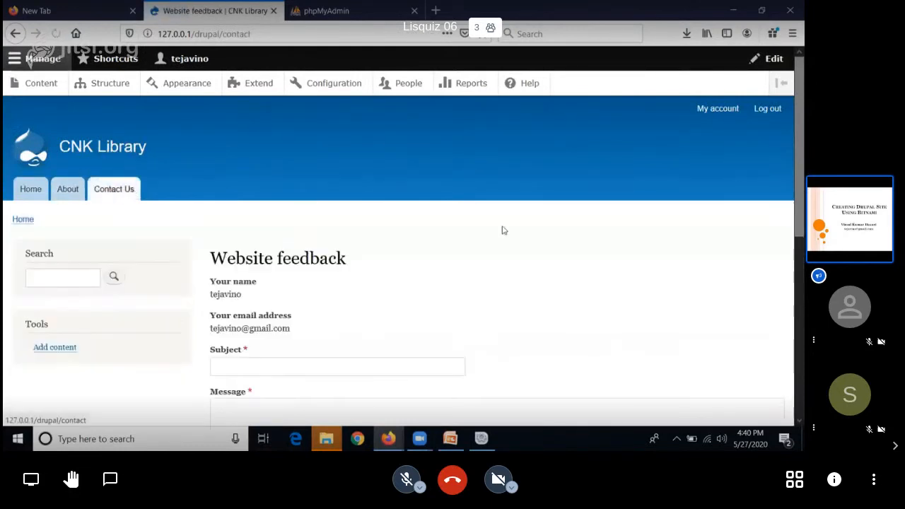
{"action": "scroll", "coordinate": [501, 228], "scroll_direction": "down", "scroll_amount": 2}
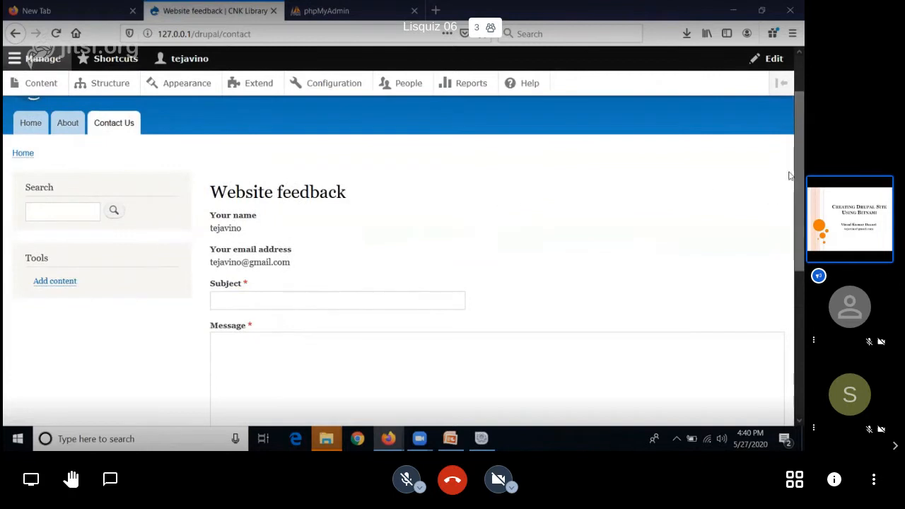
{"action": "scroll", "coordinate": [791, 223], "scroll_direction": "down", "scroll_amount": 2}
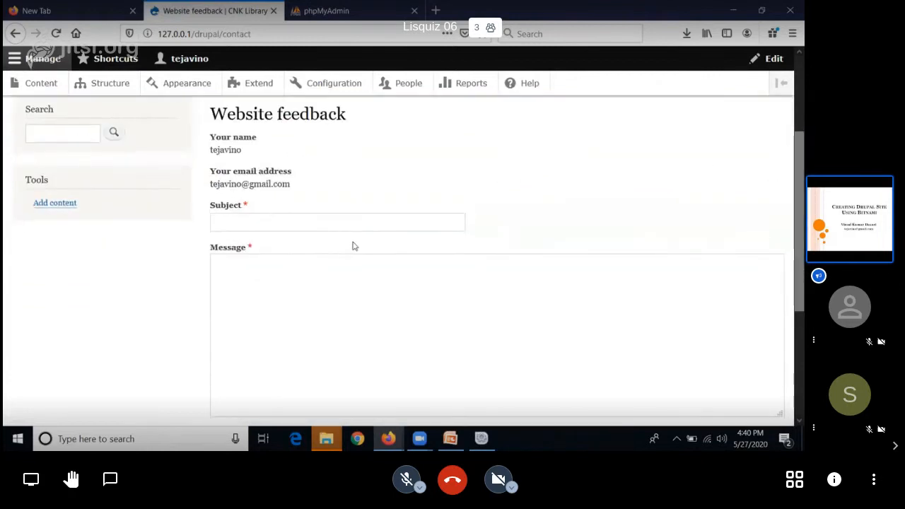
{"action": "scroll", "coordinate": [512, 246], "scroll_direction": "down", "scroll_amount": 3}
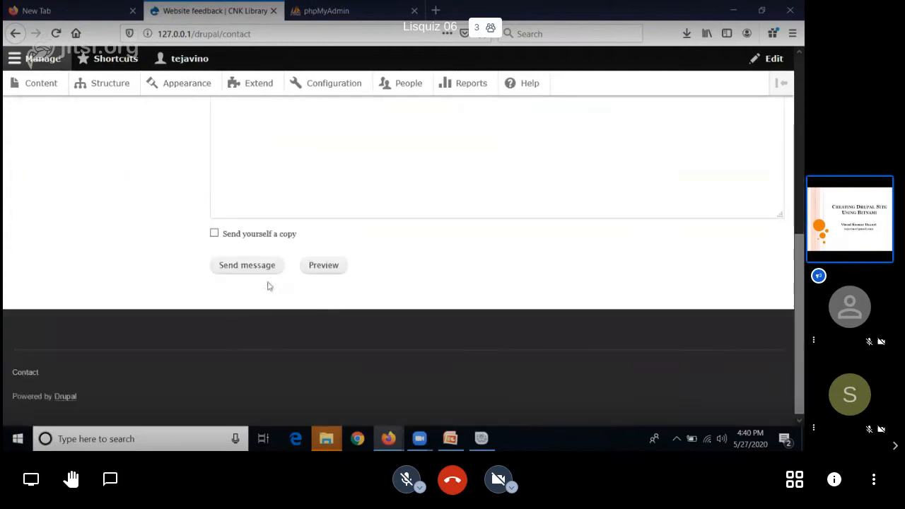
{"action": "scroll", "coordinate": [505, 228], "scroll_direction": "up", "scroll_amount": 5}
{"action": "scroll", "coordinate": [504, 228], "scroll_direction": "up", "scroll_amount": 2}
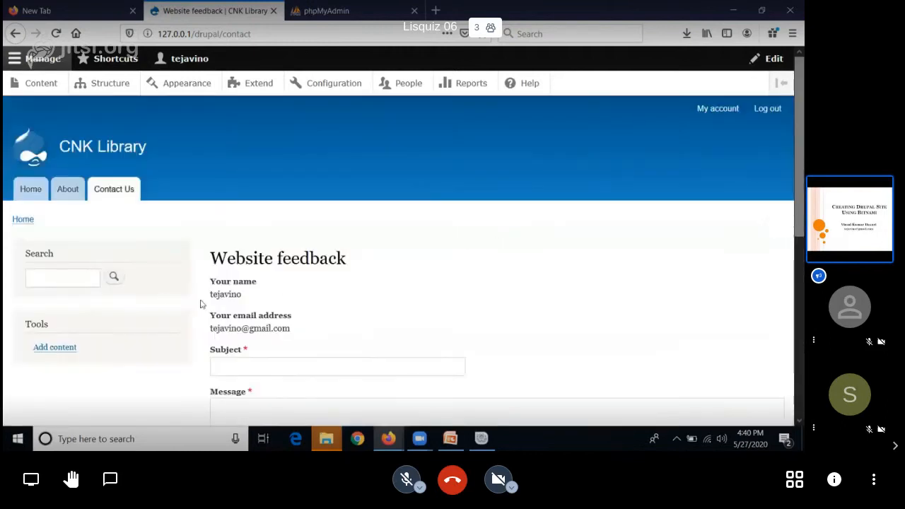
{"action": "left_click", "coordinate": [66, 201]}
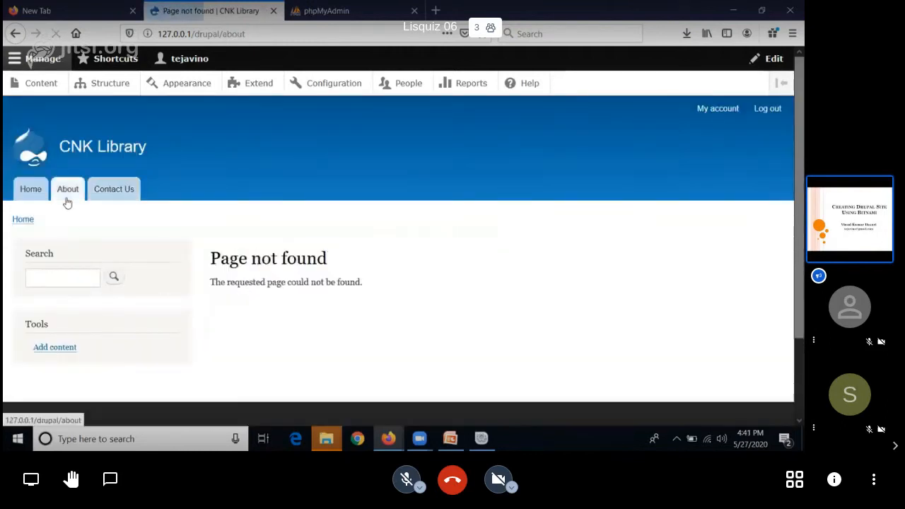
{"action": "left_click", "coordinate": [105, 190]}
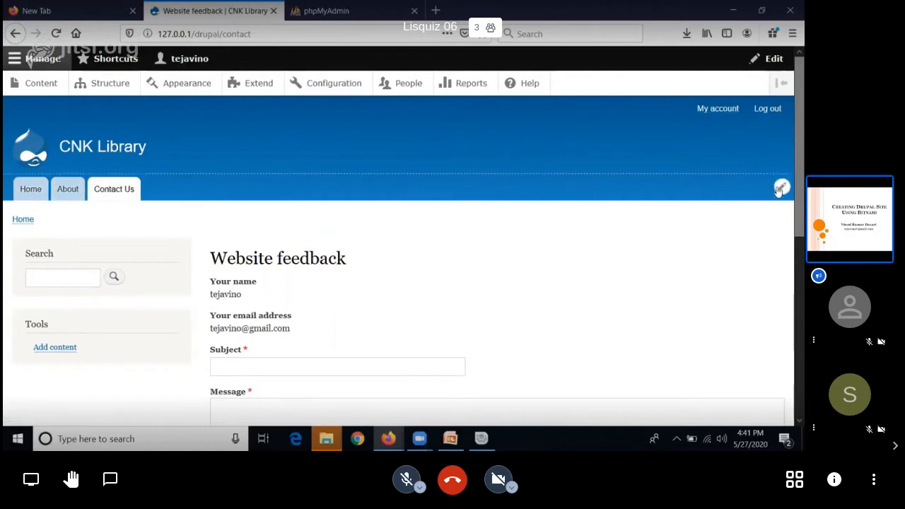
Step: Open the Contact Us link of the Main navigation menu for editing
{"action": "left_click", "coordinate": [780, 187]}
{"action": "left_click", "coordinate": [754, 222]}
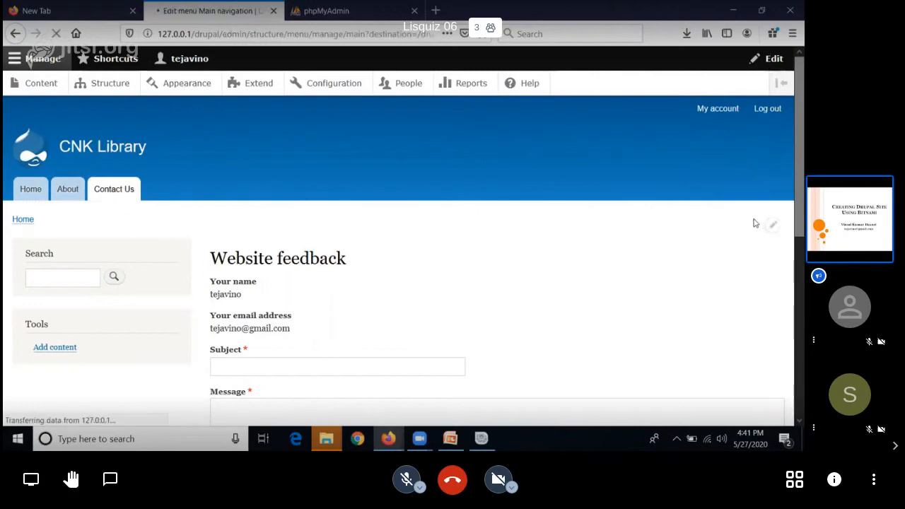
{"action": "scroll", "coordinate": [791, 267], "scroll_direction": "down", "scroll_amount": 3}
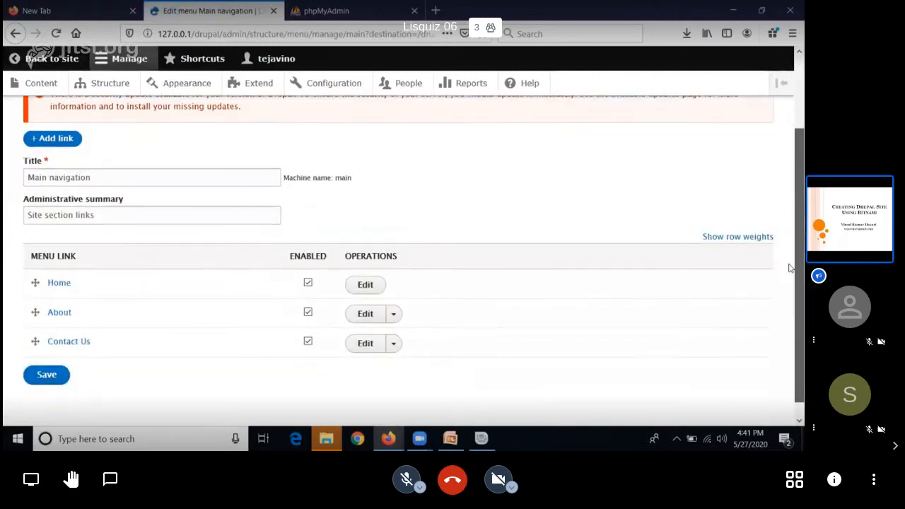
{"action": "left_click_drag", "start_coordinate": [791, 268], "coordinate": [790, 292]}
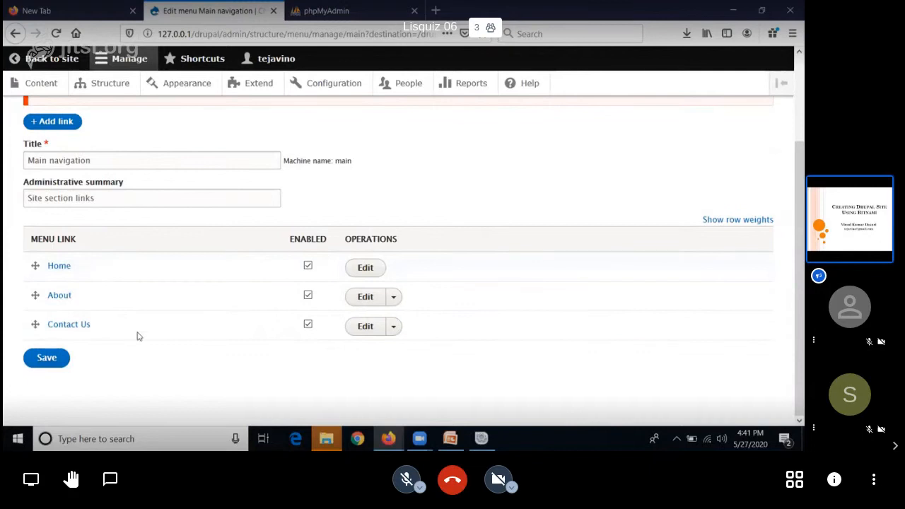
{"action": "left_click", "coordinate": [365, 327]}
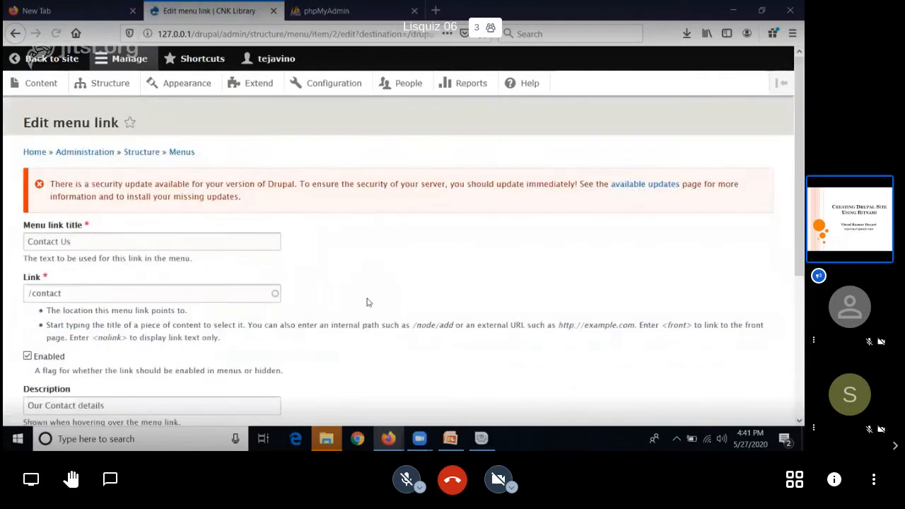
Step: Change the Contact Us link's parent to <User account menu> and save the menu link
{"action": "scroll", "coordinate": [367, 302], "scroll_direction": "down", "scroll_amount": 3}
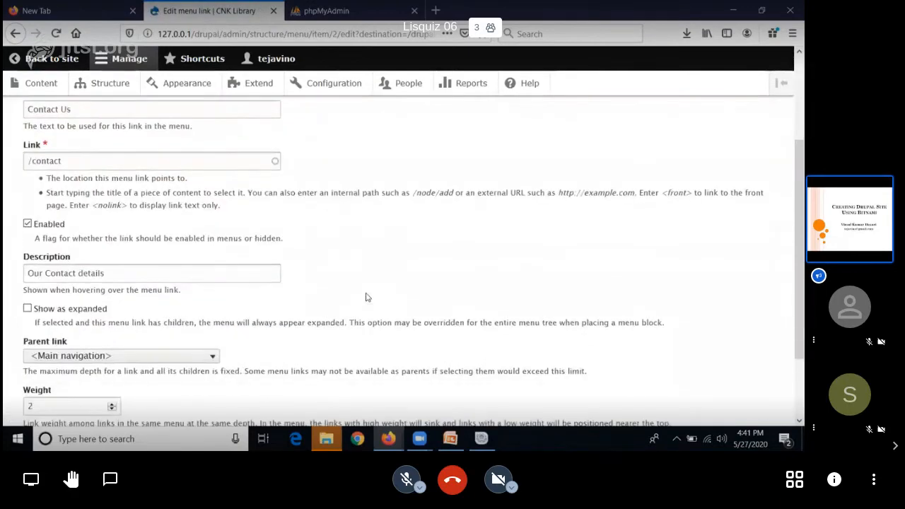
{"action": "scroll", "coordinate": [366, 297], "scroll_direction": "down", "scroll_amount": 2}
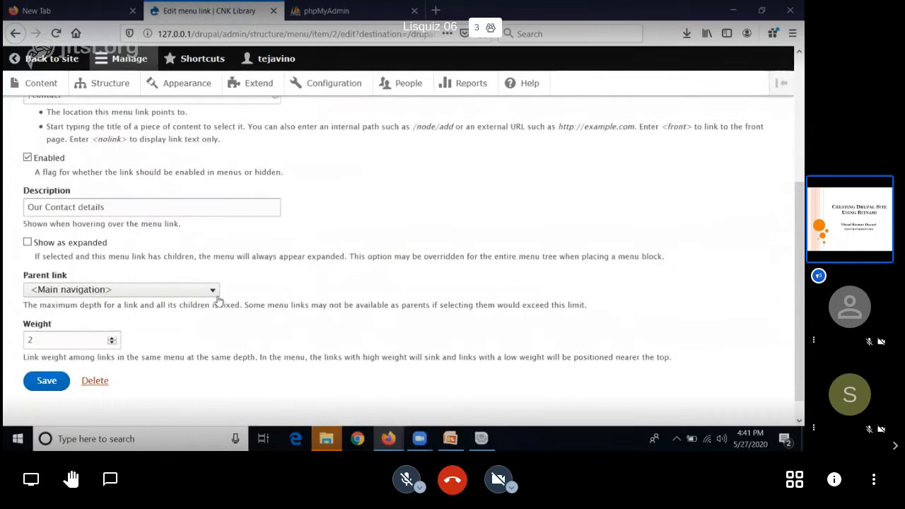
{"action": "left_click", "coordinate": [212, 290]}
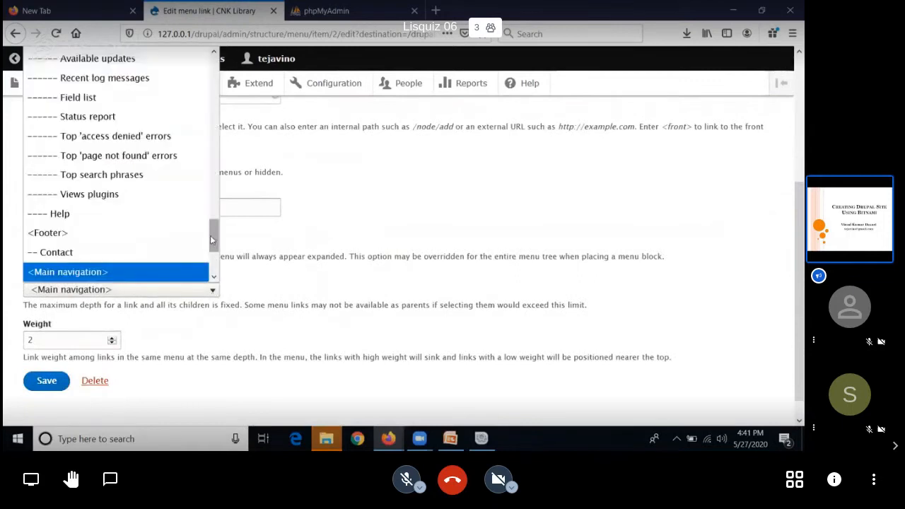
{"action": "left_click_drag", "start_coordinate": [210, 236], "coordinate": [236, 71]}
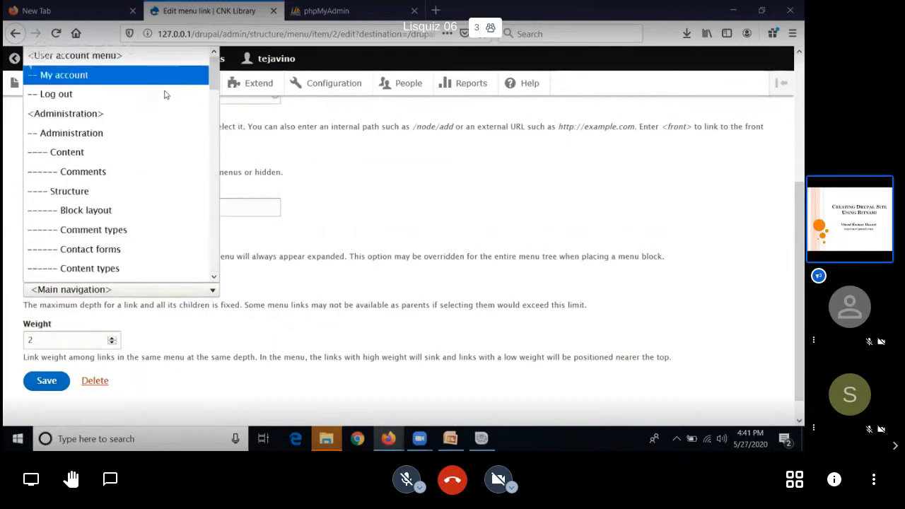
{"action": "left_click", "coordinate": [112, 59]}
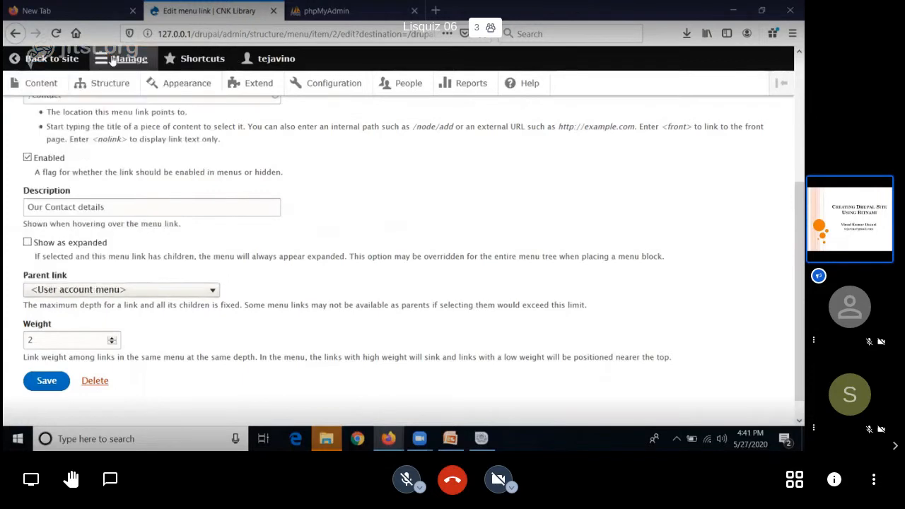
{"action": "left_click", "coordinate": [54, 385]}
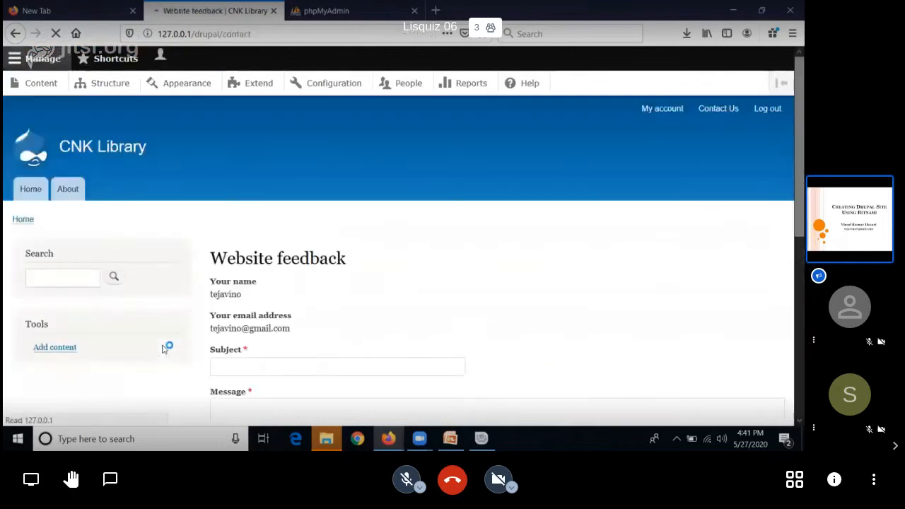
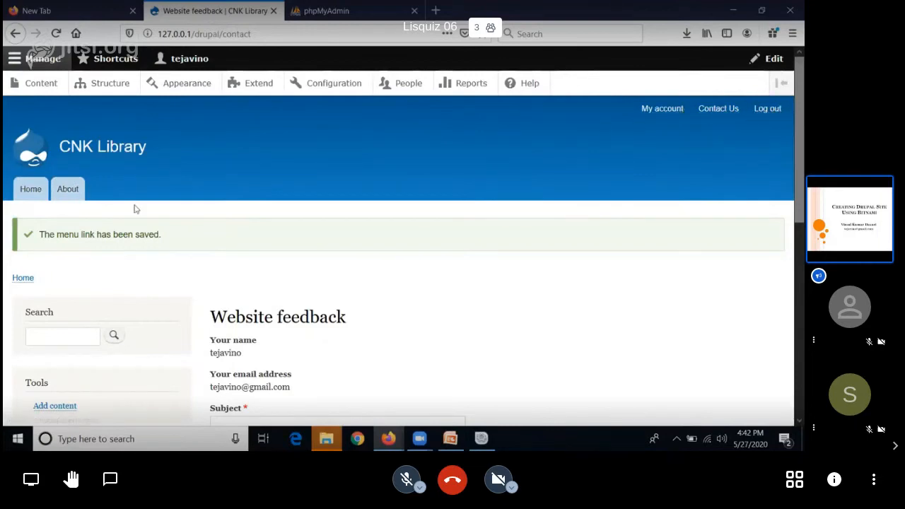
Step: Start a new Article from the site's home page and title it "Welcome to My Library Page"
{"action": "left_click", "coordinate": [21, 196]}
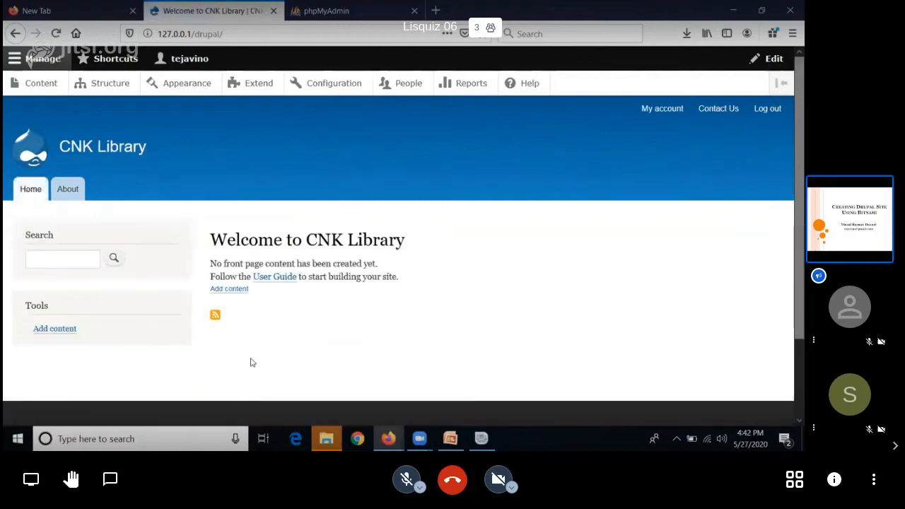
{"action": "left_click", "coordinate": [62, 334]}
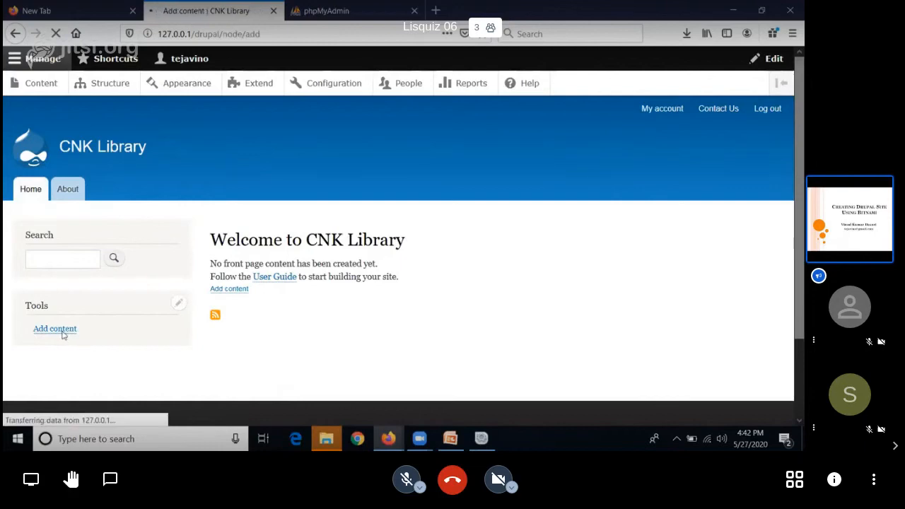
{"action": "left_click", "coordinate": [51, 240]}
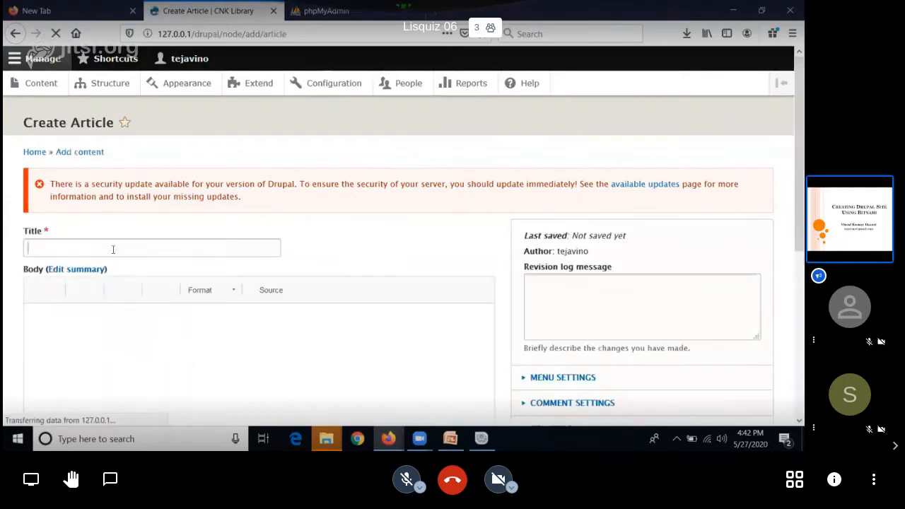
{"action": "left_click", "coordinate": [112, 249]}
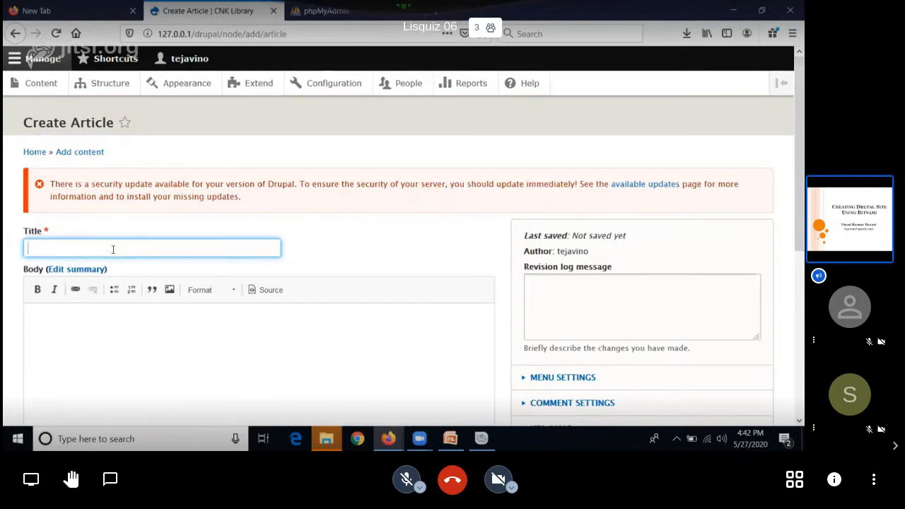
{"action": "type", "text": "We"}
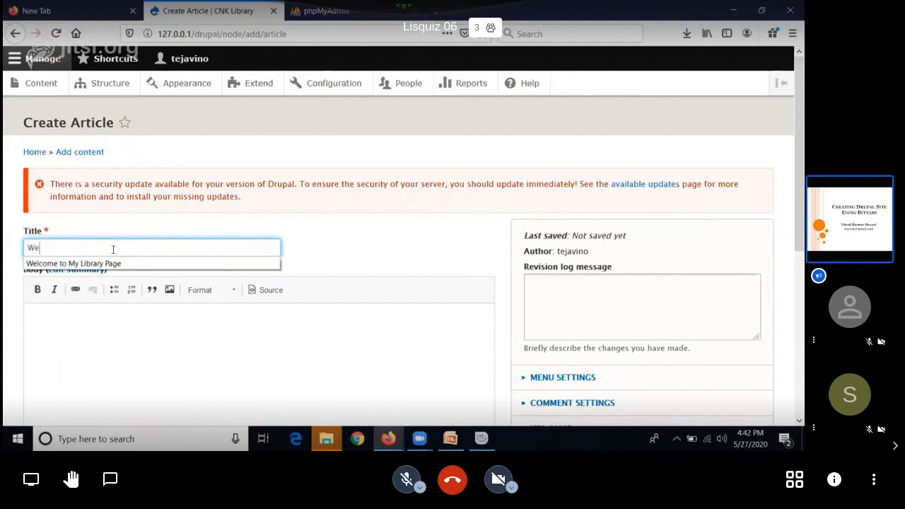
{"action": "key", "text": "Down"}
{"action": "type", "text": "e"}
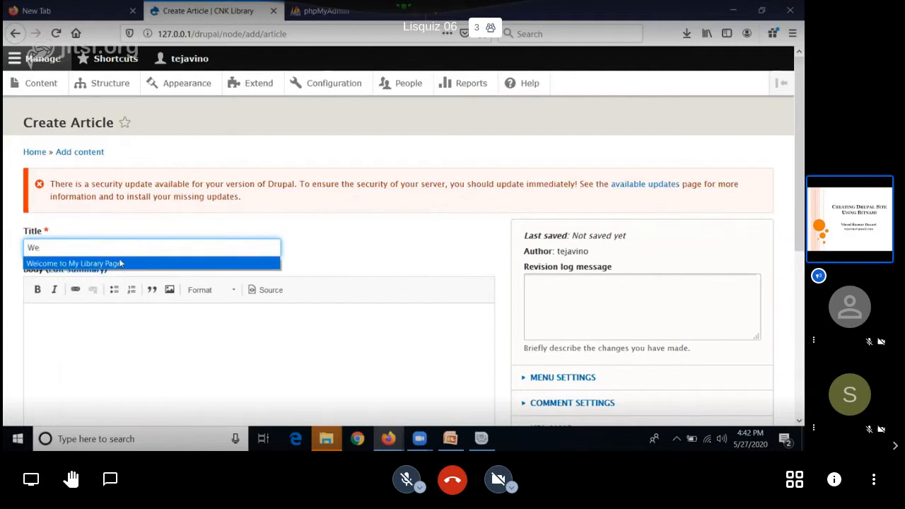
{"action": "left_click", "coordinate": [122, 263]}
Step: Enter "You are welcome to my library page. Information Available here" as the article's body text
{"action": "left_click", "coordinate": [147, 340]}
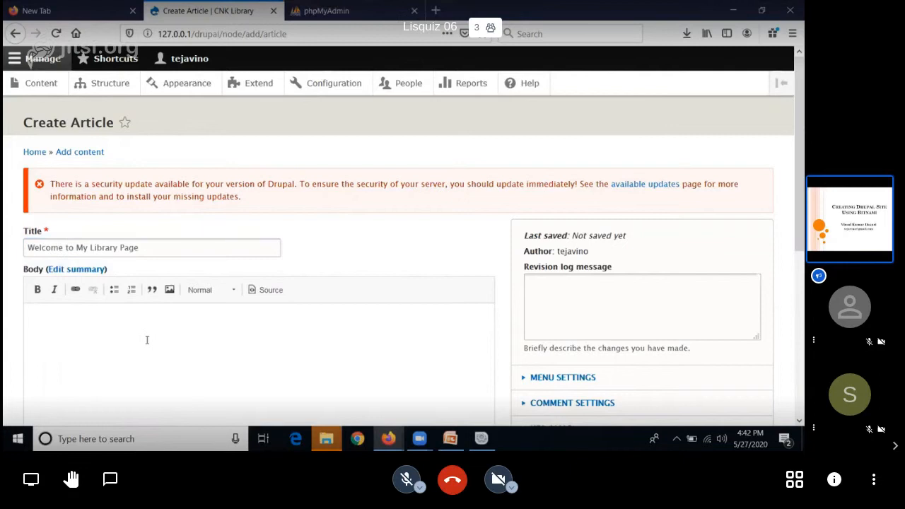
{"action": "type", "text": "You are welcome to my"}
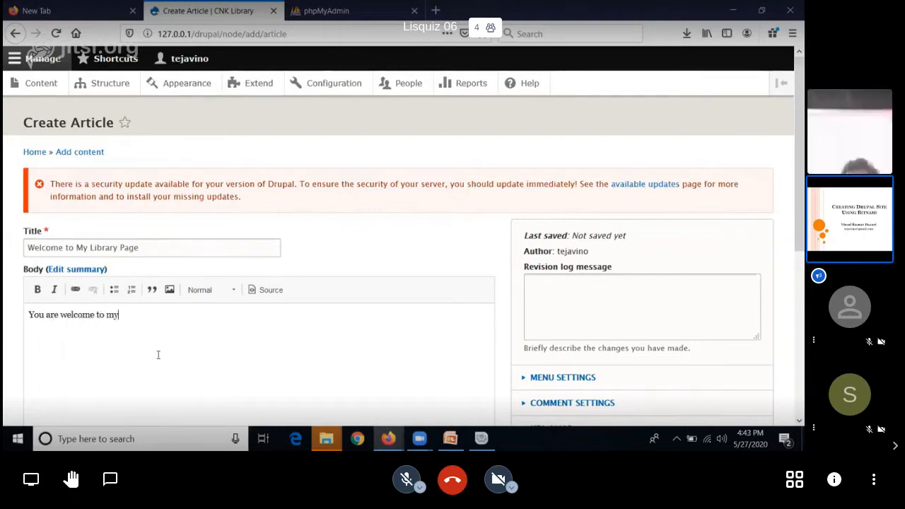
{"action": "type", "text": " library page"}
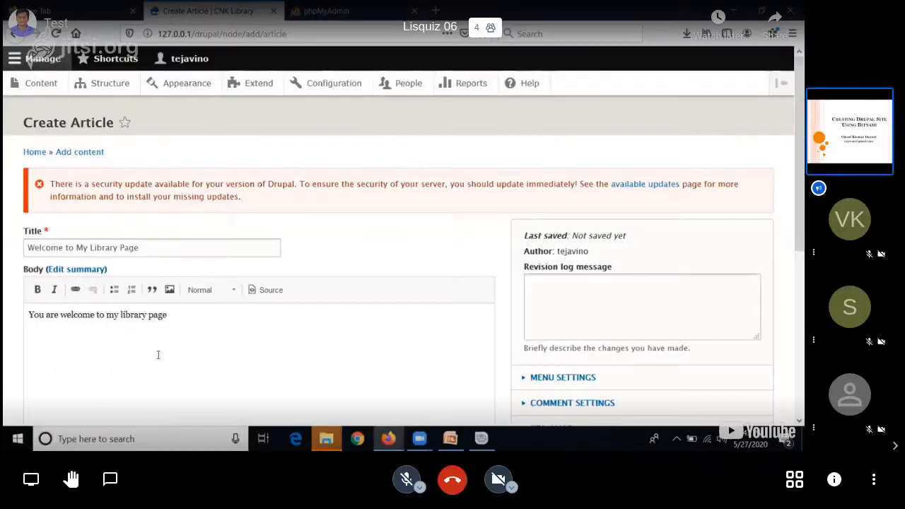
{"action": "type", "text": ". Information"}
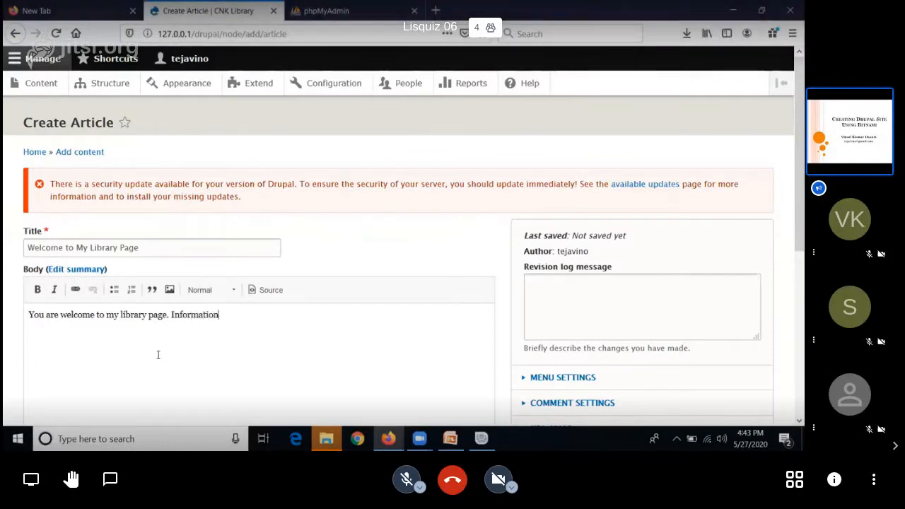
{"action": "type", "text": " Available here"}
Step: Make the words "my library page" bold in the article's body
{"action": "left_click_drag", "start_coordinate": [169, 315], "coordinate": [110, 315]}
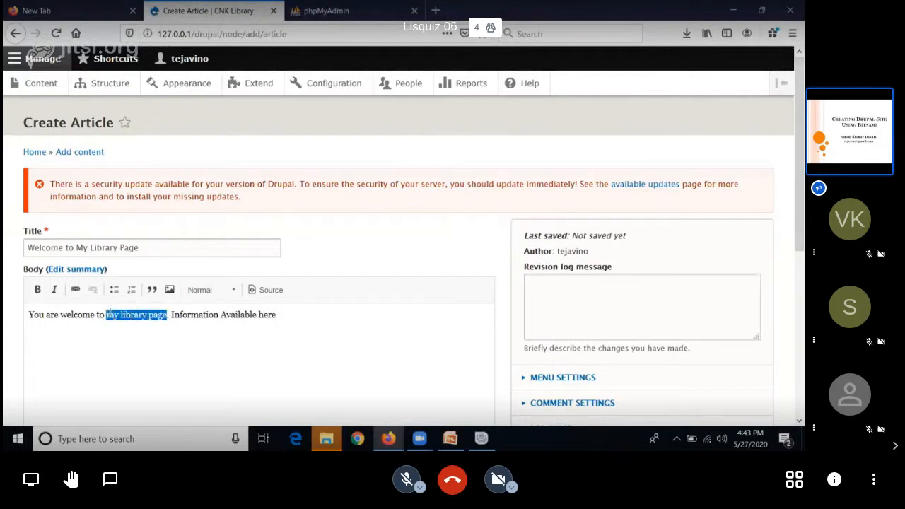
{"action": "key", "text": "ctrl+b"}
{"action": "left_click", "coordinate": [134, 337]}
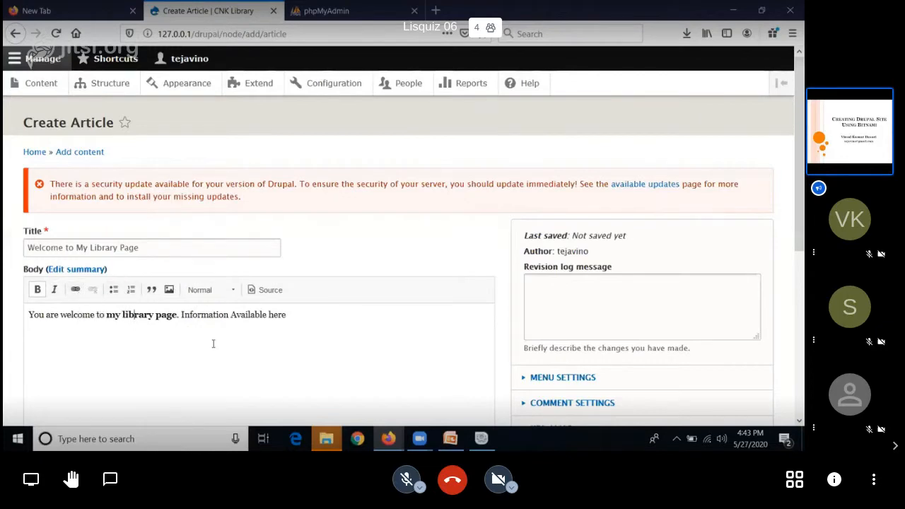
Step: Keep the article set to Published and save it
{"action": "scroll", "coordinate": [213, 343], "scroll_direction": "down", "scroll_amount": 2}
{"action": "scroll", "coordinate": [213, 344], "scroll_direction": "down", "scroll_amount": 1}
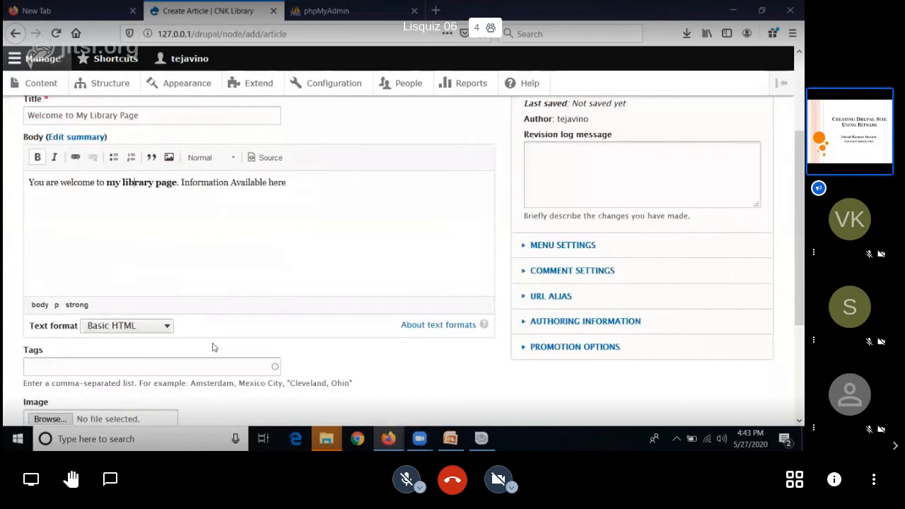
{"action": "scroll", "coordinate": [214, 347], "scroll_direction": "down", "scroll_amount": 1}
{"action": "scroll", "coordinate": [215, 348], "scroll_direction": "down", "scroll_amount": 2}
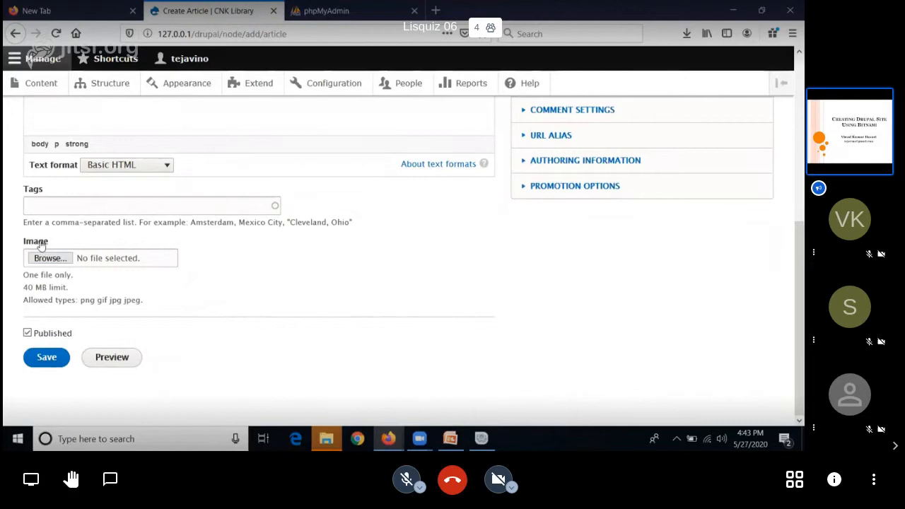
{"action": "left_click", "coordinate": [45, 359]}
{"action": "left_click", "coordinate": [47, 359]}
Step: Check the new article on its own page with its comment form and on the site's home page
{"action": "scroll", "coordinate": [296, 330], "scroll_direction": "up", "scroll_amount": 2}
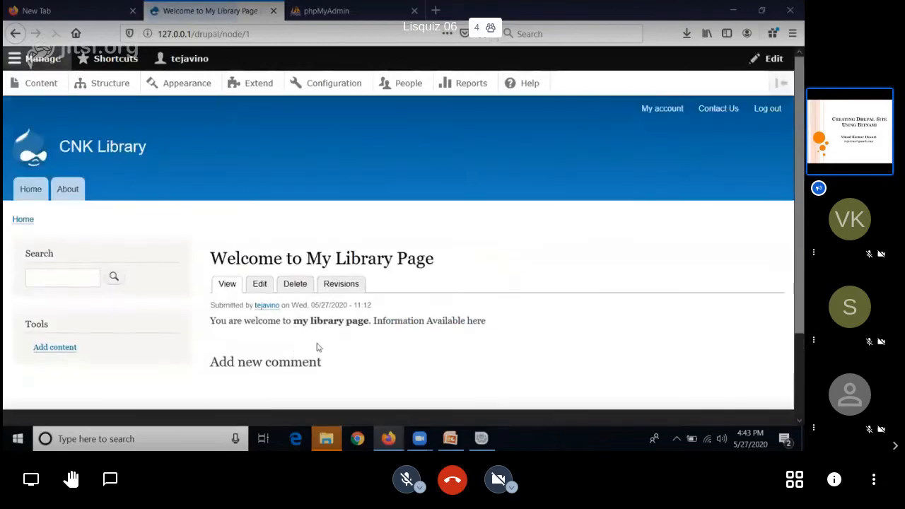
{"action": "scroll", "coordinate": [325, 386], "scroll_direction": "down", "scroll_amount": 3}
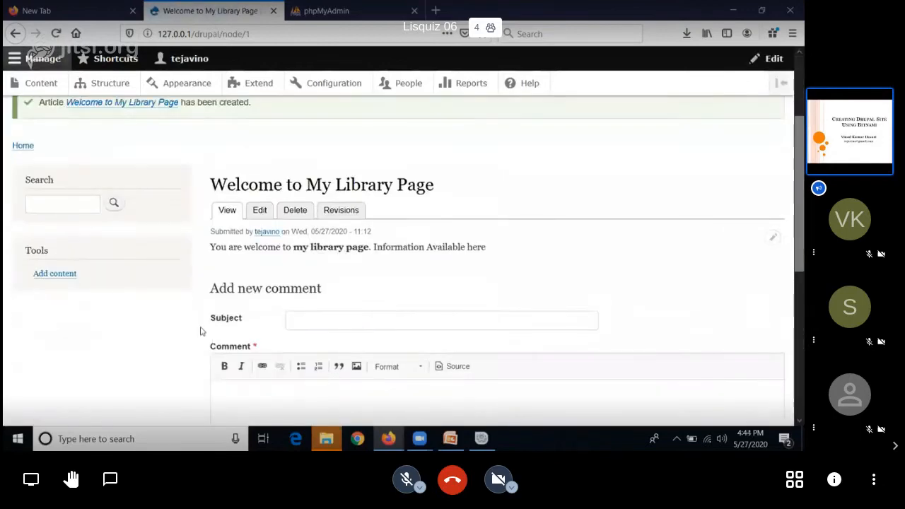
{"action": "scroll", "coordinate": [196, 326], "scroll_direction": "up", "scroll_amount": 3}
{"action": "left_click", "coordinate": [27, 197]}
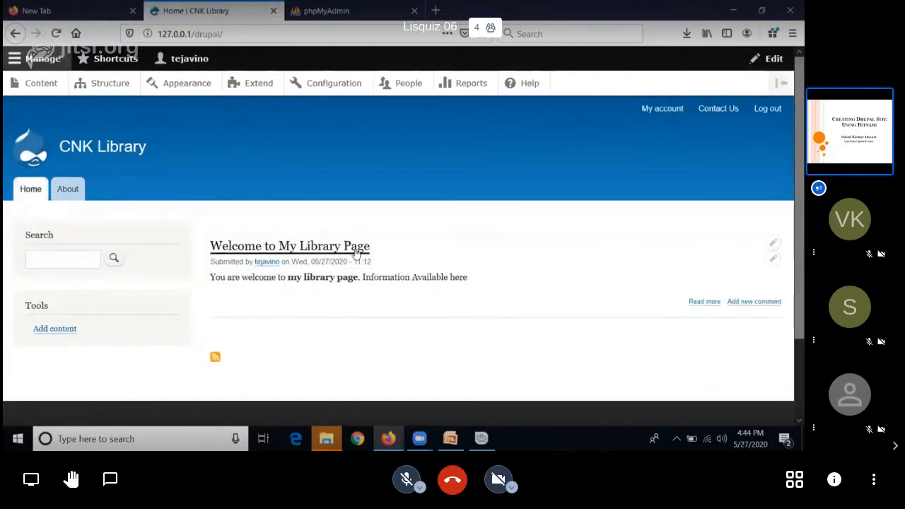
{"action": "left_click", "coordinate": [307, 246]}
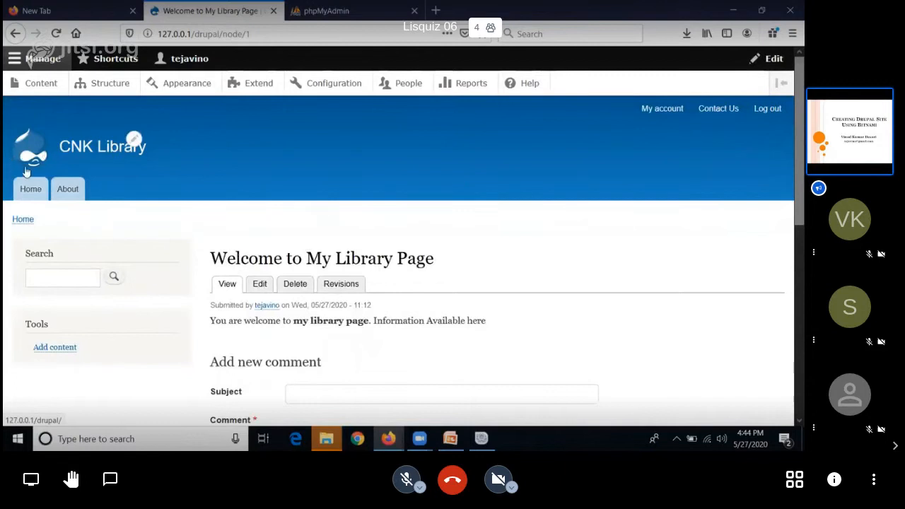
Step: Switch the administration toolbar to vertical orientation and open the site's content list
{"action": "left_click", "coordinate": [22, 61]}
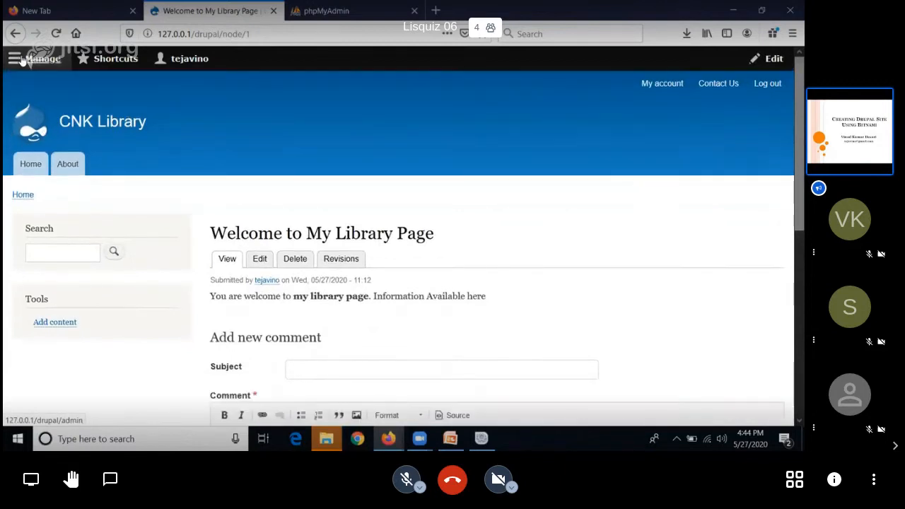
{"action": "left_click", "coordinate": [22, 61]}
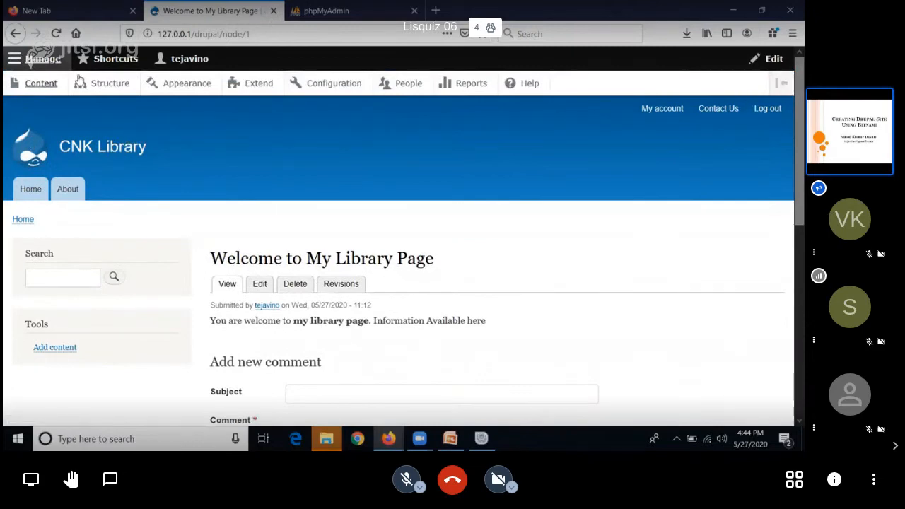
{"action": "left_click", "coordinate": [782, 84]}
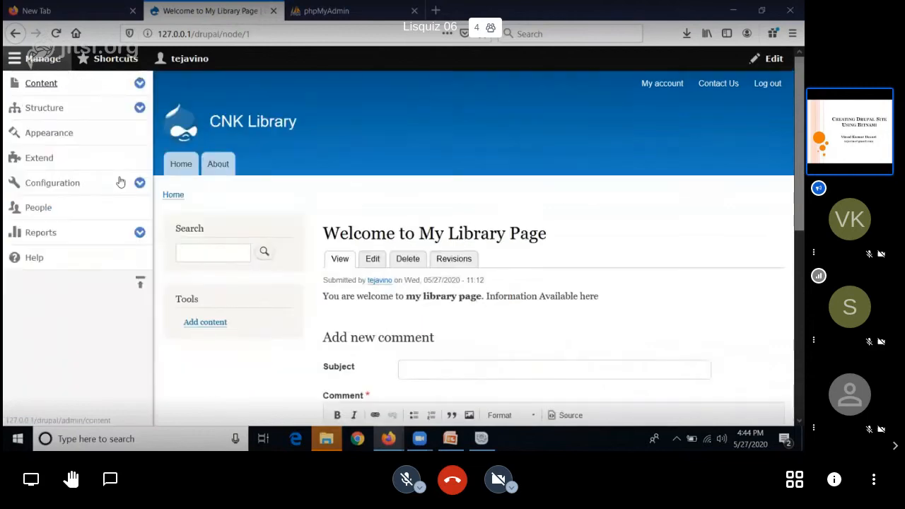
{"action": "left_click", "coordinate": [140, 84]}
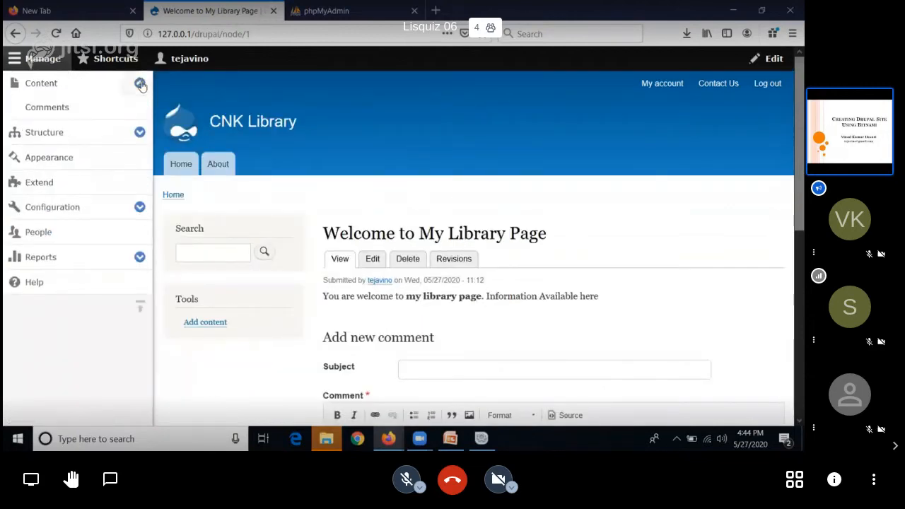
{"action": "left_click", "coordinate": [60, 85]}
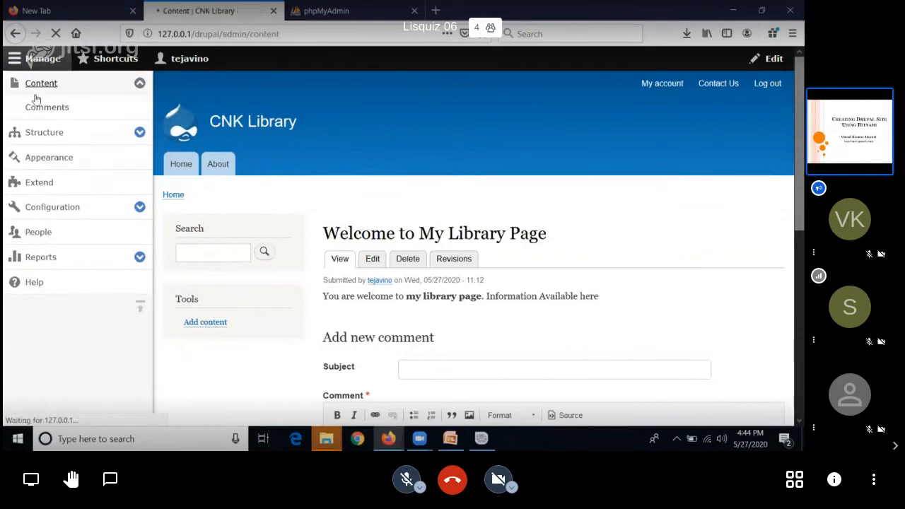
{"action": "scroll", "coordinate": [338, 338], "scroll_direction": "down", "scroll_amount": 3}
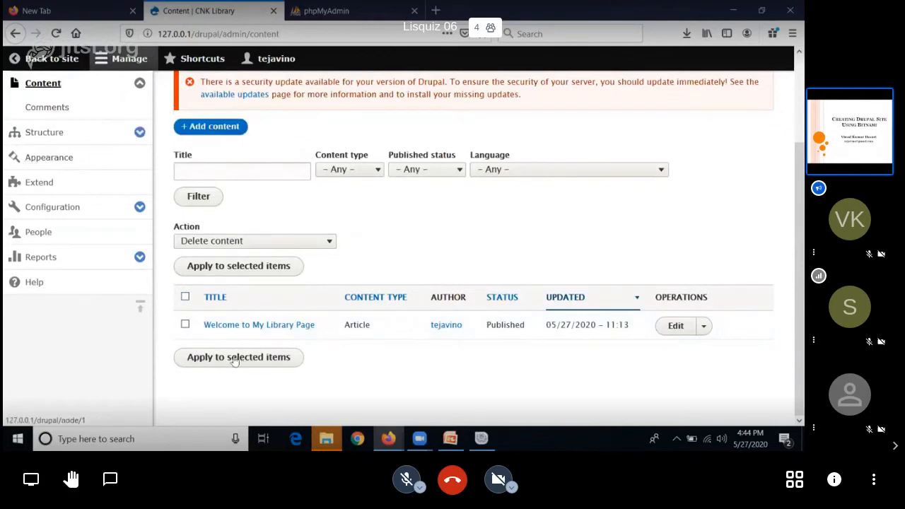
Step: Open the Footer menu for editing from the site's Structure settings
{"action": "left_click", "coordinate": [89, 139]}
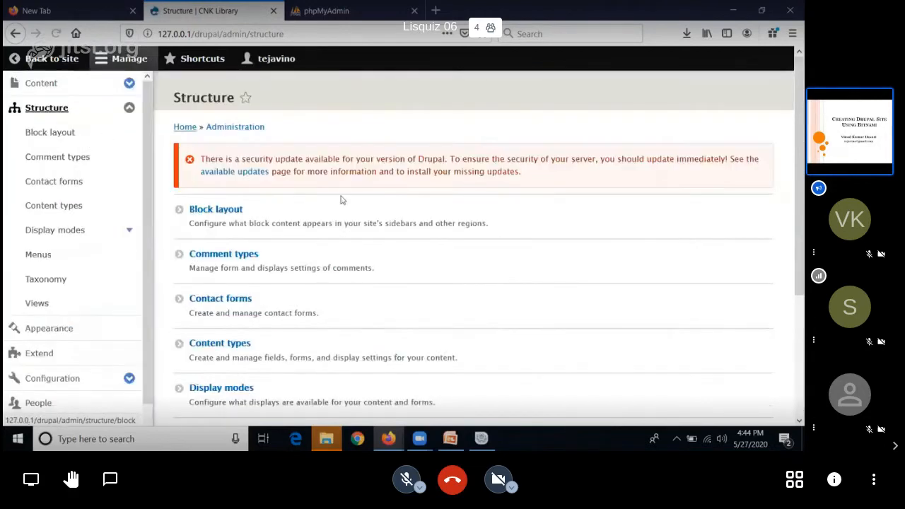
{"action": "scroll", "coordinate": [371, 223], "scroll_direction": "down", "scroll_amount": 5}
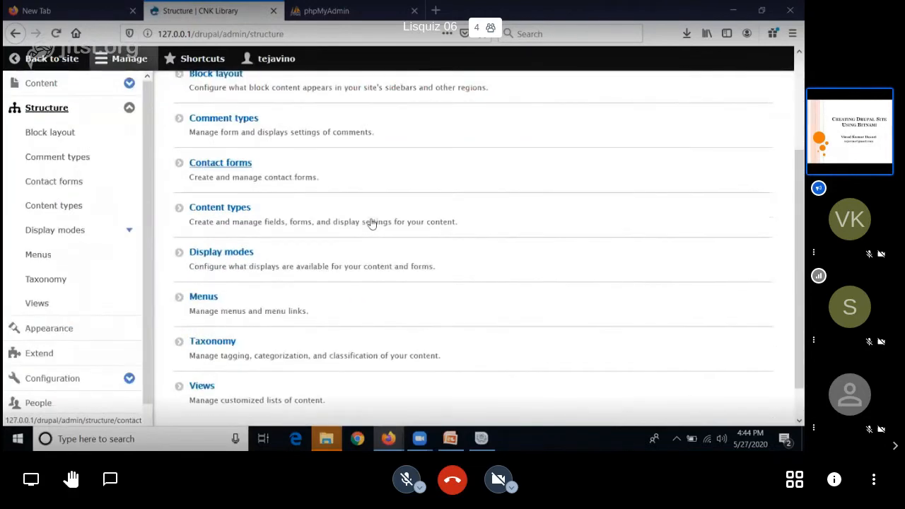
{"action": "left_click", "coordinate": [180, 259]}
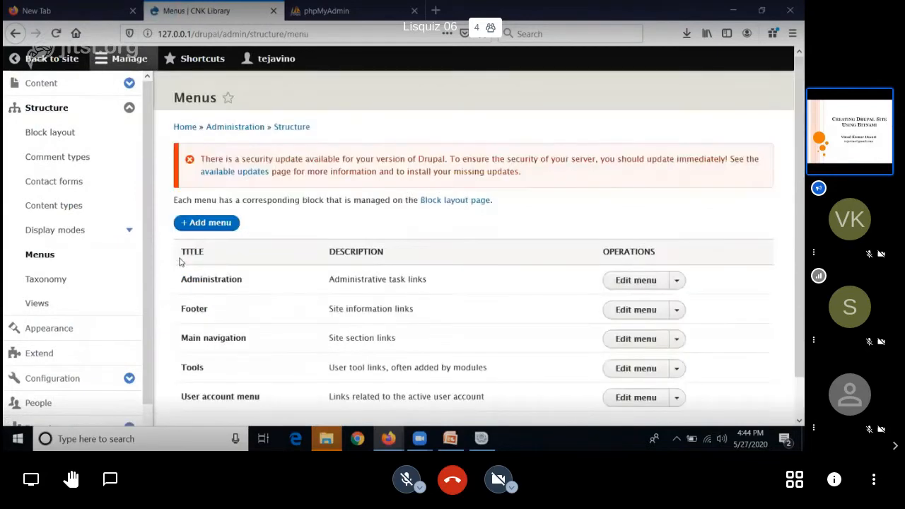
{"action": "scroll", "coordinate": [248, 310], "scroll_direction": "down", "scroll_amount": 1}
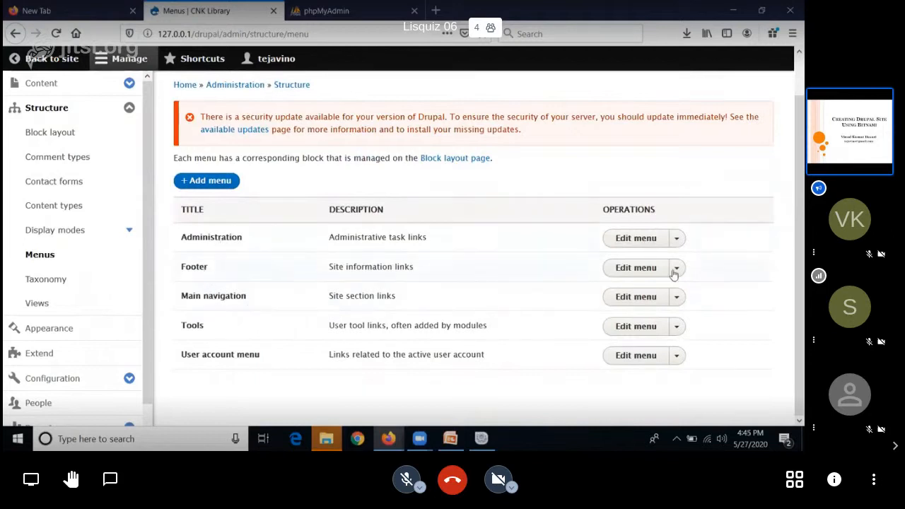
{"action": "left_click", "coordinate": [650, 275]}
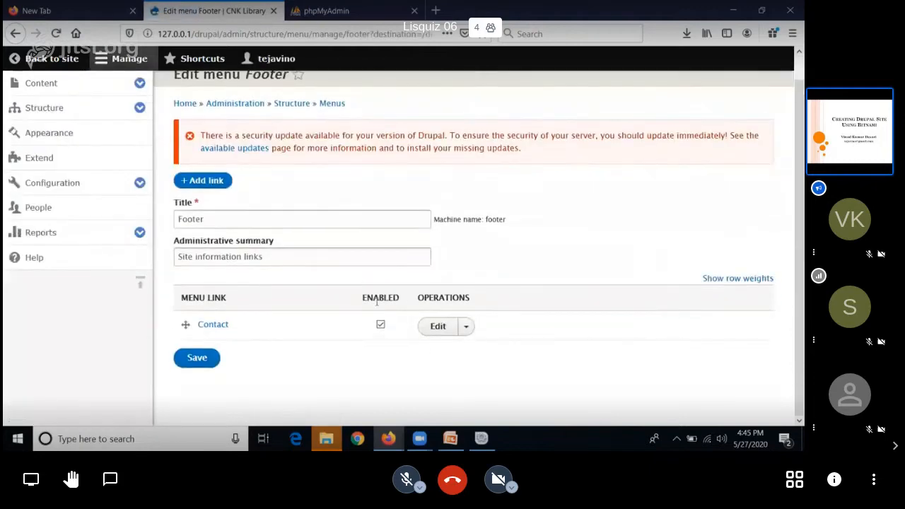
Step: Try changing the Footer menu's title to "Copyrighted"
{"action": "left_click", "coordinate": [377, 223]}
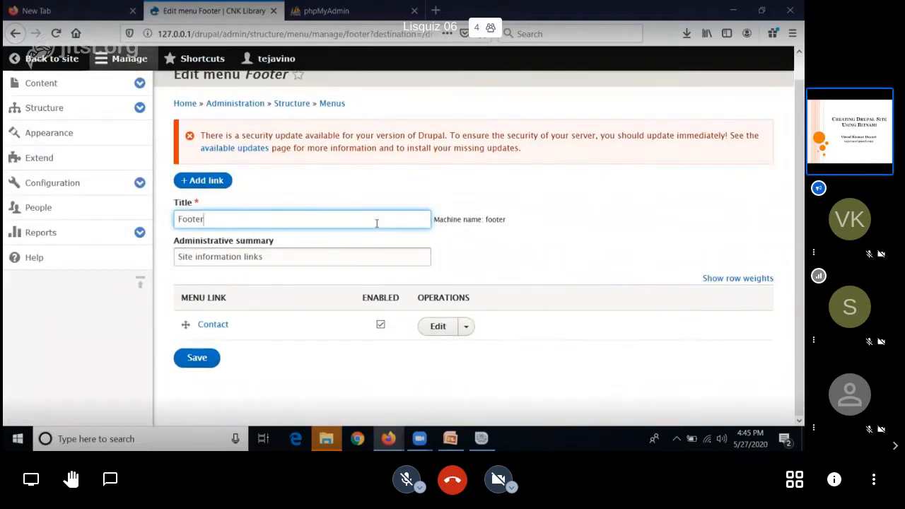
{"action": "key", "text": "BackSpace"}
{"action": "key", "text": "BackSpace"}
{"action": "key", "text": "BackSpace"}
{"action": "type", "text": "Copyrighted"}
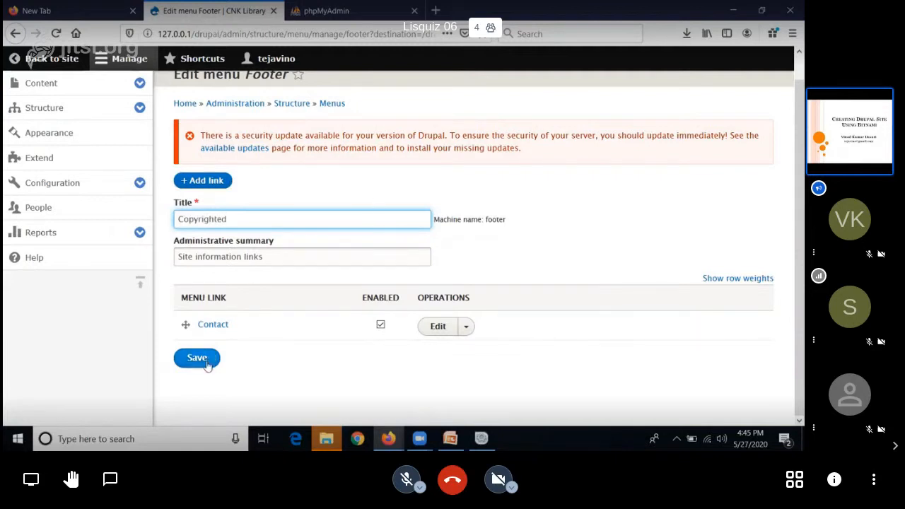
Step: Start a new link in the Footer menu and title it "Copyrigt by My Library"
{"action": "left_click", "coordinate": [203, 181]}
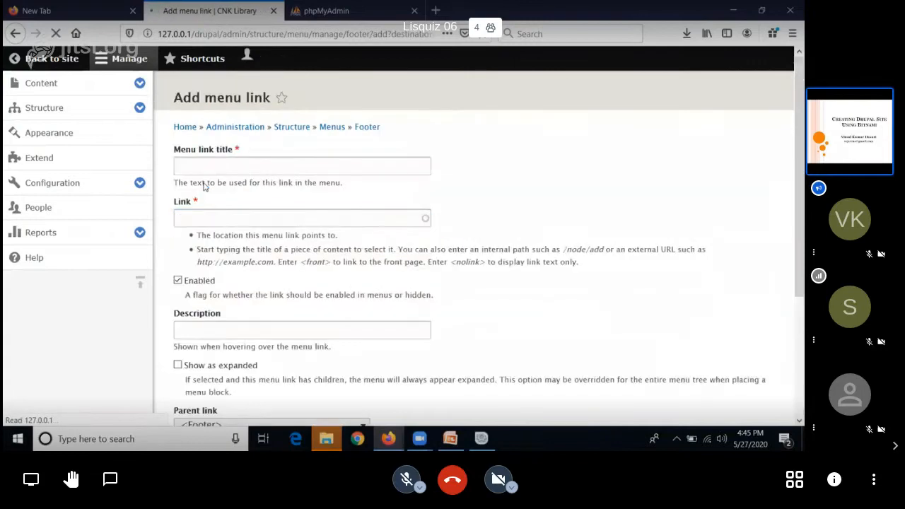
{"action": "left_click", "coordinate": [230, 210]}
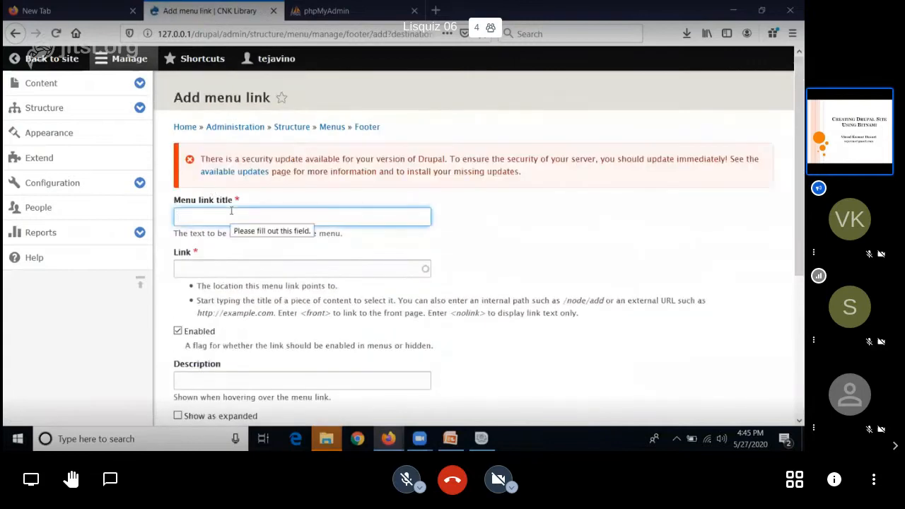
{"action": "type", "text": "Copyrigt by"}
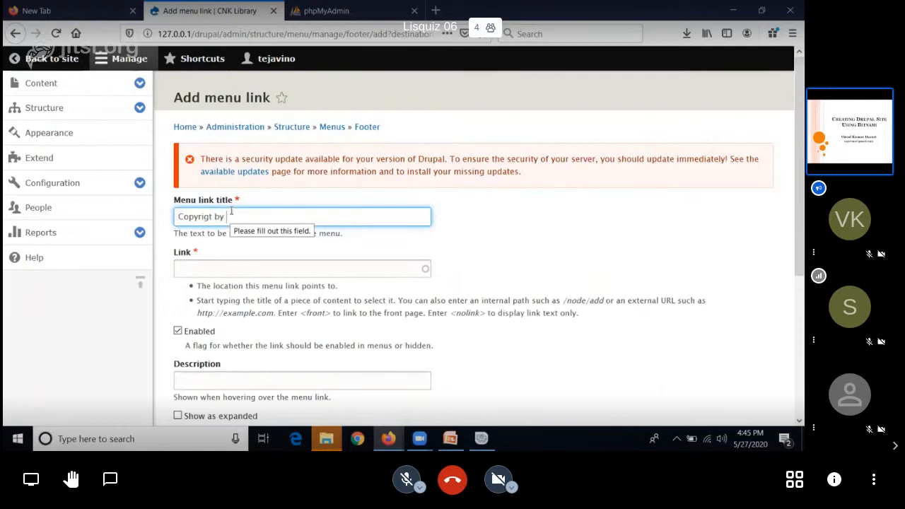
{"action": "type", "text": " My Library"}
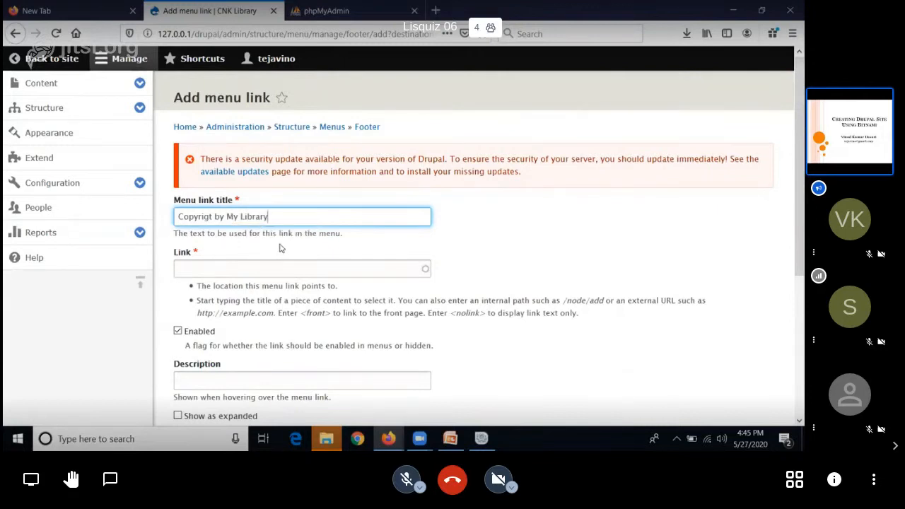
Step: Point the footer link to /2, set its weight to 3 and save it
{"action": "left_click", "coordinate": [354, 270]}
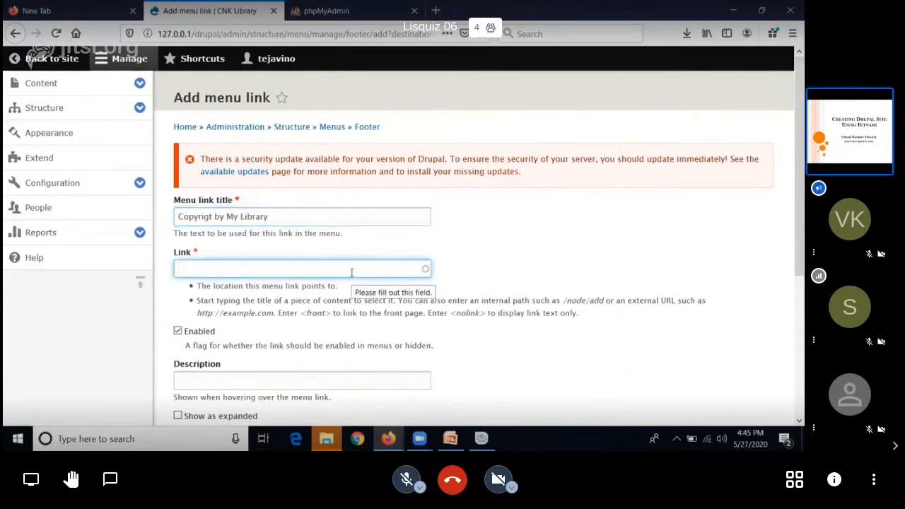
{"action": "type", "text": "/2"}
{"action": "left_click", "coordinate": [565, 245]}
{"action": "scroll", "coordinate": [565, 245], "scroll_direction": "down", "scroll_amount": 2}
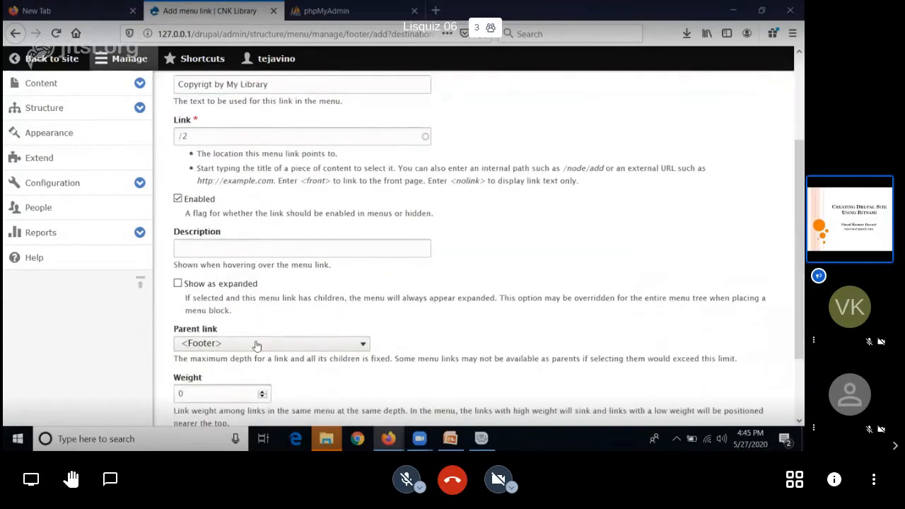
{"action": "scroll", "coordinate": [475, 292], "scroll_direction": "down", "scroll_amount": 1}
{"action": "double_click", "coordinate": [197, 329]}
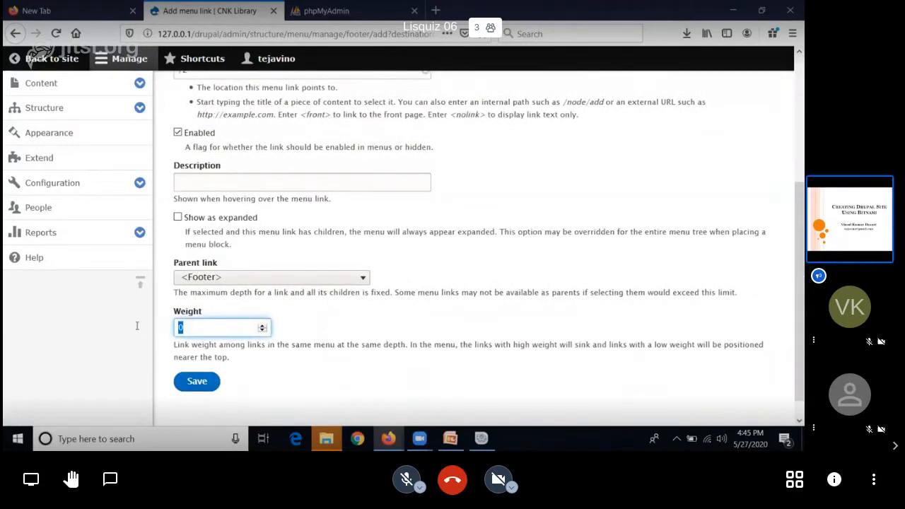
{"action": "type", "text": "3"}
{"action": "left_click", "coordinate": [197, 382]}
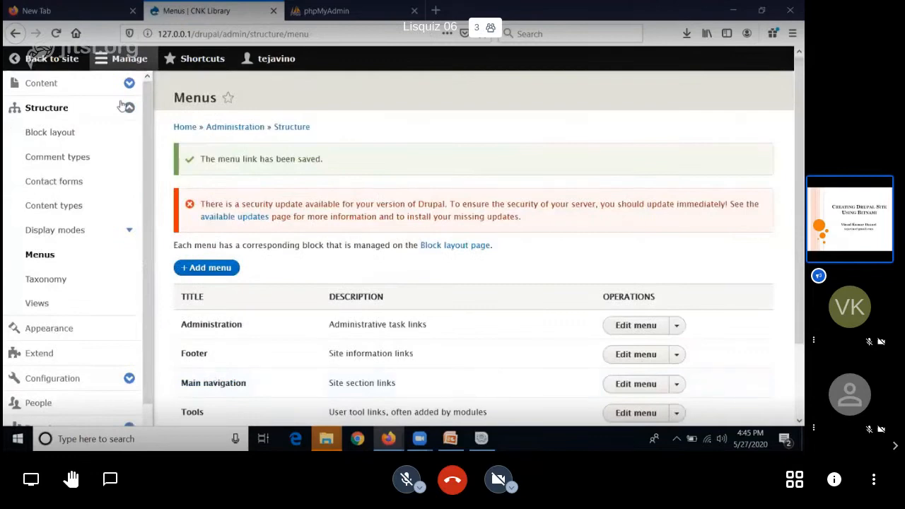
Step: Return to the site's home page and check its footer for the new copyright link
{"action": "left_click", "coordinate": [49, 60]}
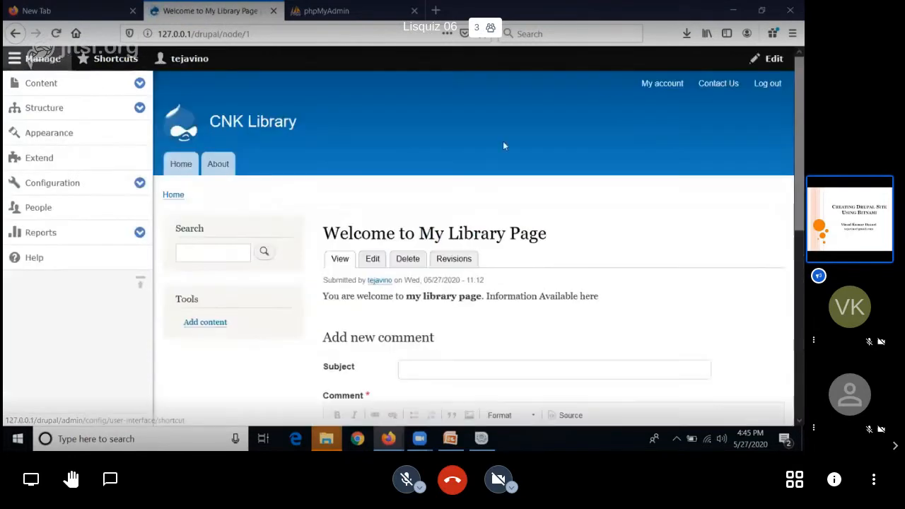
{"action": "left_click", "coordinate": [183, 159]}
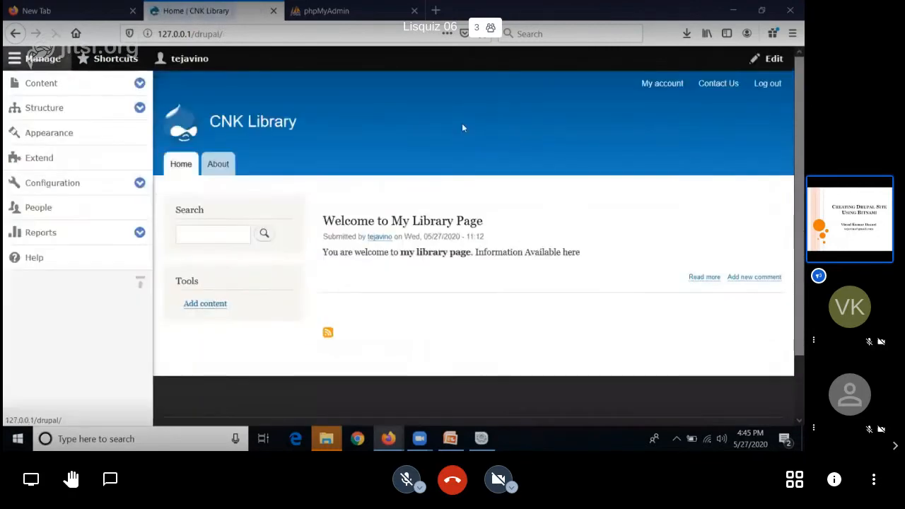
{"action": "scroll", "coordinate": [590, 104], "scroll_direction": "down", "scroll_amount": 2}
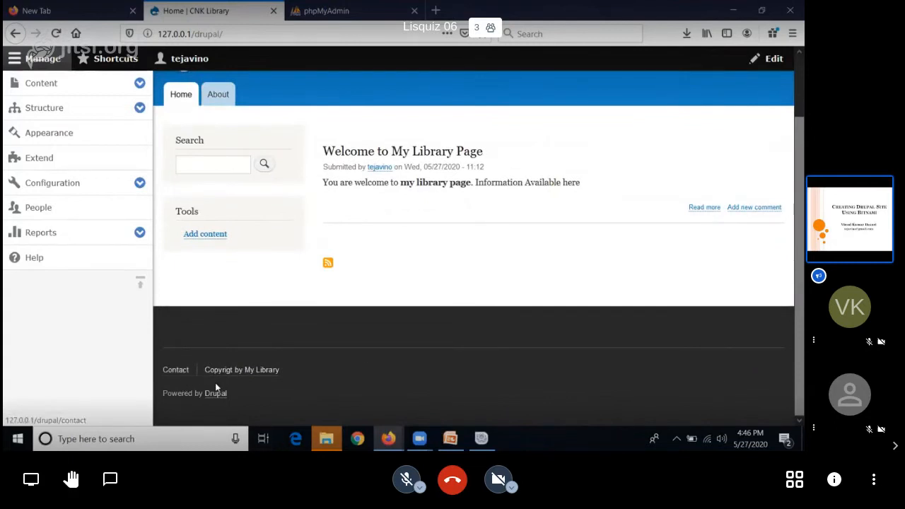
{"action": "scroll", "coordinate": [215, 382], "scroll_direction": "up", "scroll_amount": 2}
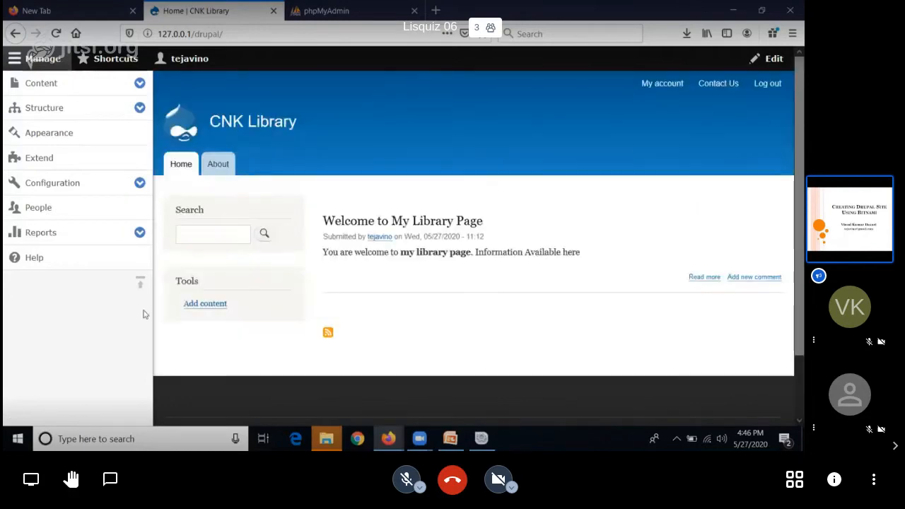
Step: Look over the options on the site's Structure administration page
{"action": "left_click", "coordinate": [83, 113]}
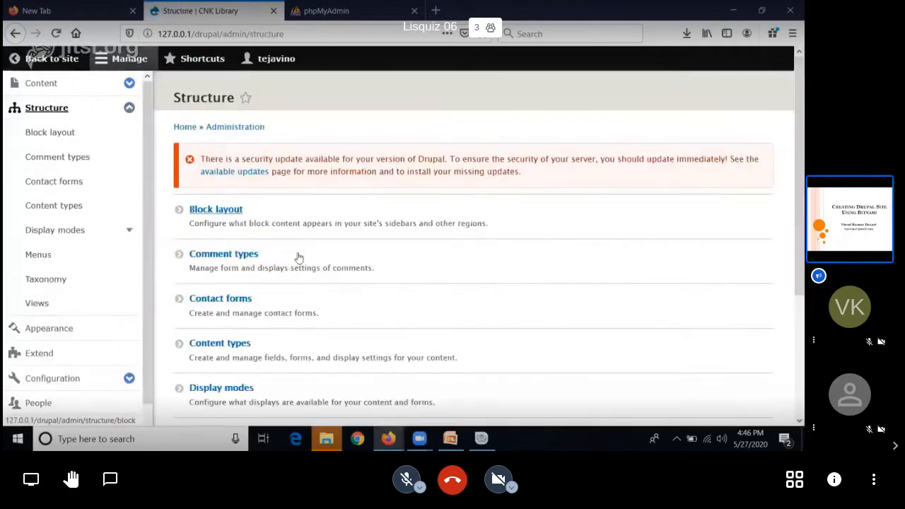
{"action": "scroll", "coordinate": [298, 254], "scroll_direction": "down", "scroll_amount": 5}
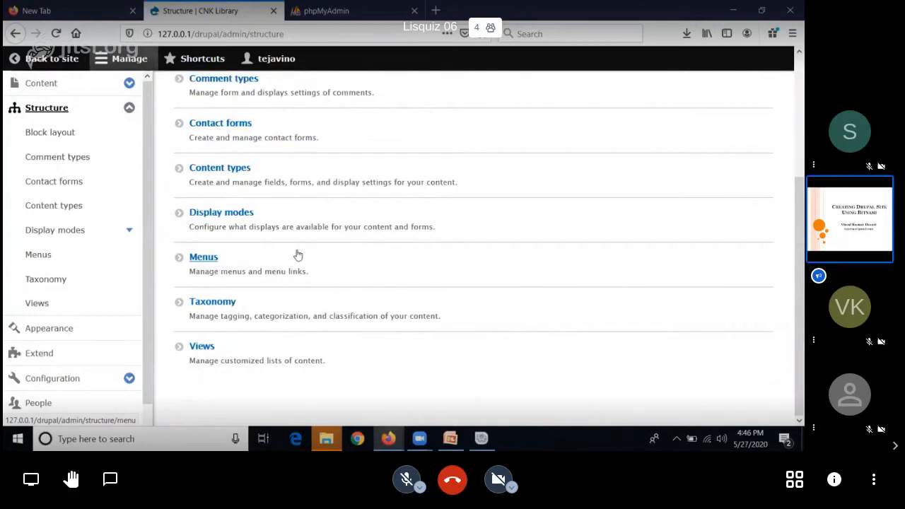
{"action": "scroll", "coordinate": [298, 254], "scroll_direction": "up", "scroll_amount": 3}
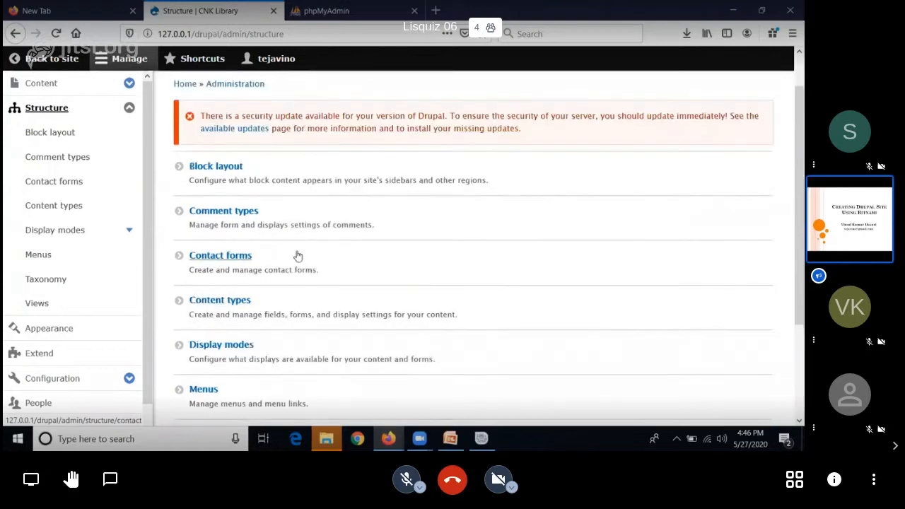
{"action": "left_click", "coordinate": [77, 113]}
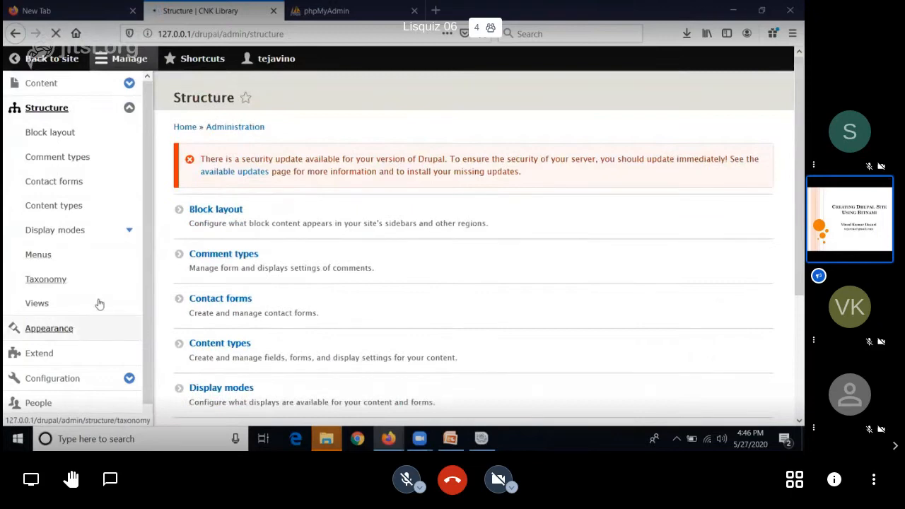
Step: Review the installed and uninstalled themes on the site's Appearance page
{"action": "left_click", "coordinate": [61, 330]}
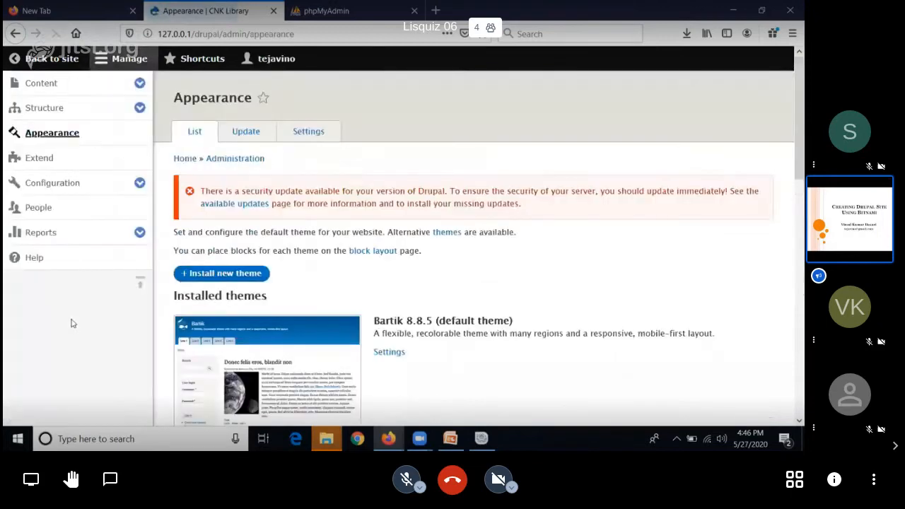
{"action": "scroll", "coordinate": [429, 264], "scroll_direction": "down", "scroll_amount": 2}
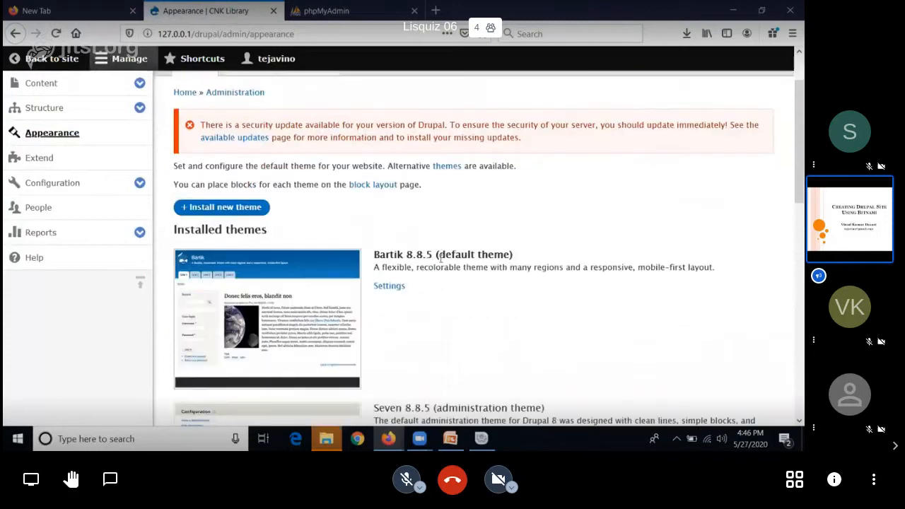
{"action": "scroll", "coordinate": [441, 259], "scroll_direction": "down", "scroll_amount": 2}
{"action": "scroll", "coordinate": [440, 259], "scroll_direction": "up", "scroll_amount": 4}
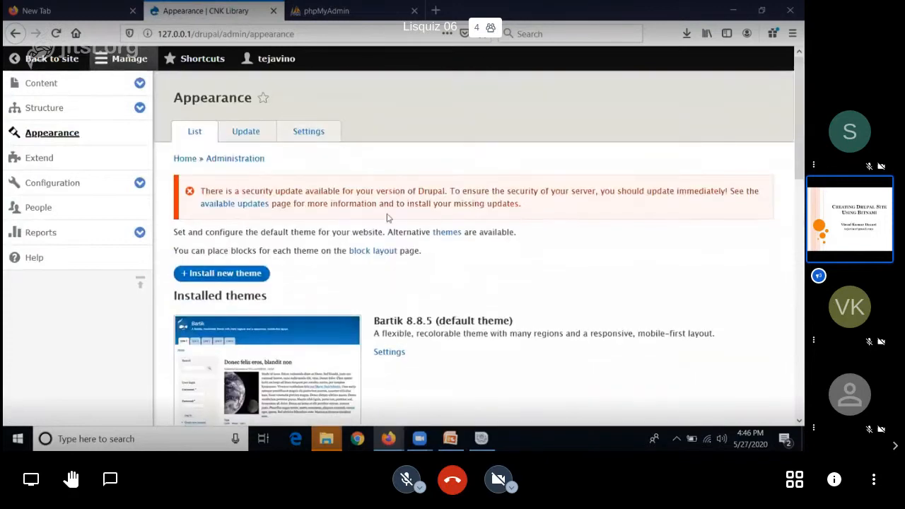
{"action": "scroll", "coordinate": [458, 244], "scroll_direction": "down", "scroll_amount": 9}
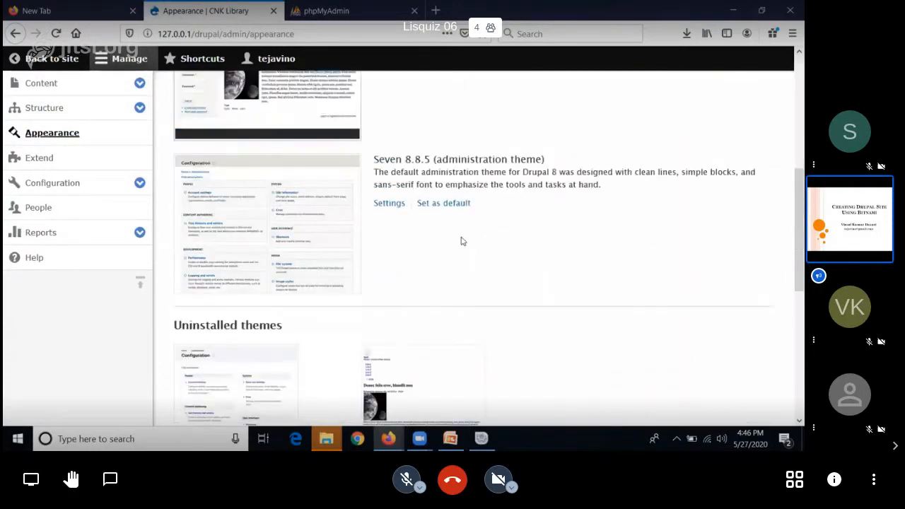
{"action": "scroll", "coordinate": [461, 239], "scroll_direction": "up", "scroll_amount": 4}
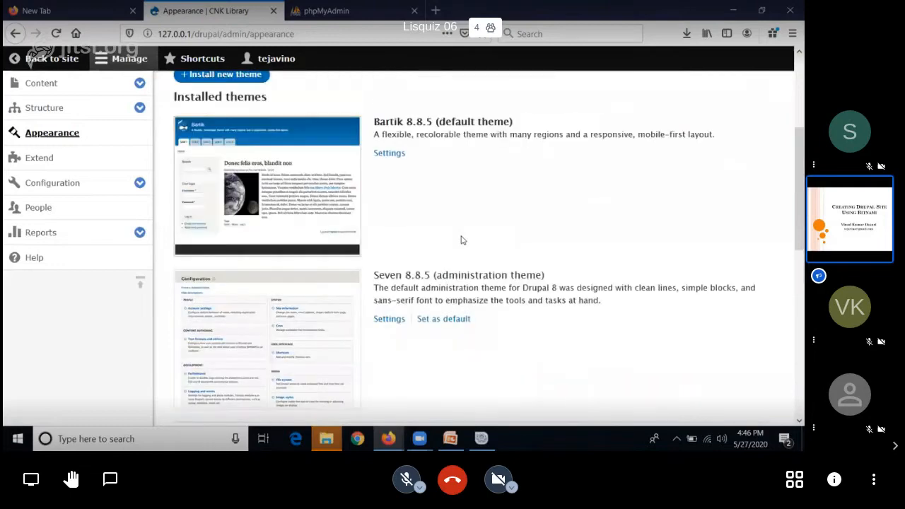
{"action": "scroll", "coordinate": [461, 241], "scroll_direction": "up", "scroll_amount": 4}
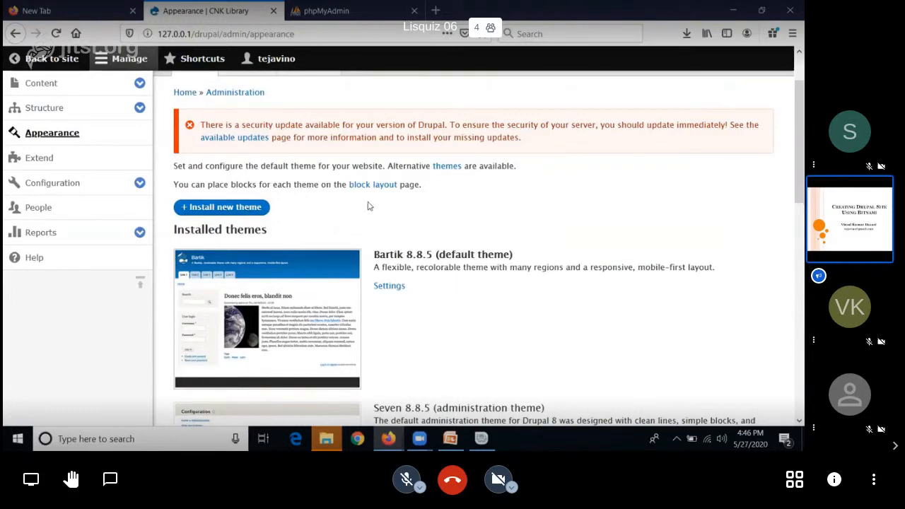
Step: Open the Bartik theme's settings and change the top header background color to green #058e16
{"action": "left_click", "coordinate": [395, 289]}
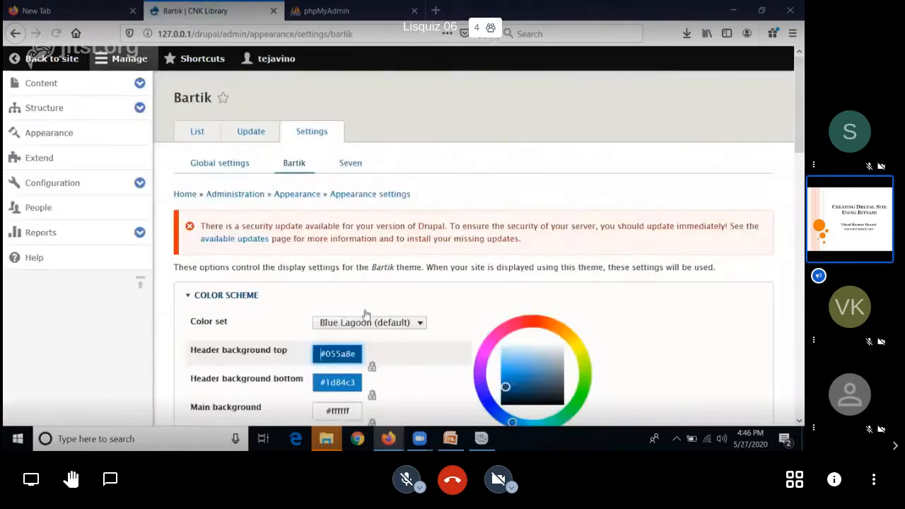
{"action": "scroll", "coordinate": [442, 350], "scroll_direction": "down", "scroll_amount": 3}
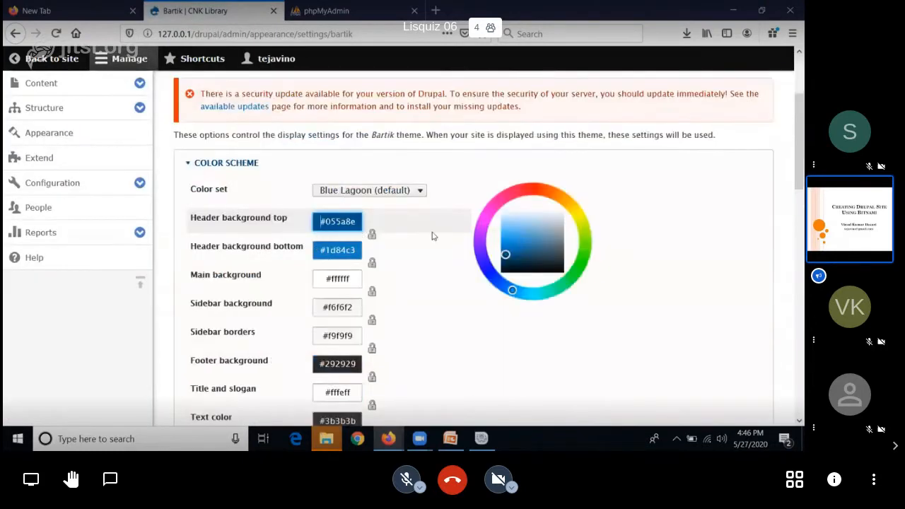
{"action": "left_click", "coordinate": [515, 192]}
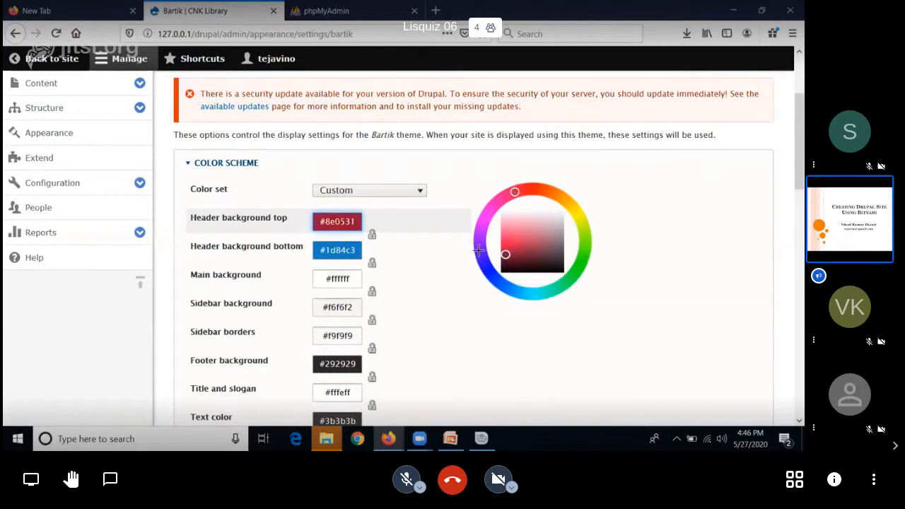
{"action": "left_click", "coordinate": [573, 274]}
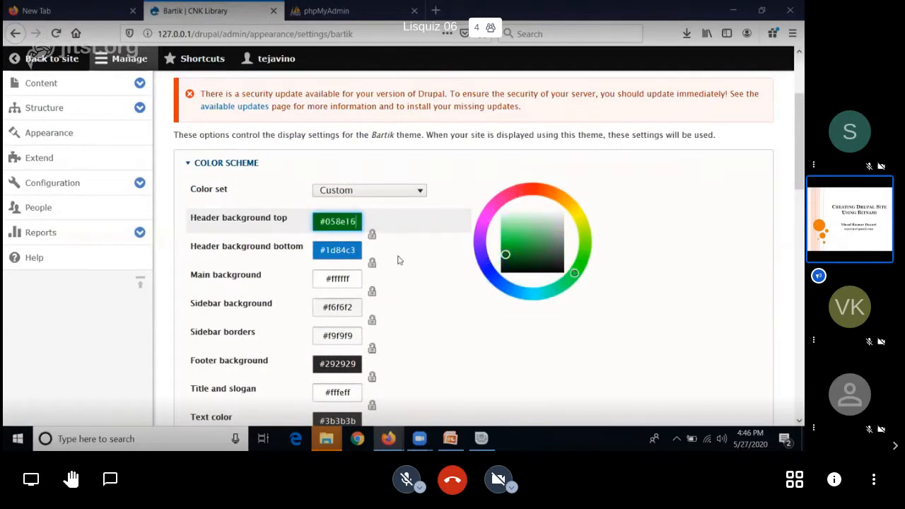
Step: Change Bartik's bottom header background to a deeper blue, check the preview and save the theme configuration
{"action": "left_click", "coordinate": [343, 256]}
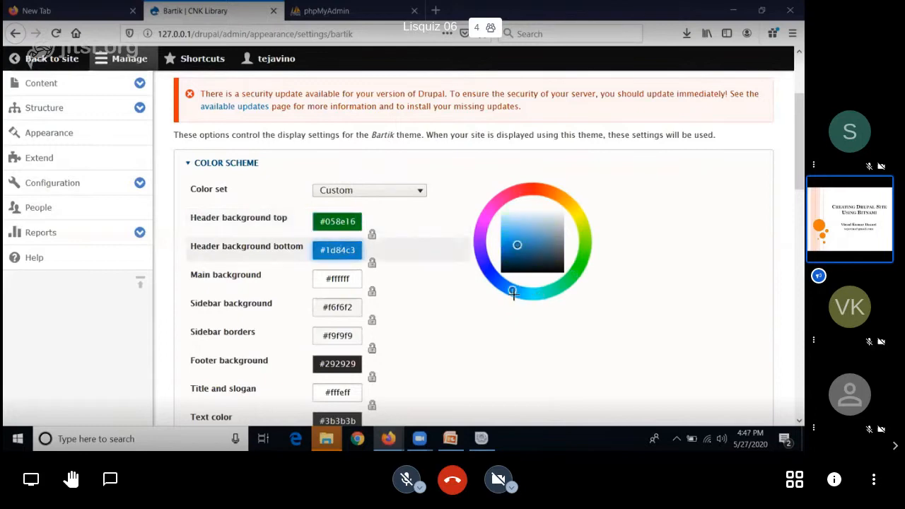
{"action": "scroll", "coordinate": [454, 344], "scroll_direction": "down", "scroll_amount": 5}
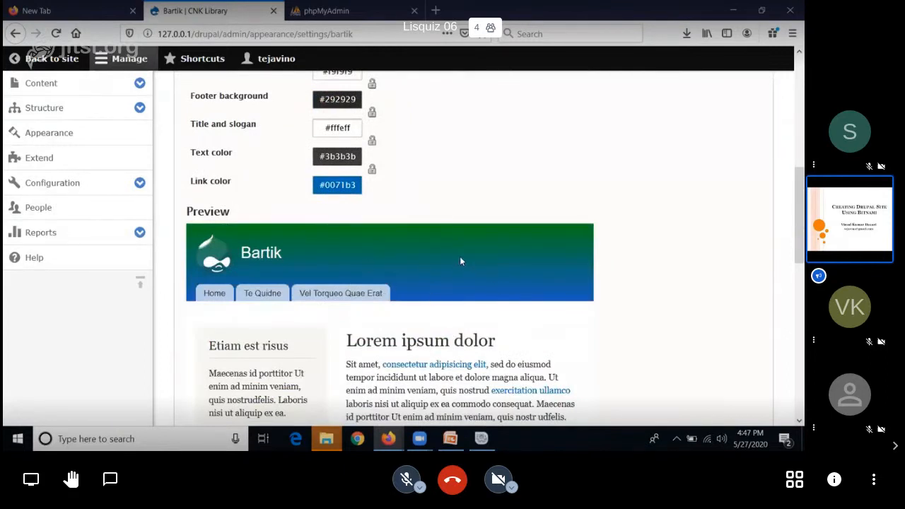
{"action": "scroll", "coordinate": [472, 291], "scroll_direction": "up", "scroll_amount": 5}
{"action": "scroll", "coordinate": [479, 298], "scroll_direction": "down", "scroll_amount": 7}
{"action": "scroll", "coordinate": [479, 302], "scroll_direction": "down", "scroll_amount": 7}
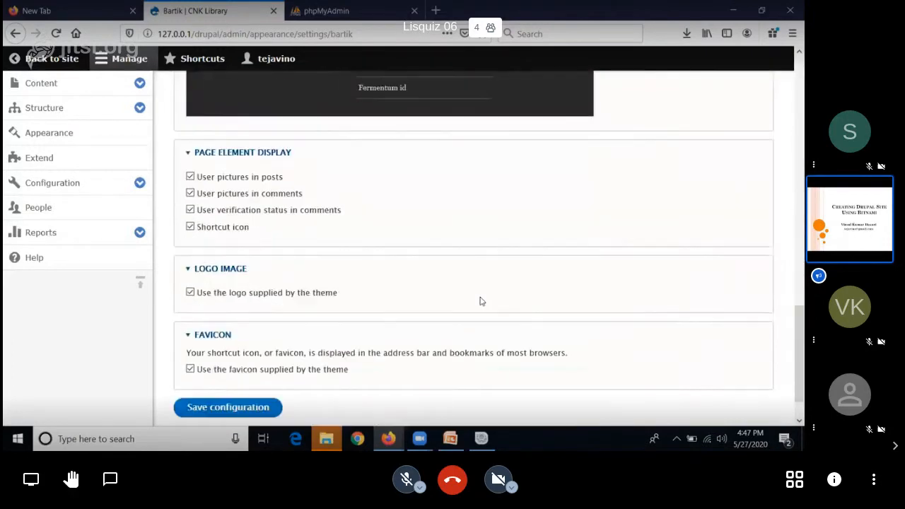
{"action": "left_click", "coordinate": [266, 363]}
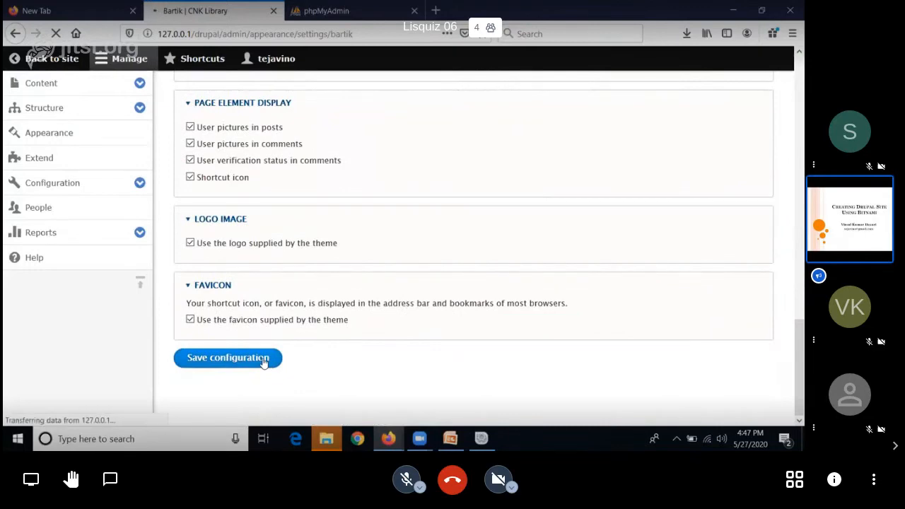
Step: Check the recolored header on the home page, and examine the About page and its web address
{"action": "left_click", "coordinate": [56, 63]}
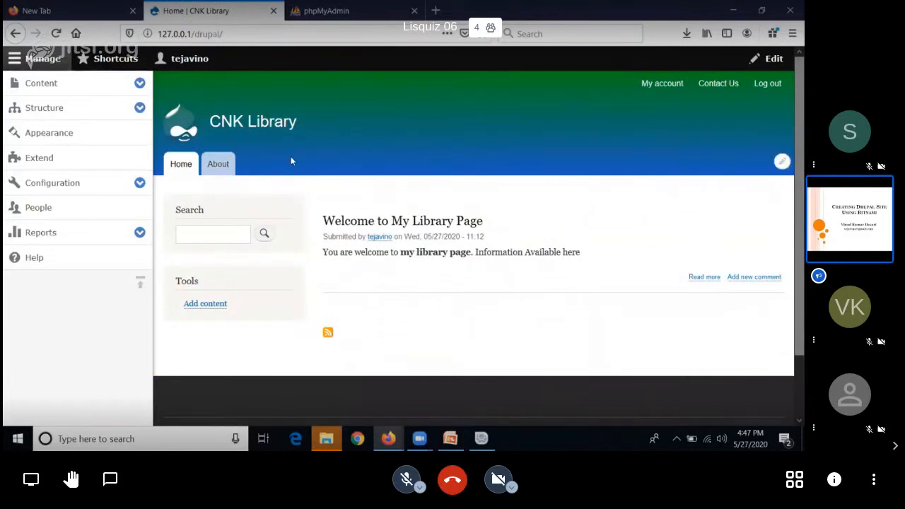
{"action": "left_click", "coordinate": [213, 174]}
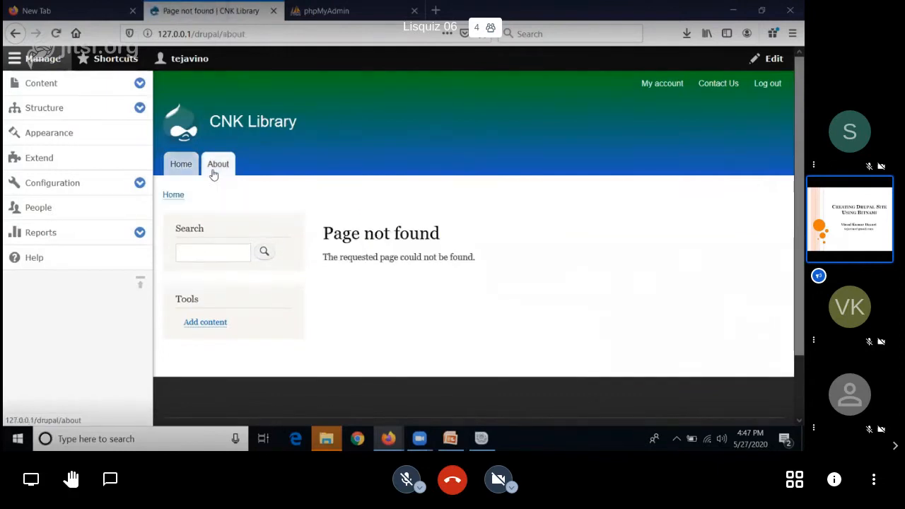
{"action": "left_click_drag", "start_coordinate": [245, 33], "coordinate": [222, 33]}
{"action": "left_click", "coordinate": [226, 34]}
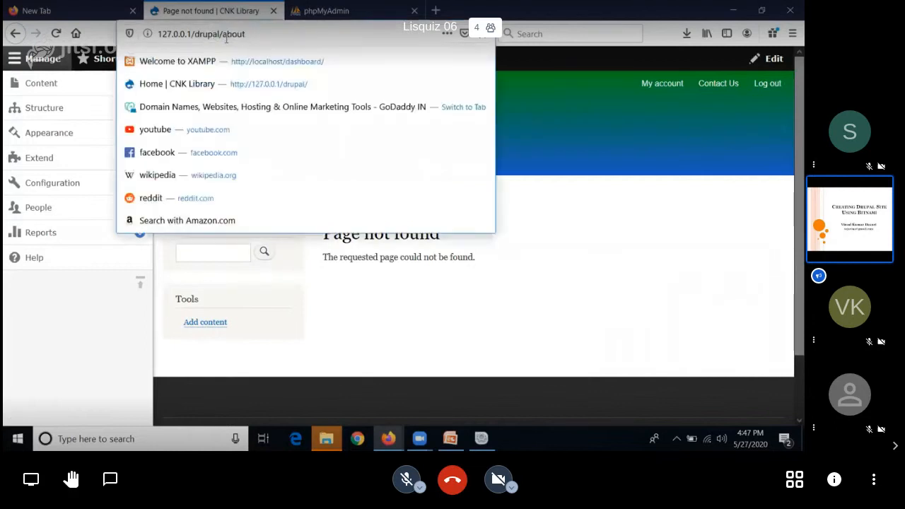
{"action": "left_click", "coordinate": [584, 104]}
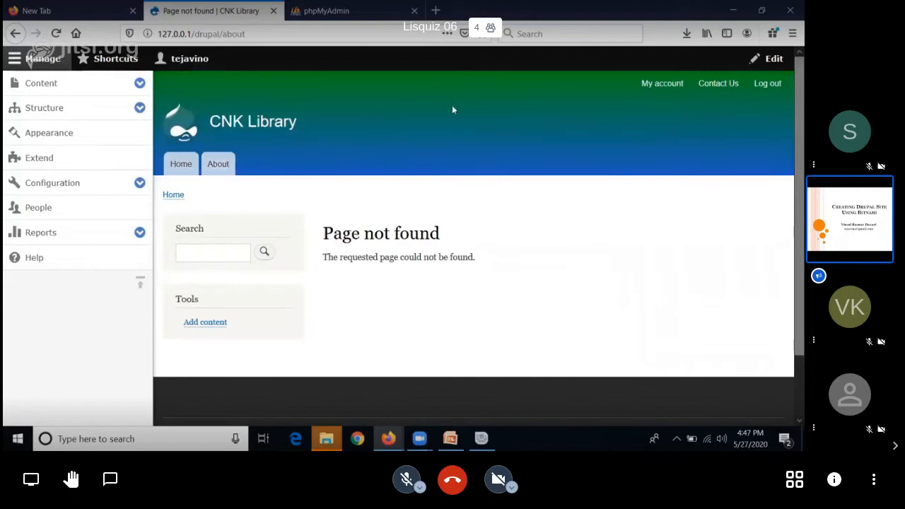
{"action": "left_click", "coordinate": [256, 34]}
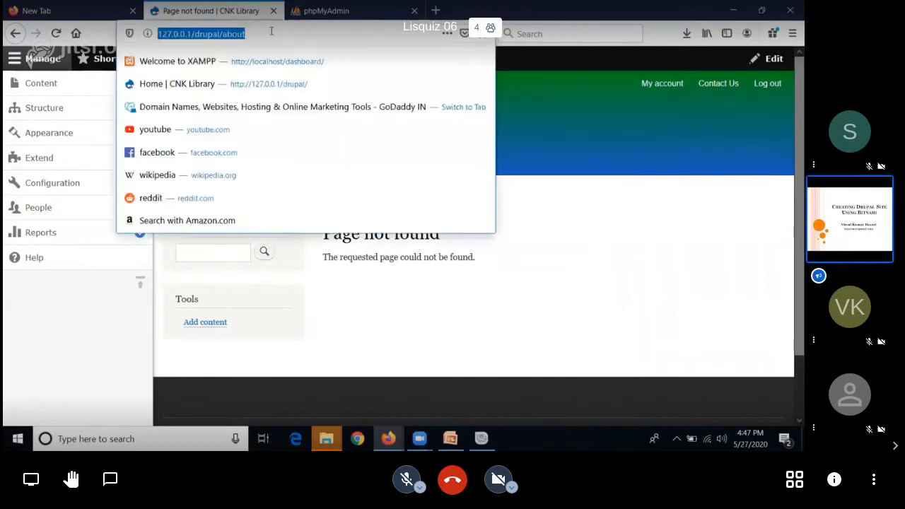
Step: Open the site's Contact Us page and examine the /contact part of its web address
{"action": "left_click", "coordinate": [580, 112]}
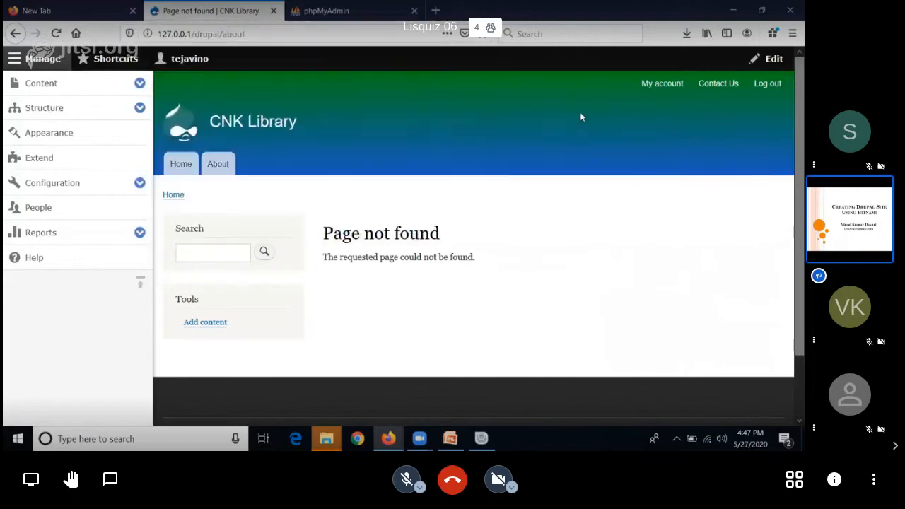
{"action": "left_click", "coordinate": [713, 85]}
{"action": "left_click", "coordinate": [253, 34]}
{"action": "left_click_drag", "start_coordinate": [253, 34], "coordinate": [222, 30]}
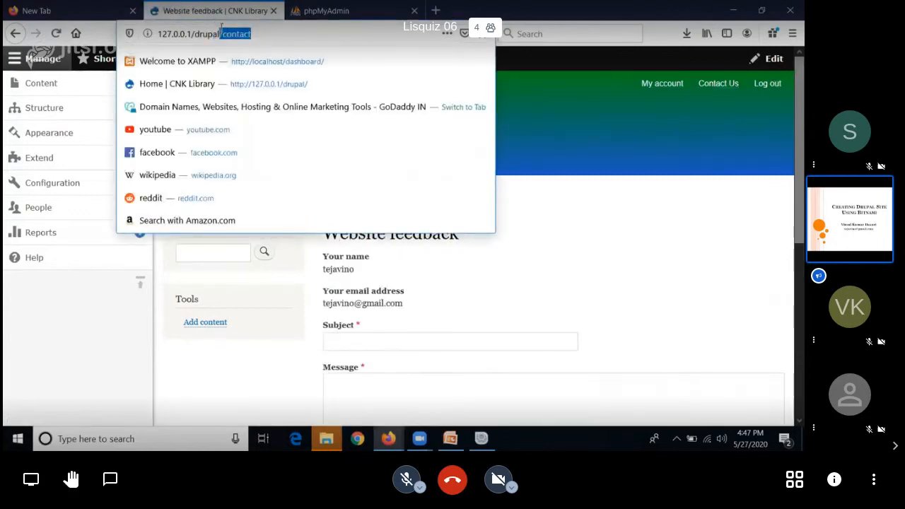
{"action": "left_click", "coordinate": [579, 103]}
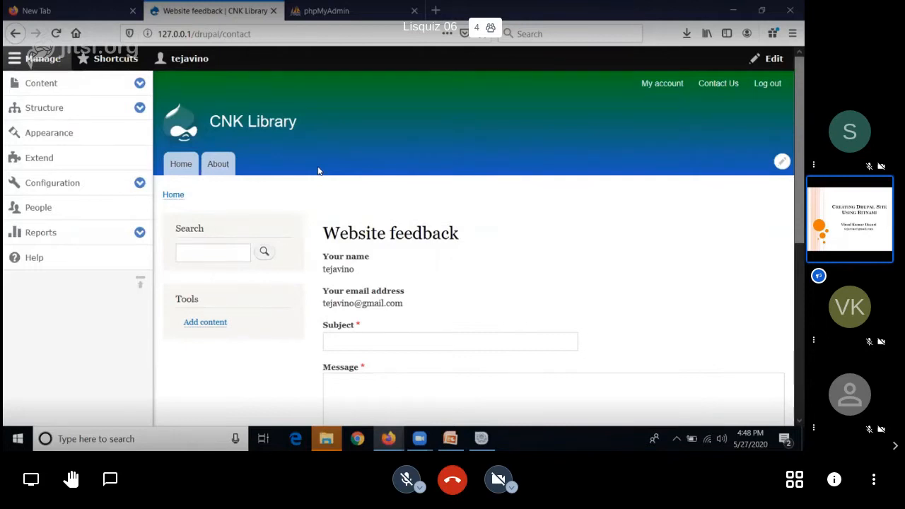
Step: Review the Extend page, then the people account settings for contact, anonymous users, administrator role, registration, cancellation and notification emails
{"action": "left_click", "coordinate": [39, 157]}
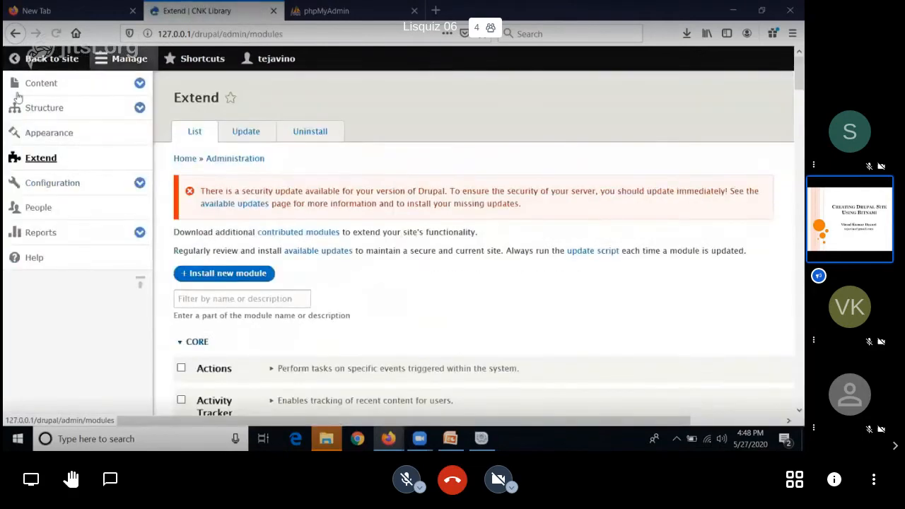
{"action": "left_click", "coordinate": [140, 184]}
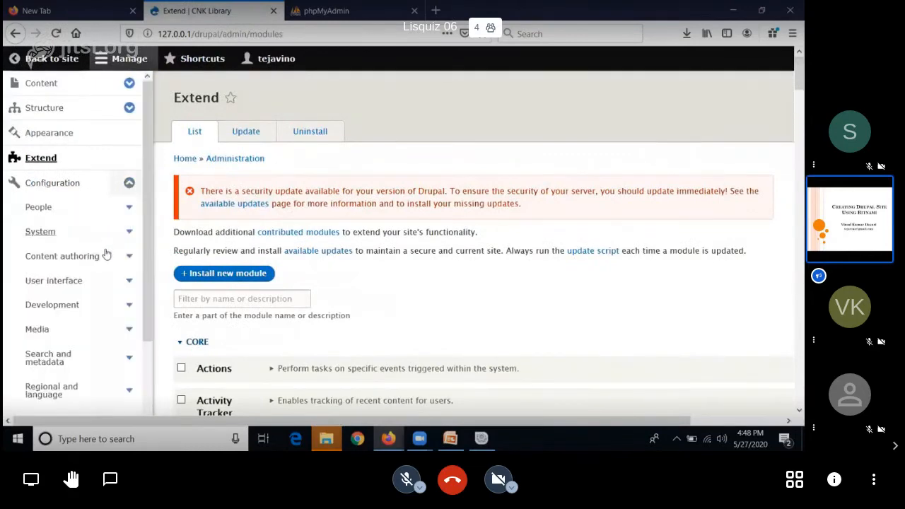
{"action": "left_click", "coordinate": [128, 207]}
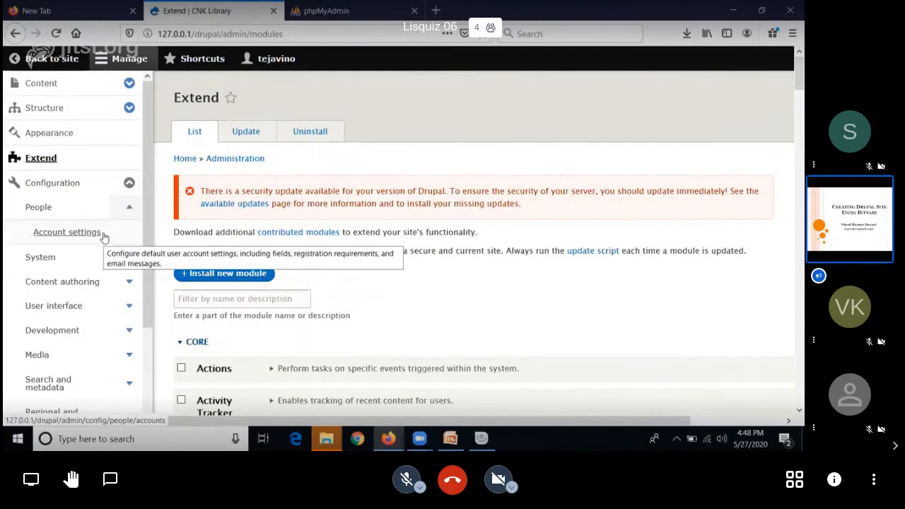
{"action": "left_click", "coordinate": [103, 233]}
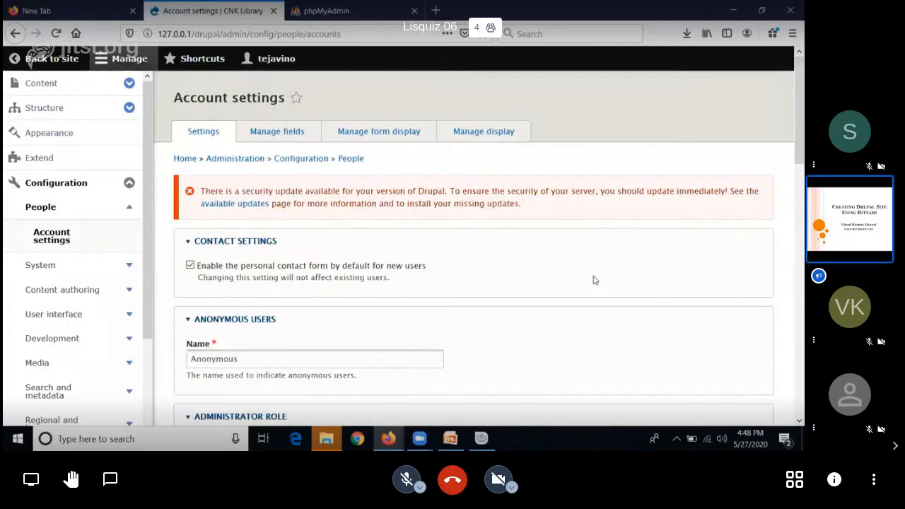
{"action": "scroll", "coordinate": [594, 280], "scroll_direction": "down", "scroll_amount": 4}
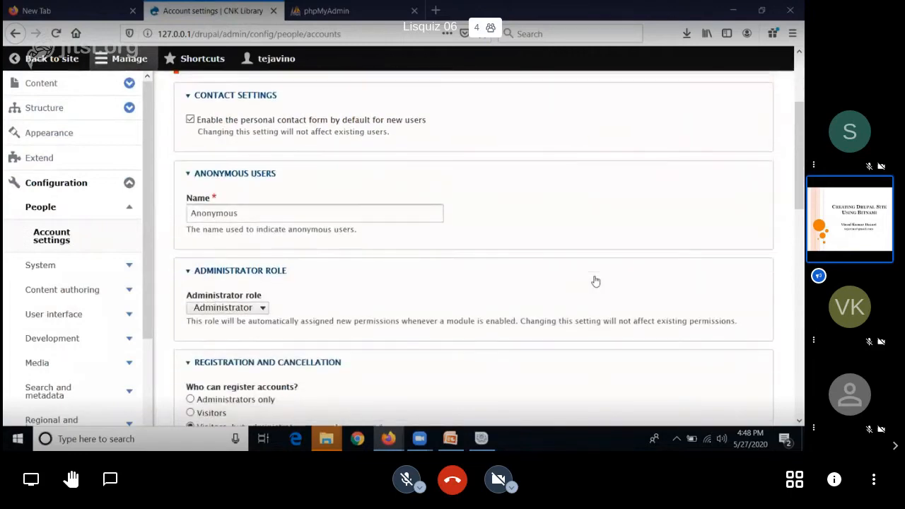
{"action": "scroll", "coordinate": [594, 280], "scroll_direction": "down", "scroll_amount": 2}
{"action": "scroll", "coordinate": [595, 278], "scroll_direction": "down", "scroll_amount": 2}
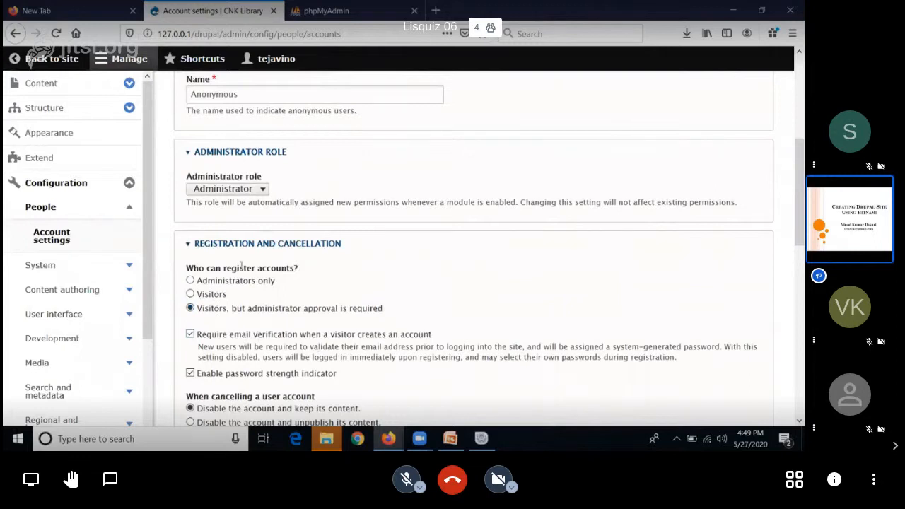
{"action": "scroll", "coordinate": [254, 297], "scroll_direction": "down", "scroll_amount": 2}
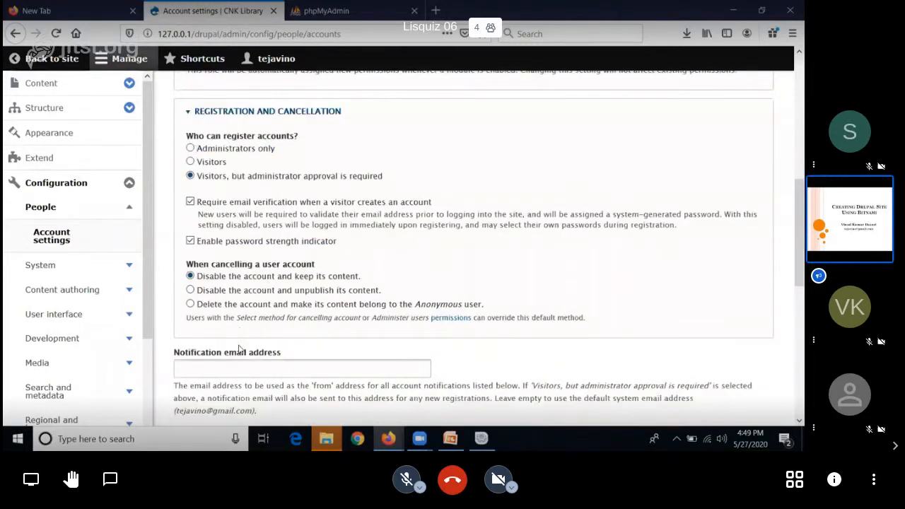
{"action": "scroll", "coordinate": [271, 208], "scroll_direction": "down", "scroll_amount": 2}
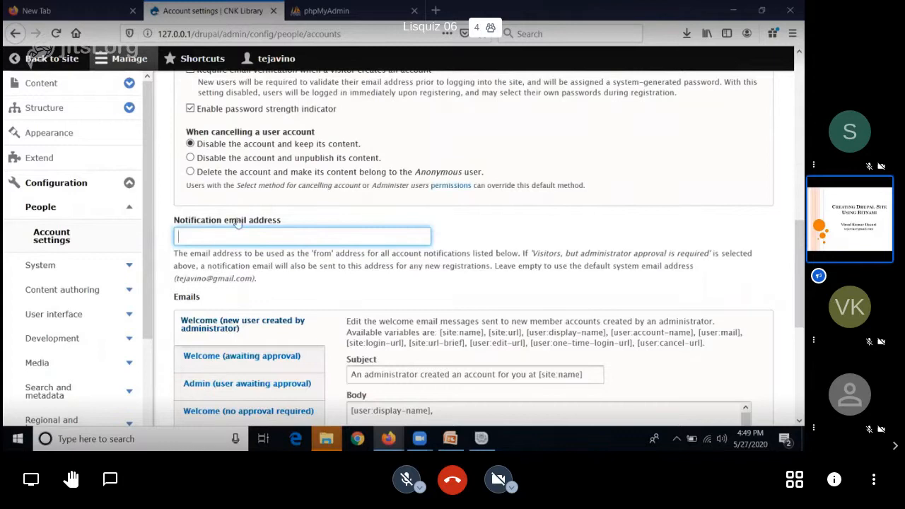
{"action": "scroll", "coordinate": [300, 233], "scroll_direction": "down", "scroll_amount": 1}
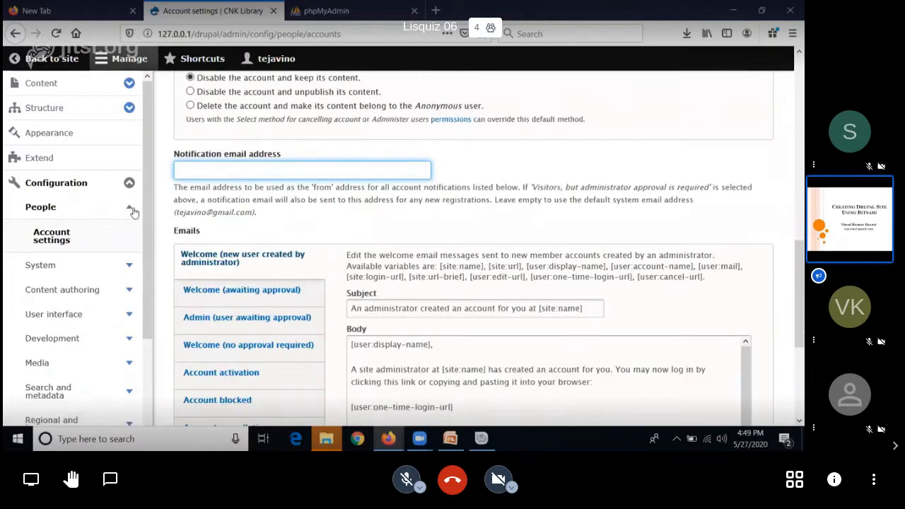
{"action": "scroll", "coordinate": [108, 316], "scroll_direction": "down", "scroll_amount": 3}
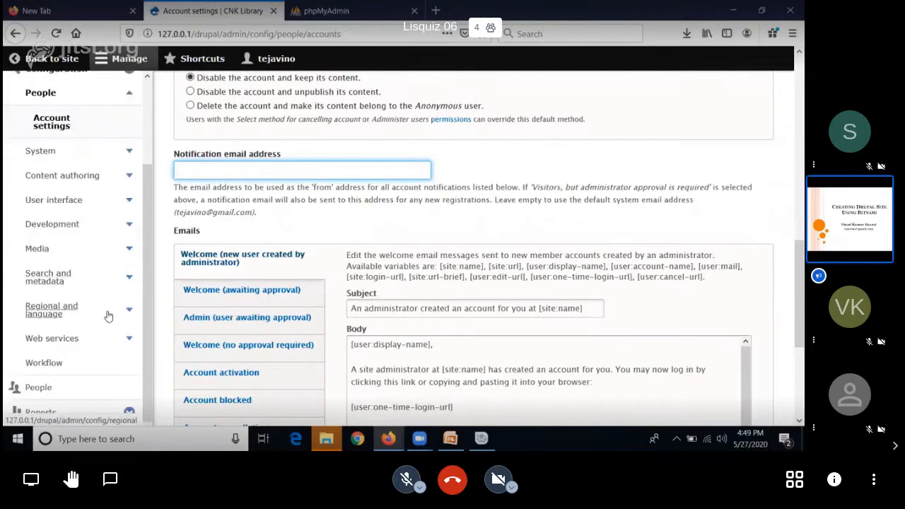
{"action": "scroll", "coordinate": [115, 235], "scroll_direction": "up", "scroll_amount": 3}
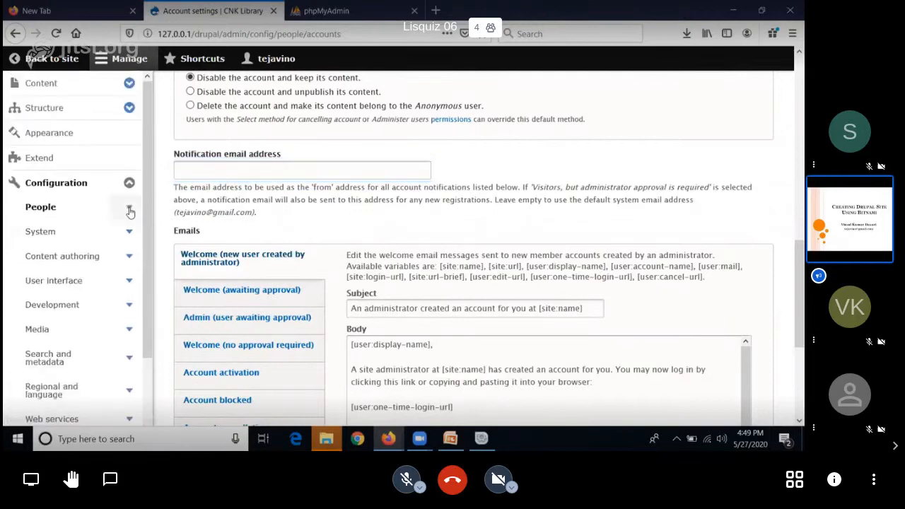
{"action": "left_click", "coordinate": [130, 184]}
Step: Start adding a new user from the People page, filling in the email address and the username User1
{"action": "left_click", "coordinate": [117, 220]}
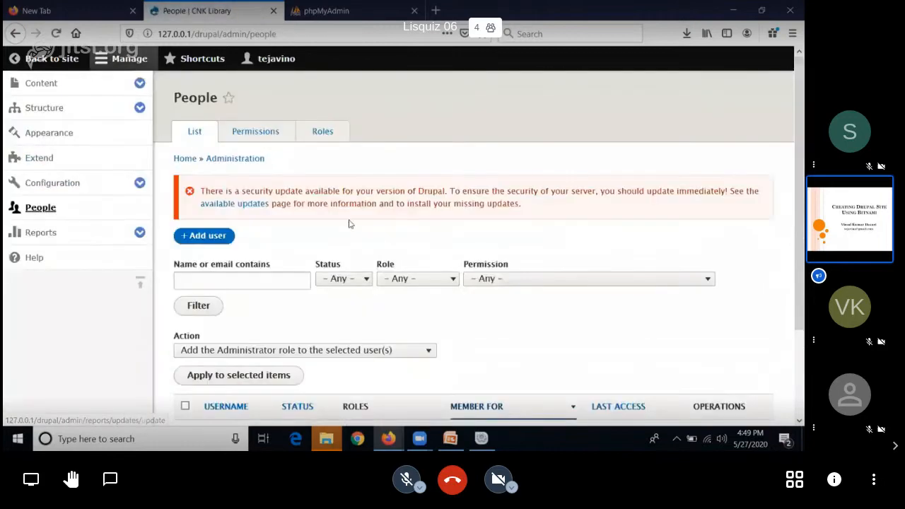
{"action": "scroll", "coordinate": [394, 198], "scroll_direction": "down", "scroll_amount": 3}
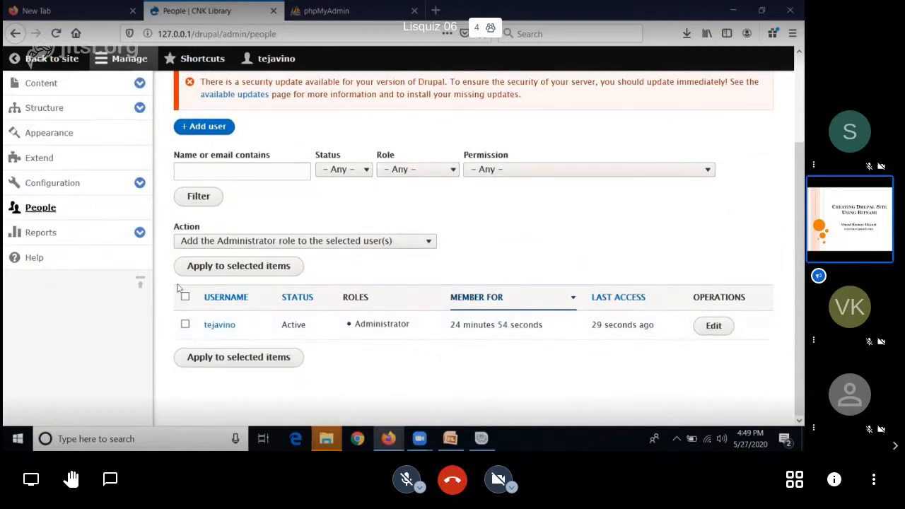
{"action": "left_click", "coordinate": [222, 130]}
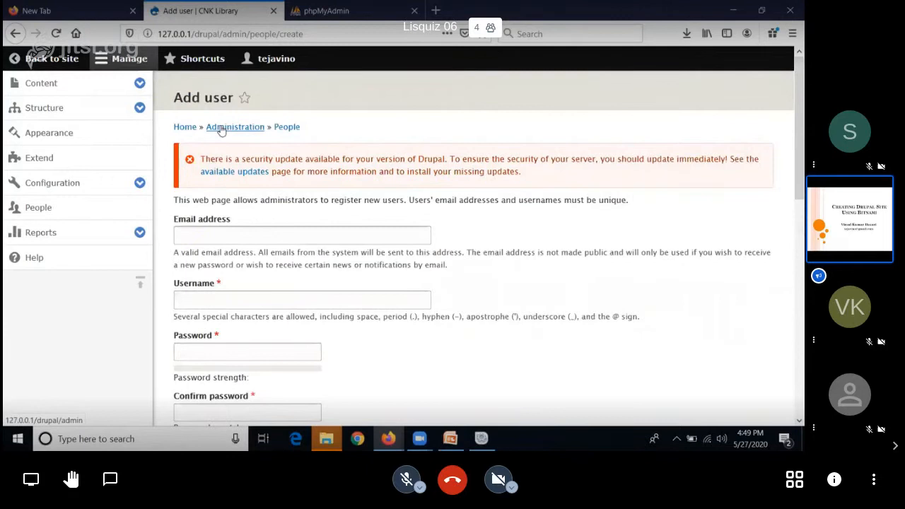
{"action": "left_click", "coordinate": [252, 239]}
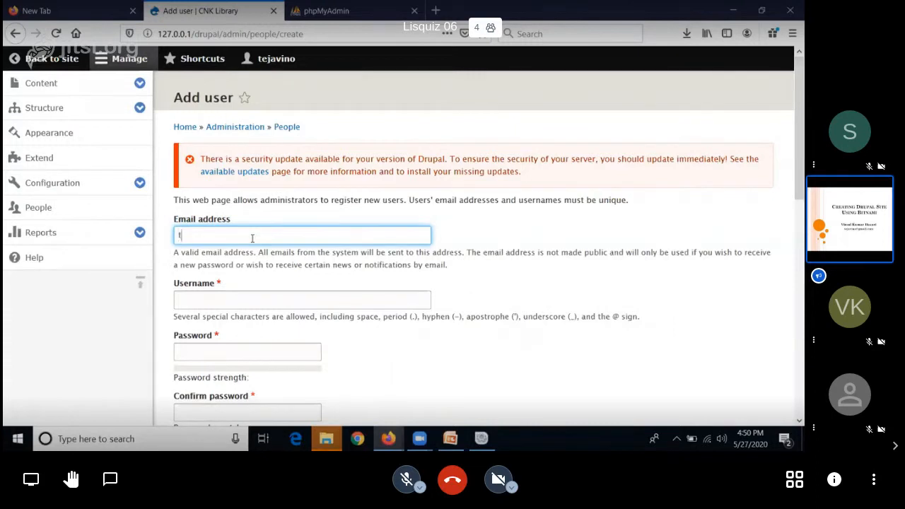
{"action": "type", "text": "e"}
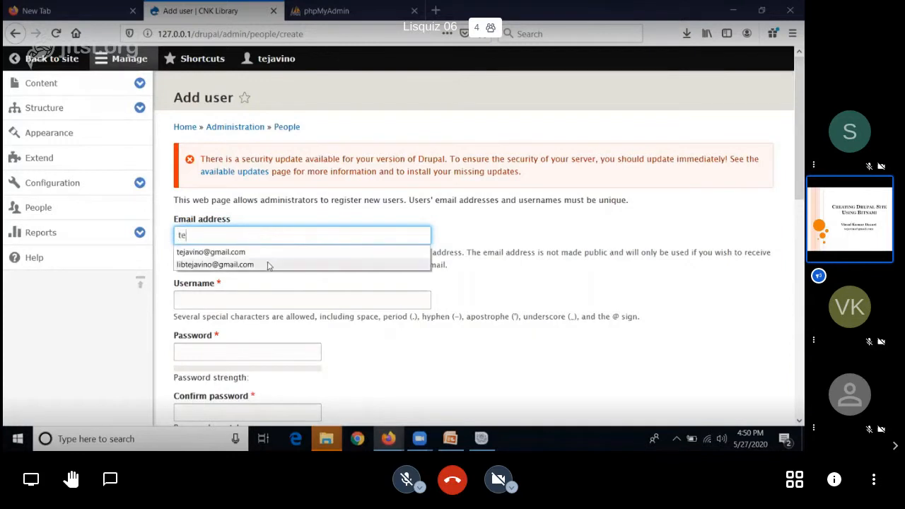
{"action": "left_click", "coordinate": [268, 264]}
{"action": "left_click", "coordinate": [237, 294]}
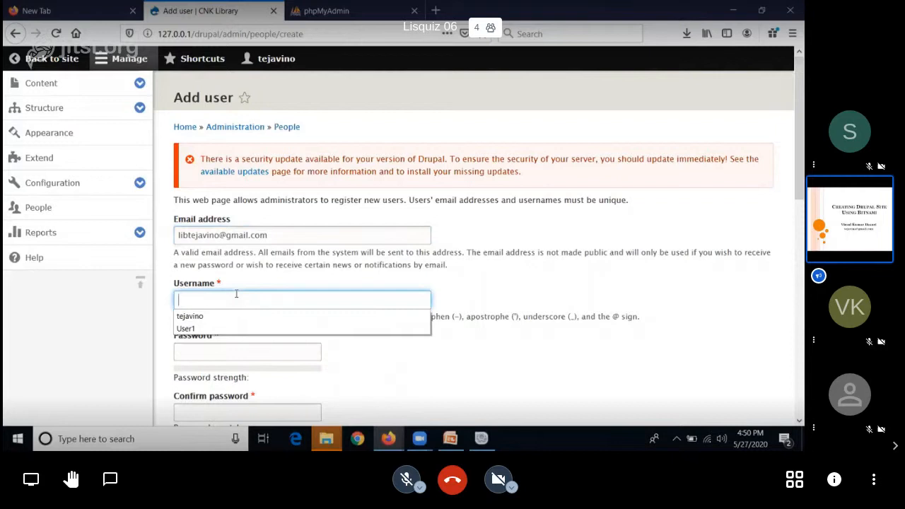
{"action": "left_click", "coordinate": [251, 328]}
Step: Enter the new user's account password and repeat it in the confirmation field
{"action": "left_click", "coordinate": [194, 355]}
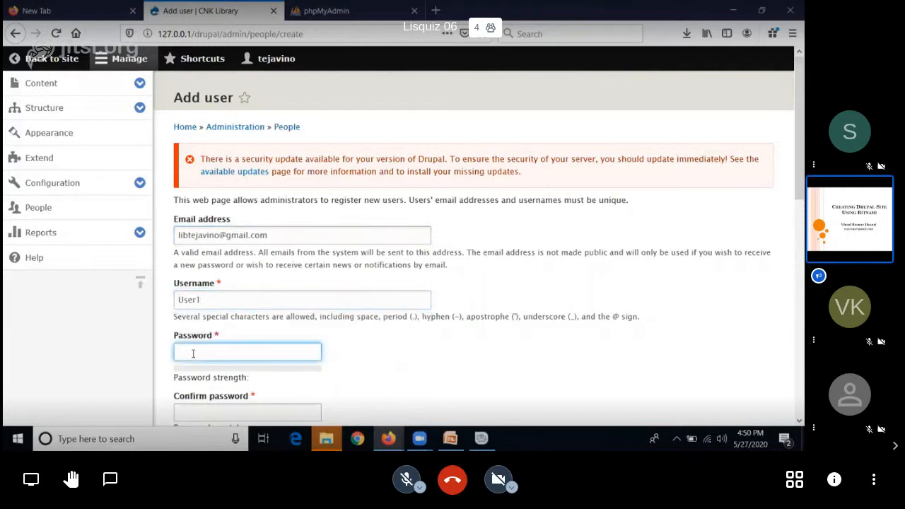
{"action": "type", "text": "1234567"}
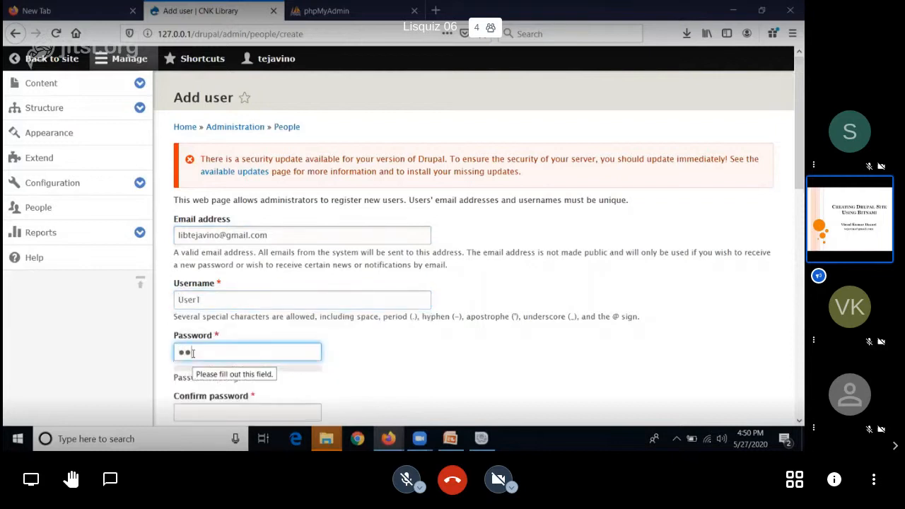
{"action": "type", "text": "89"}
{"action": "key", "text": "ctrl+a"}
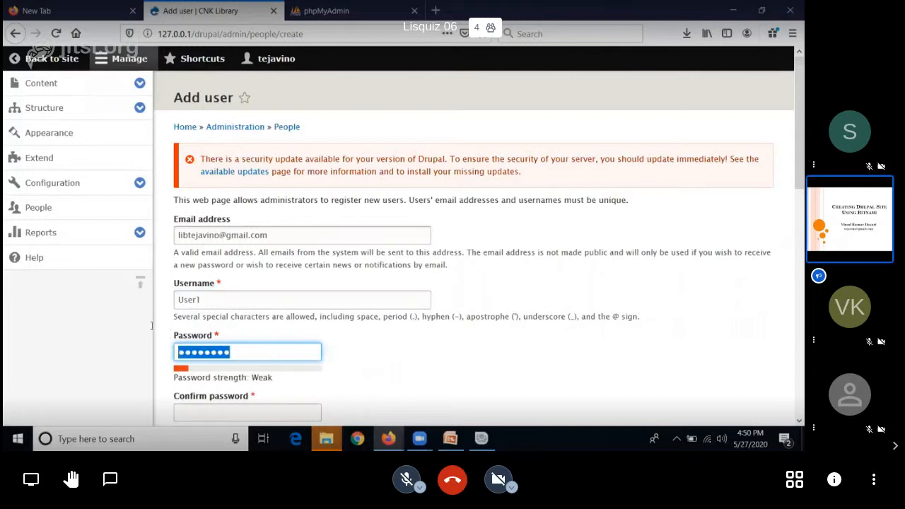
{"action": "type", "text": "123456789"}
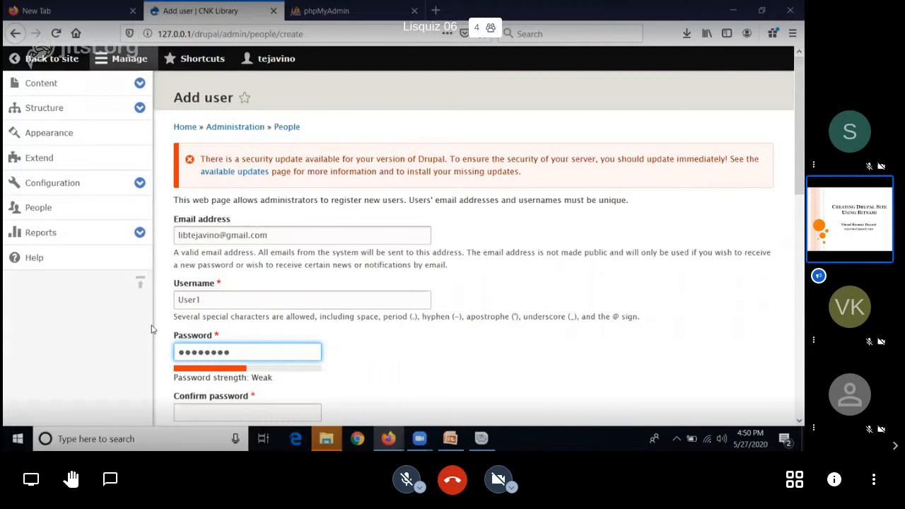
{"action": "scroll", "coordinate": [150, 329], "scroll_direction": "down", "scroll_amount": 2}
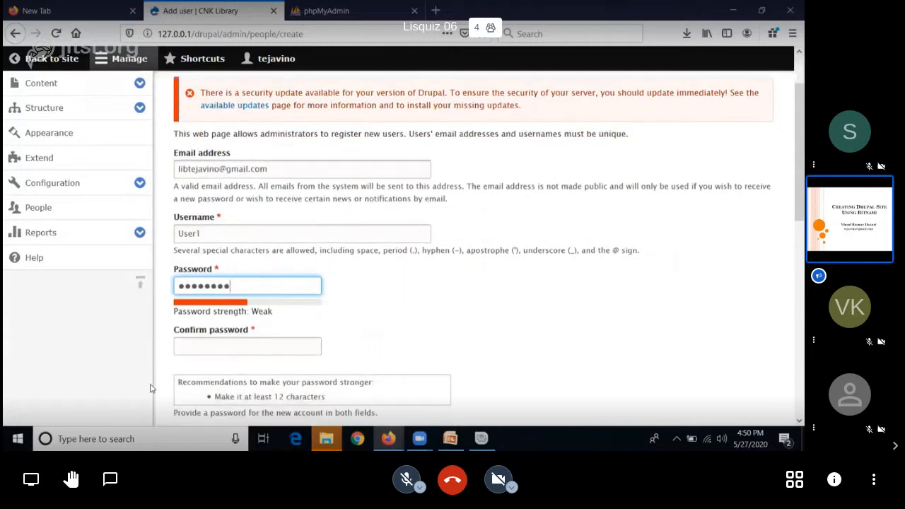
{"action": "left_click", "coordinate": [184, 349]}
{"action": "type", "text": "123"}
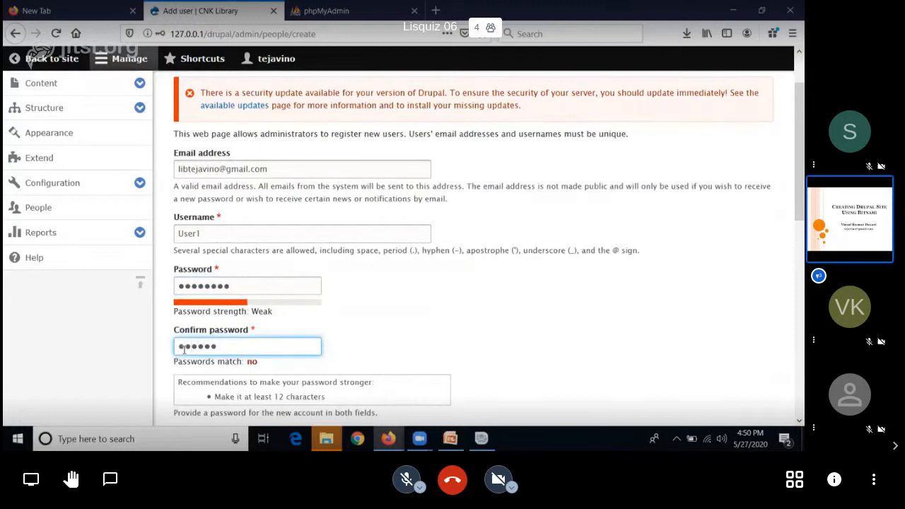
{"action": "type", "text": "45678"}
Step: Give the new user the Administrator role and create the account without saving its login in the browser
{"action": "left_click_drag", "start_coordinate": [791, 164], "coordinate": [791, 269]}
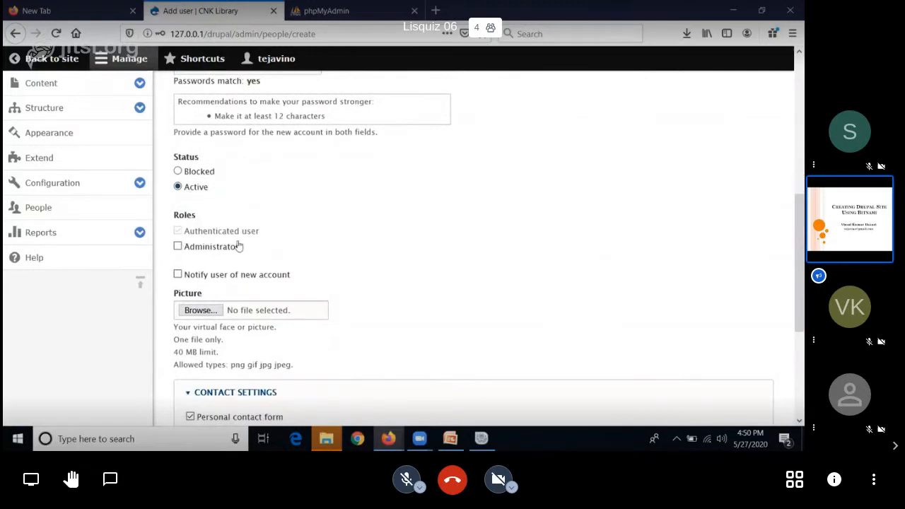
{"action": "left_click", "coordinate": [178, 247]}
{"action": "scroll", "coordinate": [789, 293], "scroll_direction": "down", "scroll_amount": 3}
{"action": "scroll", "coordinate": [789, 293], "scroll_direction": "down", "scroll_amount": 1}
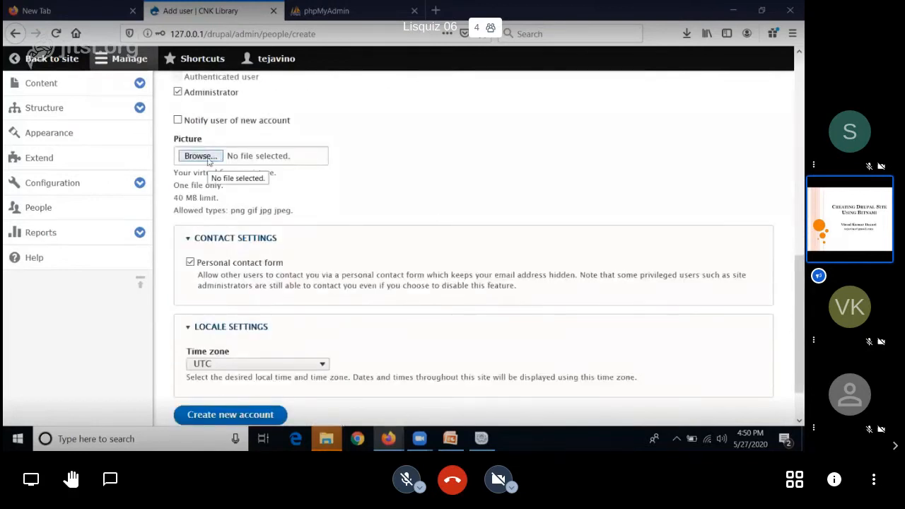
{"action": "scroll", "coordinate": [296, 244], "scroll_direction": "down", "scroll_amount": 2}
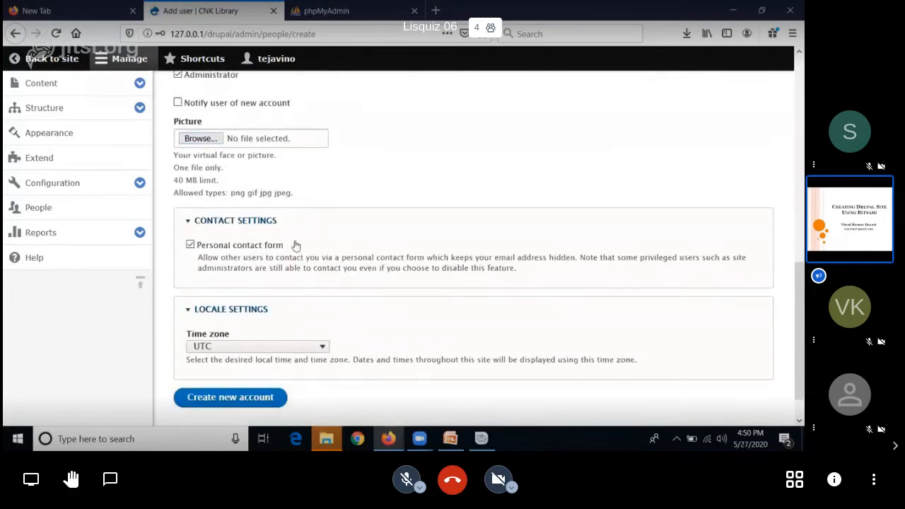
{"action": "left_click", "coordinate": [208, 362]}
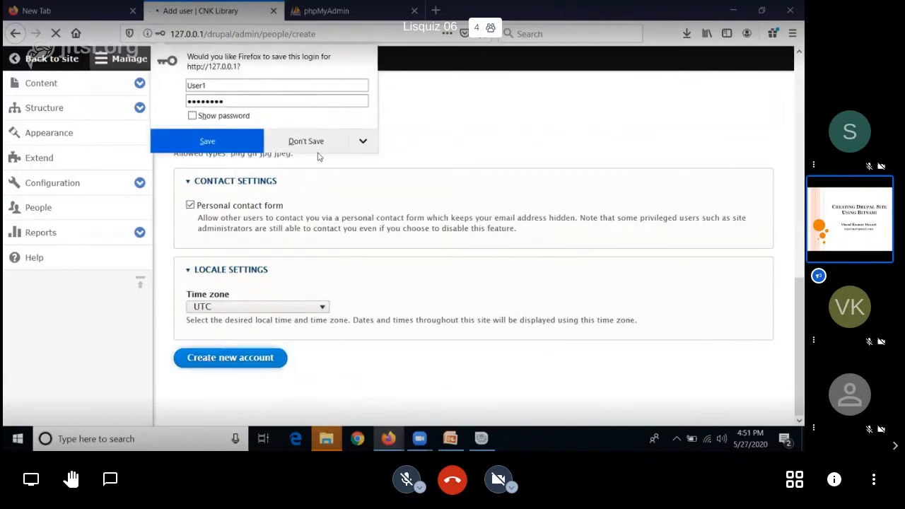
{"action": "left_click", "coordinate": [311, 141]}
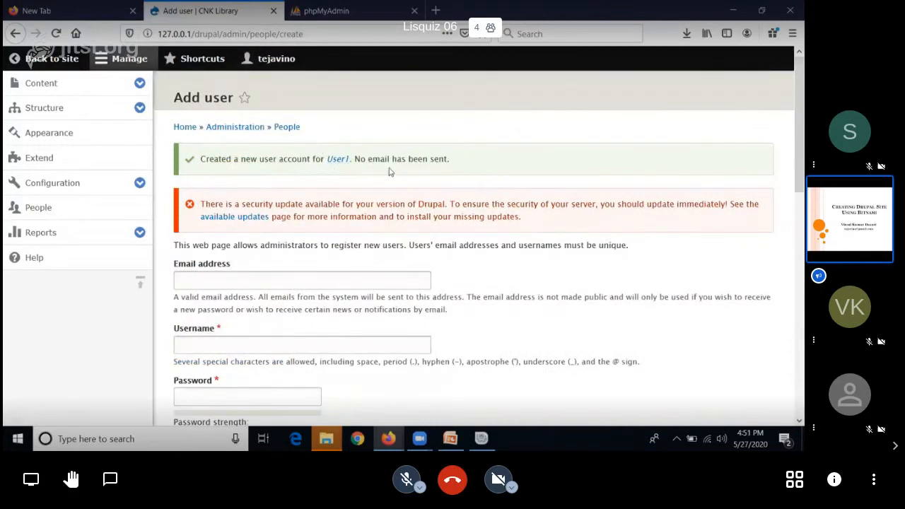
Step: Look through the reports available for the site, from available updates to Views plugins
{"action": "left_click", "coordinate": [63, 244]}
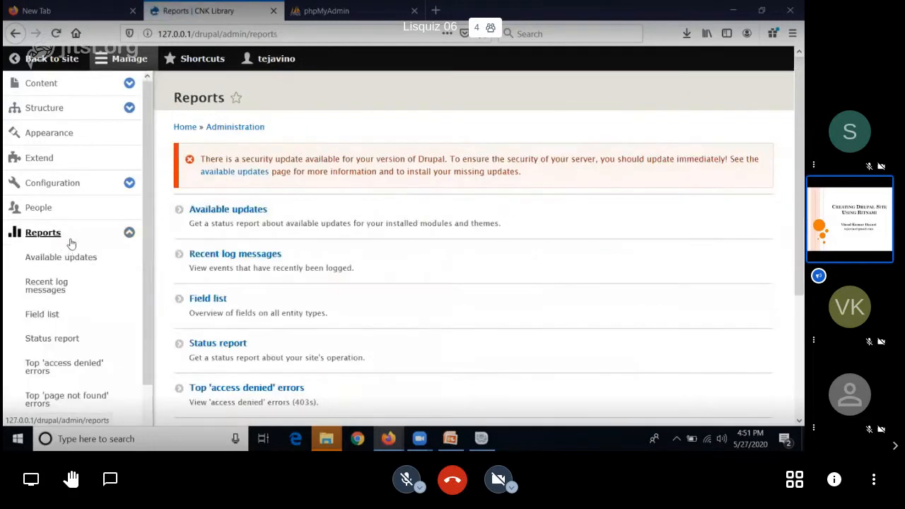
{"action": "scroll", "coordinate": [113, 244], "scroll_direction": "down", "scroll_amount": 3}
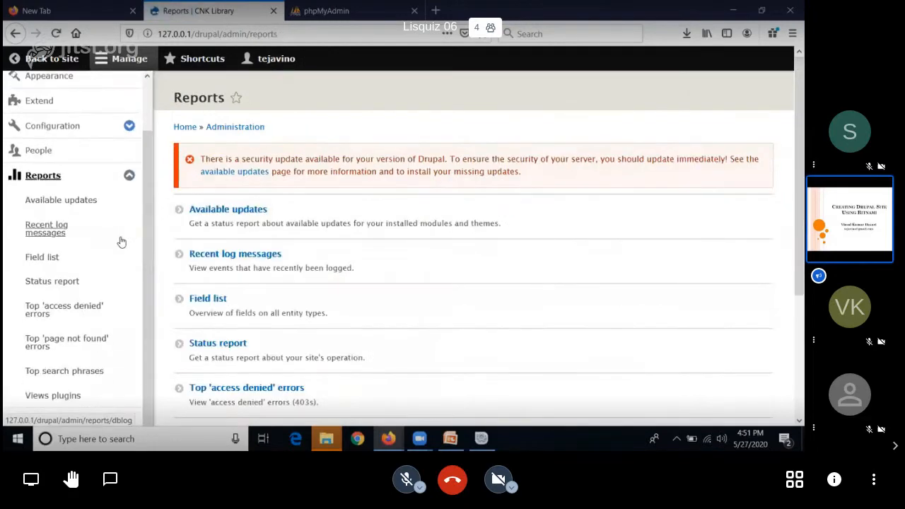
{"action": "scroll", "coordinate": [120, 244], "scroll_direction": "down", "scroll_amount": 2}
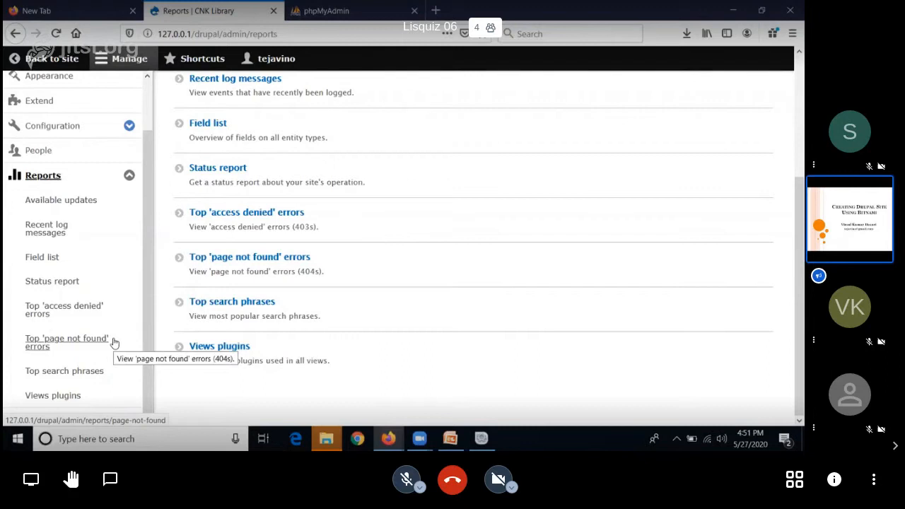
{"action": "scroll", "coordinate": [113, 343], "scroll_direction": "down", "scroll_amount": 1}
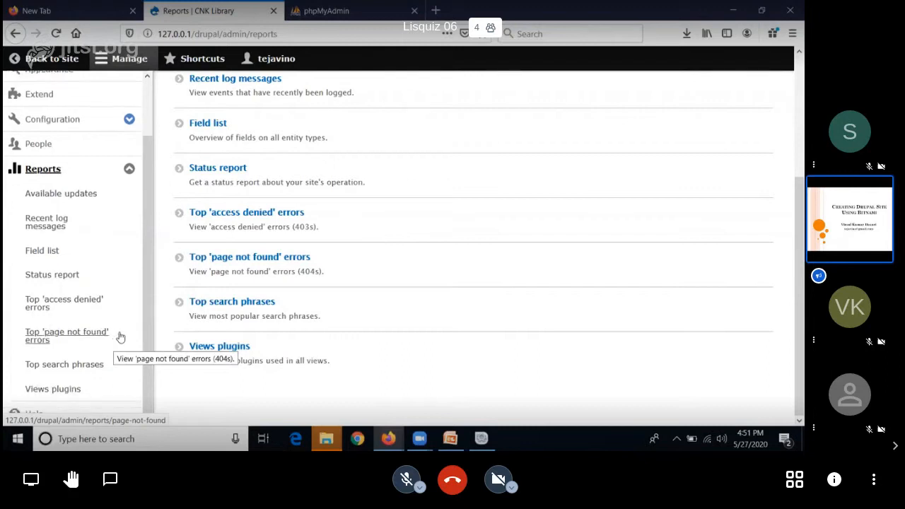
Step: Collapse the Reports submenu, return to the public site and log out of the administrator account
{"action": "left_click", "coordinate": [129, 169]}
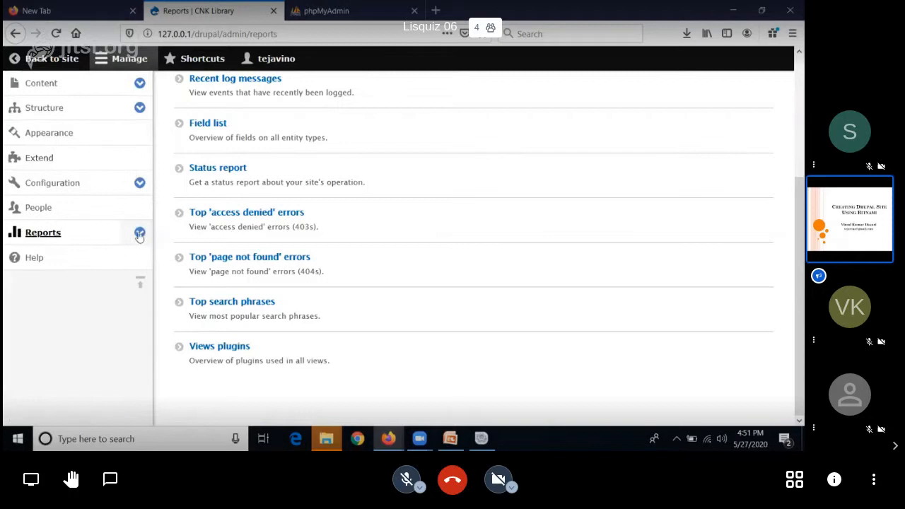
{"action": "scroll", "coordinate": [139, 236], "scroll_direction": "up", "scroll_amount": 3}
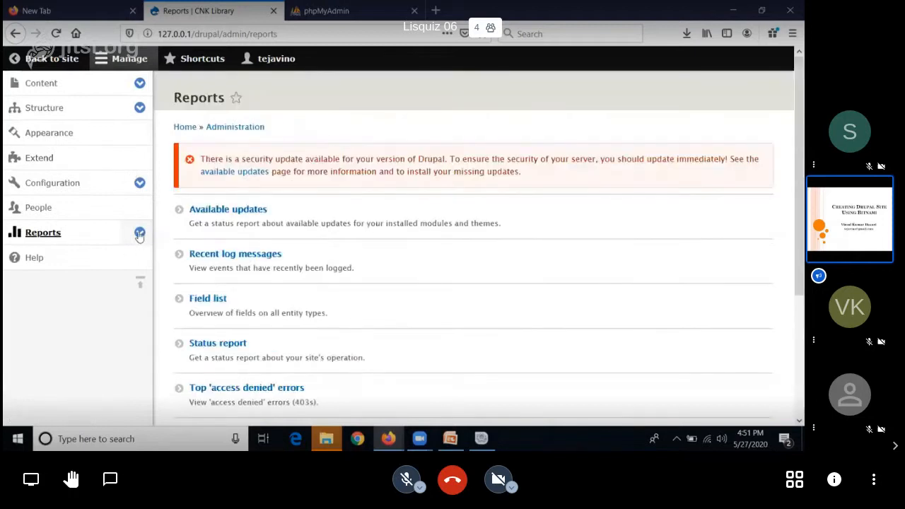
{"action": "left_click", "coordinate": [57, 59]}
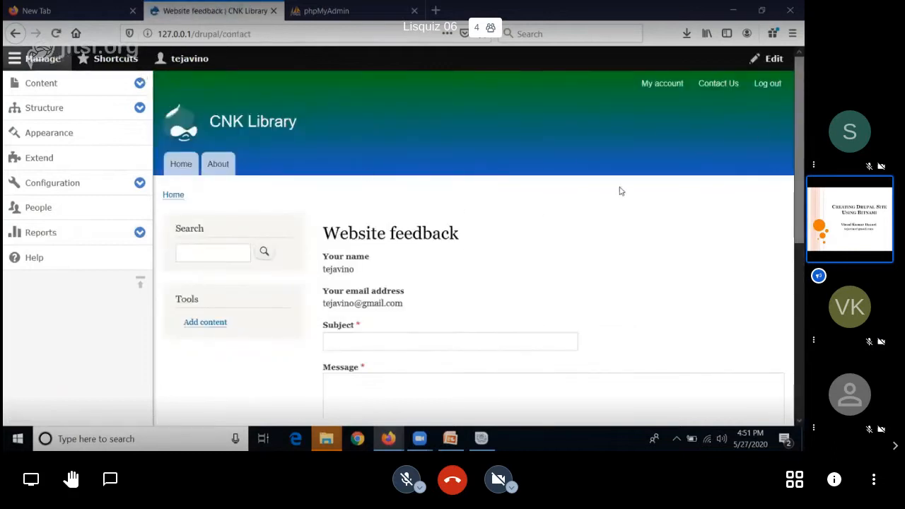
{"action": "left_click", "coordinate": [770, 88]}
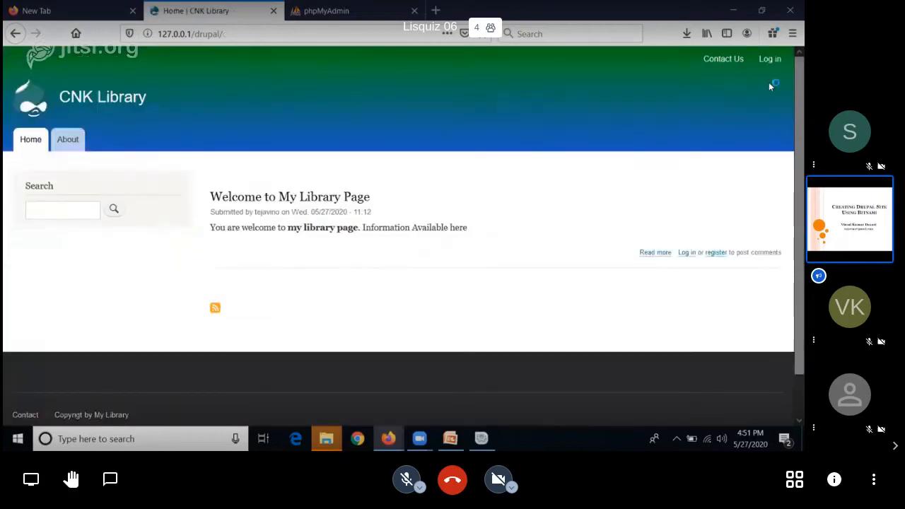
Step: View the About, Contact Us and Home pages of the site as an anonymous visitor
{"action": "left_click", "coordinate": [67, 145]}
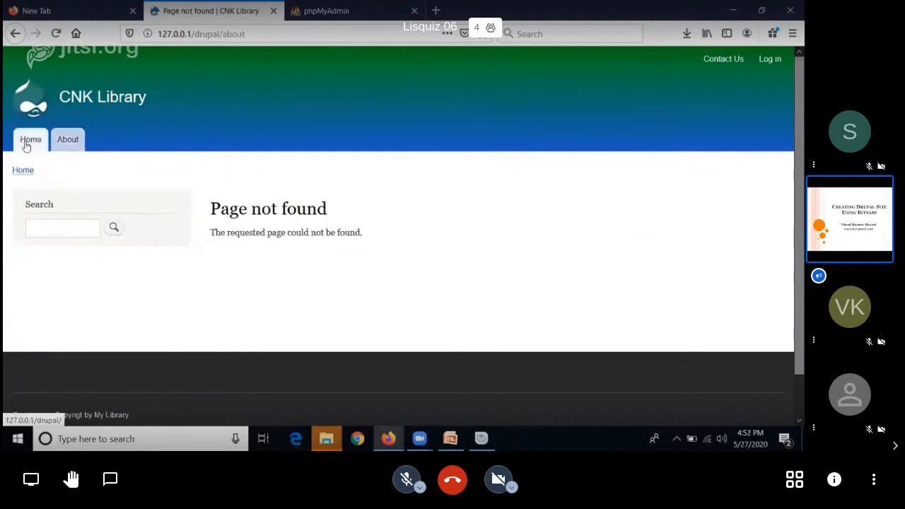
{"action": "left_click", "coordinate": [733, 68]}
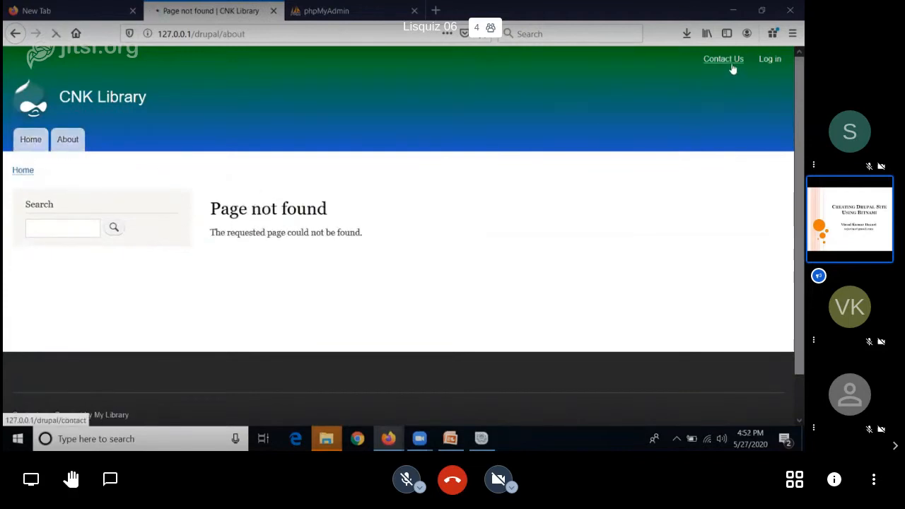
{"action": "scroll", "coordinate": [575, 149], "scroll_direction": "down", "scroll_amount": 3}
{"action": "scroll", "coordinate": [575, 147], "scroll_direction": "up", "scroll_amount": 3}
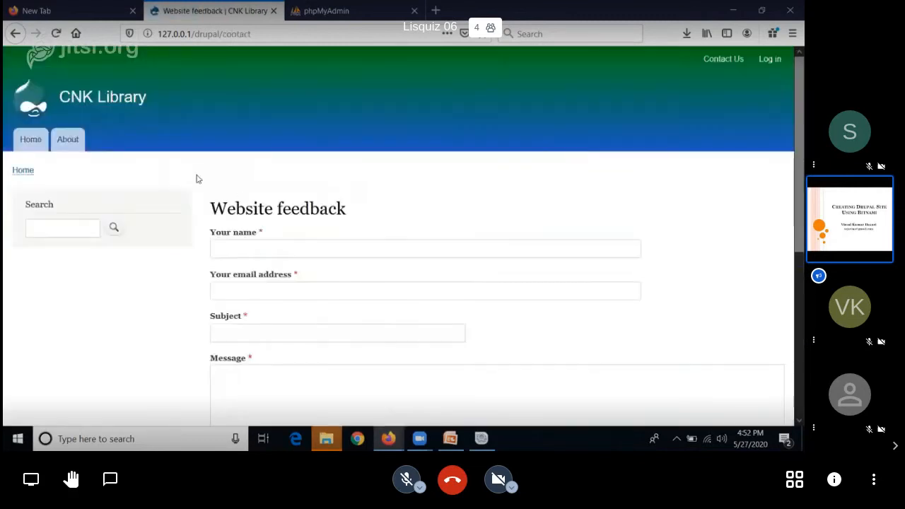
{"action": "left_click", "coordinate": [83, 103]}
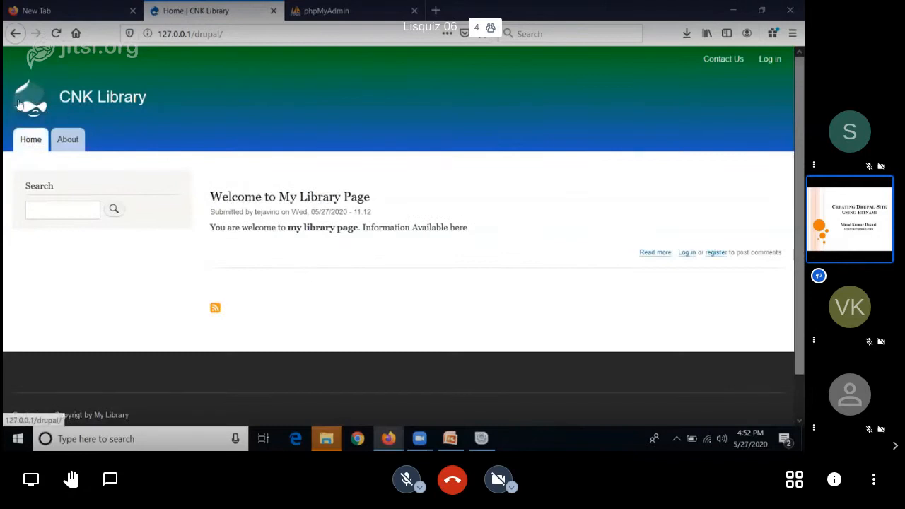
Step: Open the site's login form and fill in the username User1
{"action": "left_click", "coordinate": [770, 60]}
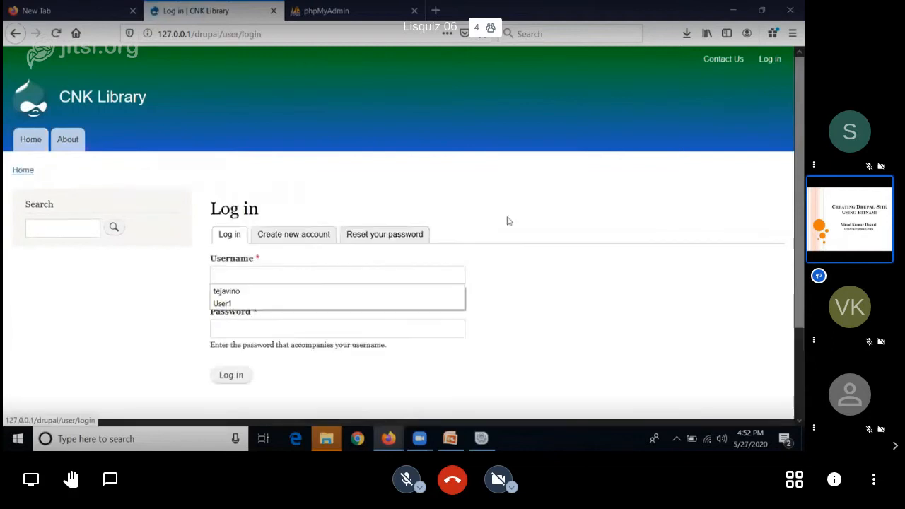
{"action": "left_click", "coordinate": [340, 305]}
Step: Try to log in as User1 with the account password, declining to save the login in the browser
{"action": "left_click", "coordinate": [304, 330]}
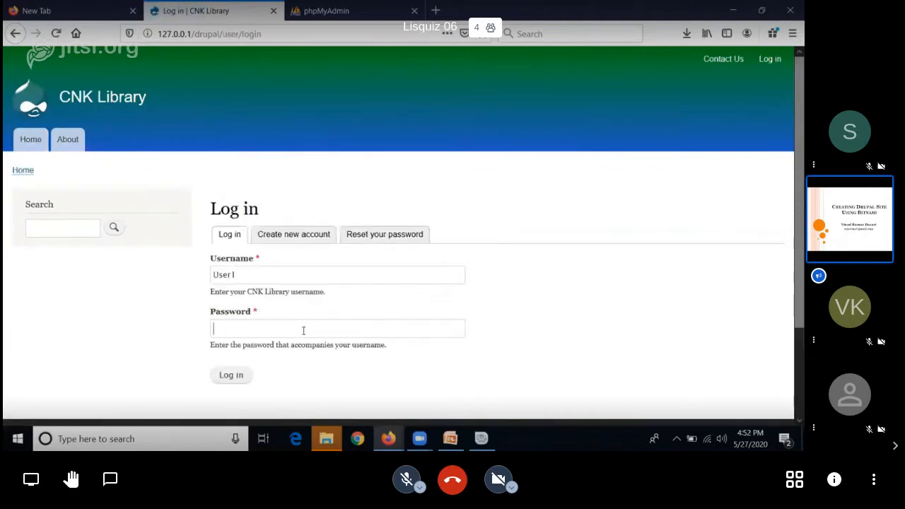
{"action": "type", "text": "12345678910"}
{"action": "left_click", "coordinate": [242, 375]}
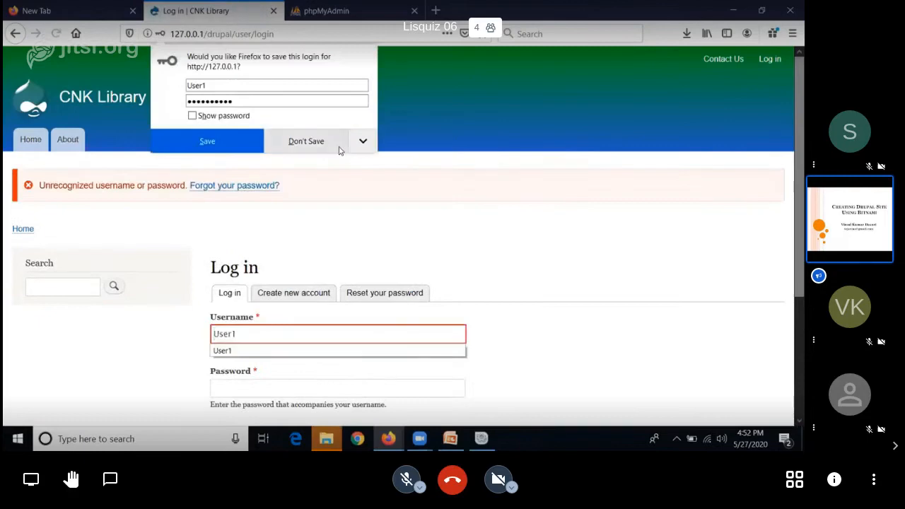
{"action": "left_click", "coordinate": [341, 149]}
{"action": "left_click", "coordinate": [590, 342]}
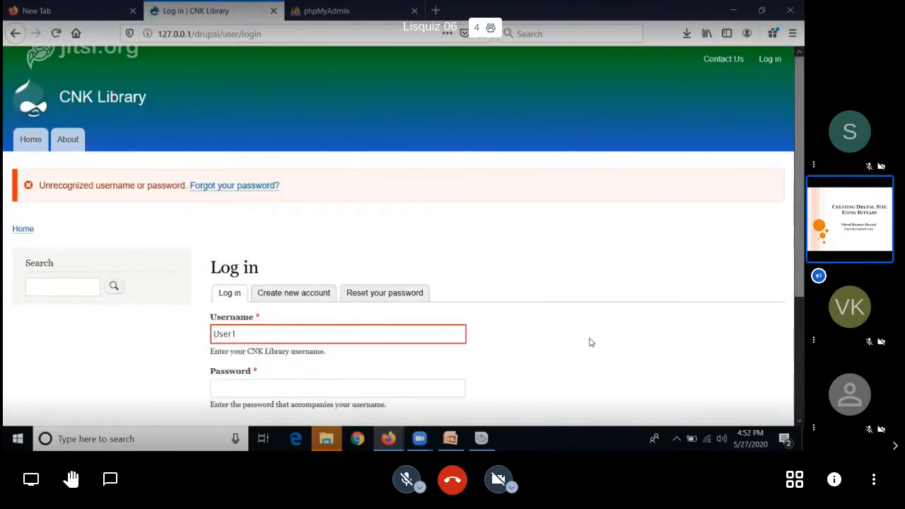
Step: Re-enter the account password for User1, log in and dismiss the browser's offer to save the login
{"action": "scroll", "coordinate": [587, 340], "scroll_direction": "down", "scroll_amount": 3}
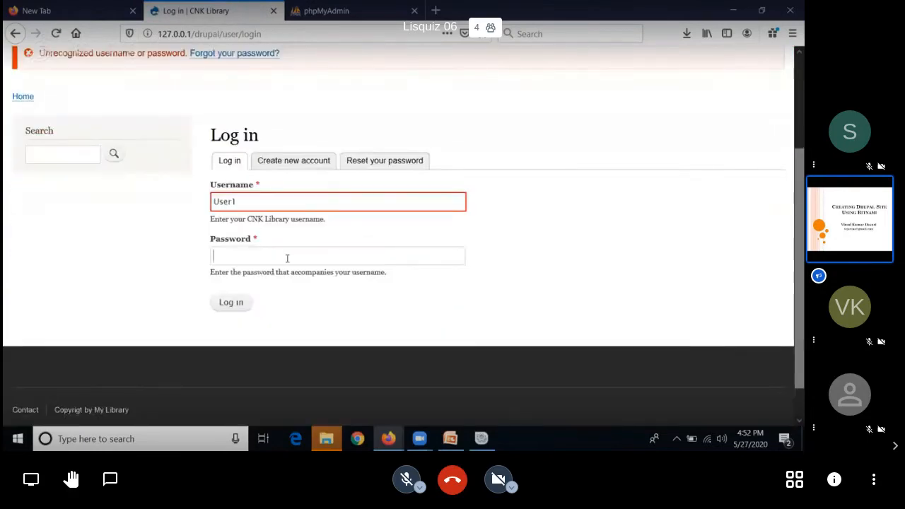
{"action": "type", "text": "us"}
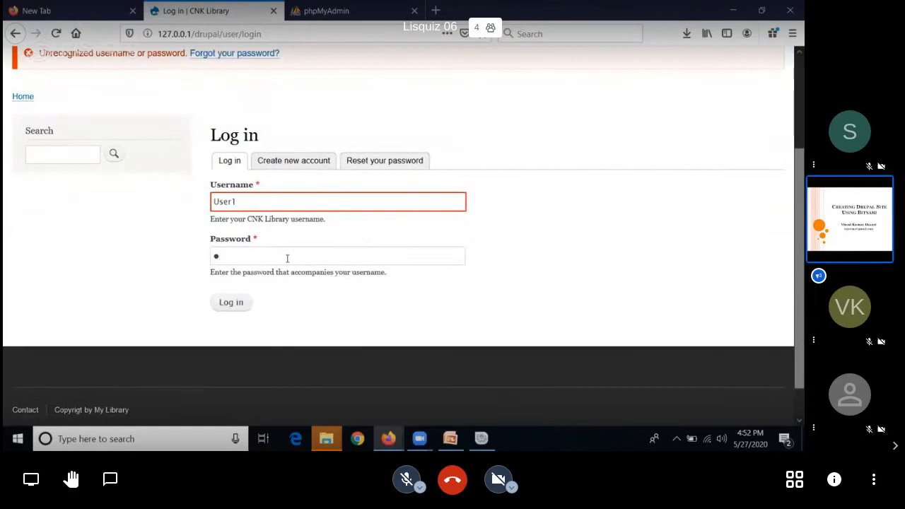
{"action": "type", "text": "er"}
{"action": "type", "text": "••••"}
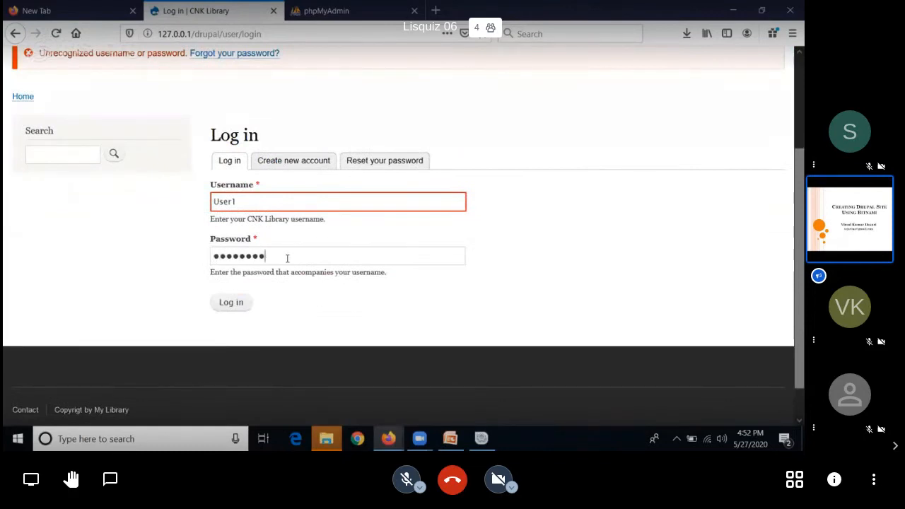
{"action": "left_click", "coordinate": [246, 302]}
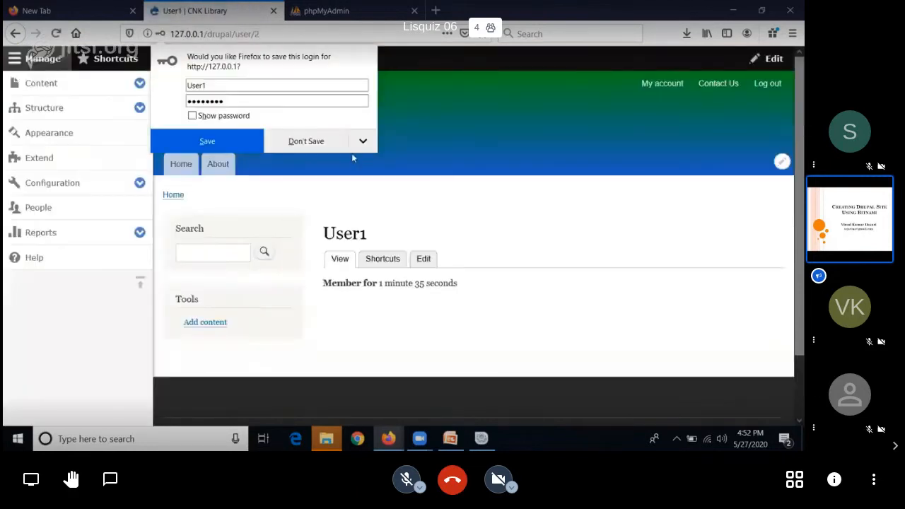
{"action": "left_click", "coordinate": [460, 143]}
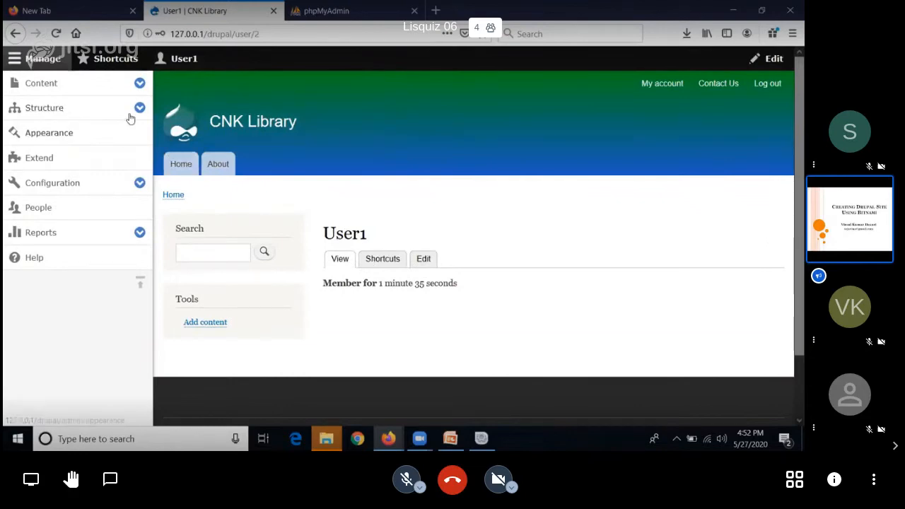
Step: Look through the installed and uninstalled themes and the administration theme setting on the Appearance page, plus the available updates
{"action": "left_click", "coordinate": [121, 135]}
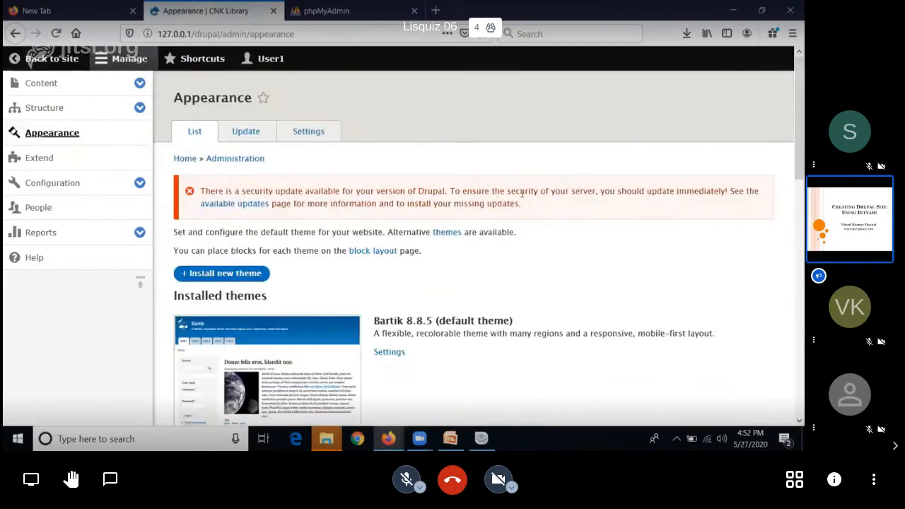
{"action": "scroll", "coordinate": [521, 198], "scroll_direction": "down", "scroll_amount": 2}
{"action": "scroll", "coordinate": [521, 199], "scroll_direction": "down", "scroll_amount": 7}
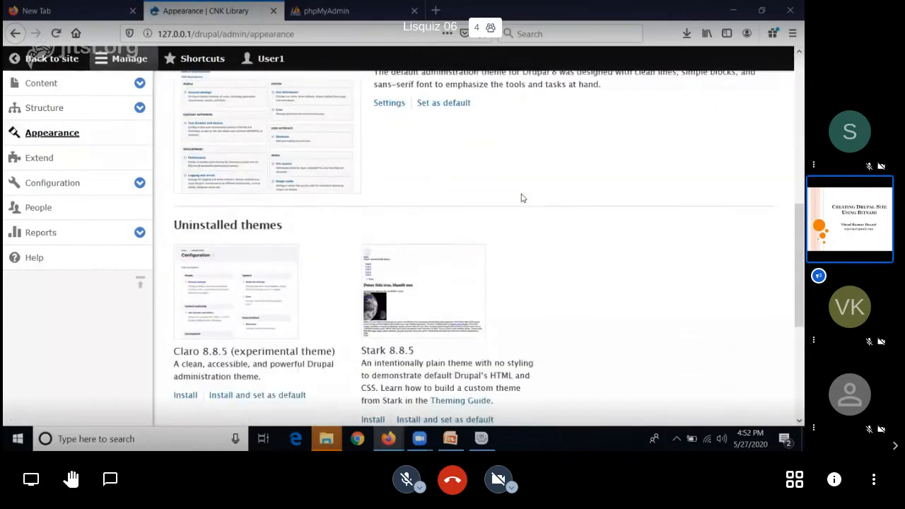
{"action": "scroll", "coordinate": [522, 198], "scroll_direction": "down", "scroll_amount": 3}
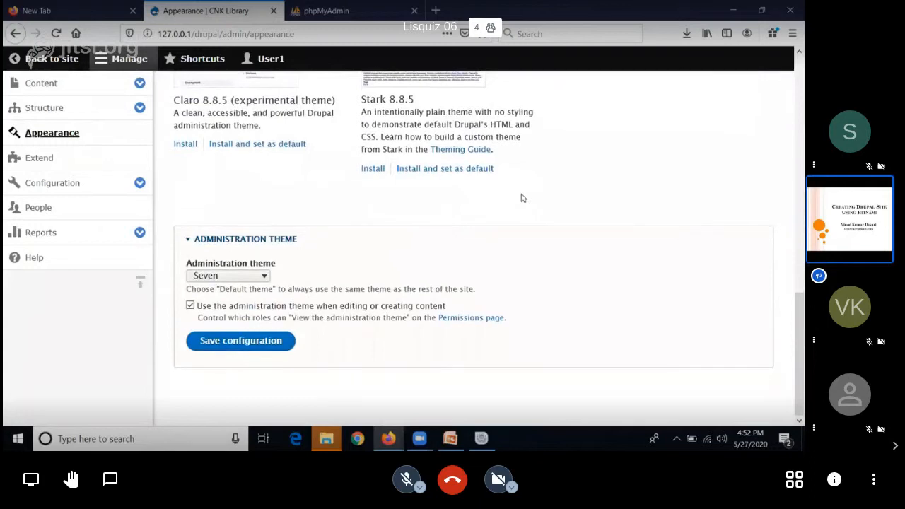
{"action": "scroll", "coordinate": [521, 198], "scroll_direction": "up", "scroll_amount": 9}
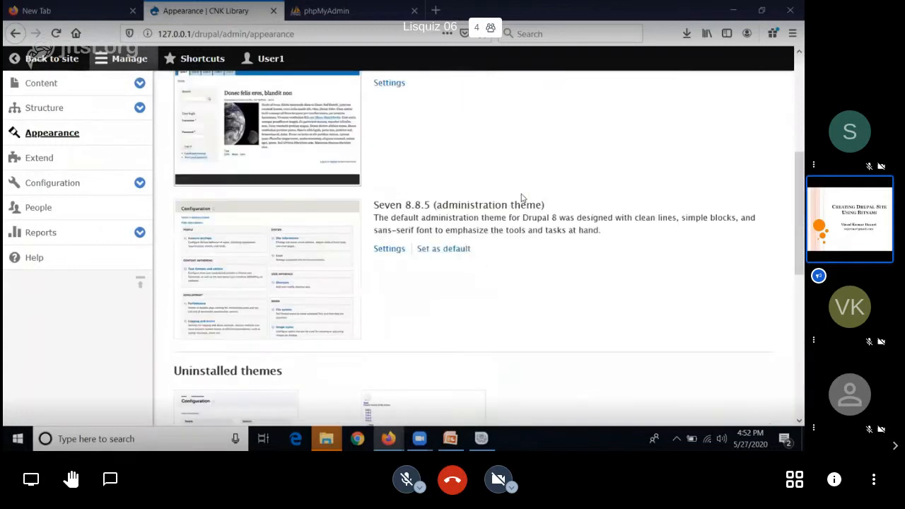
{"action": "scroll", "coordinate": [521, 198], "scroll_direction": "up", "scroll_amount": 3}
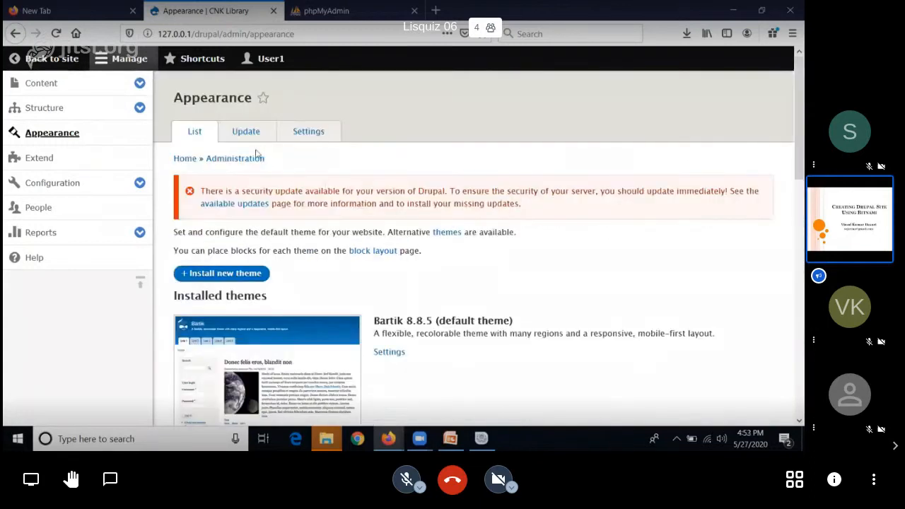
{"action": "left_click", "coordinate": [247, 138]}
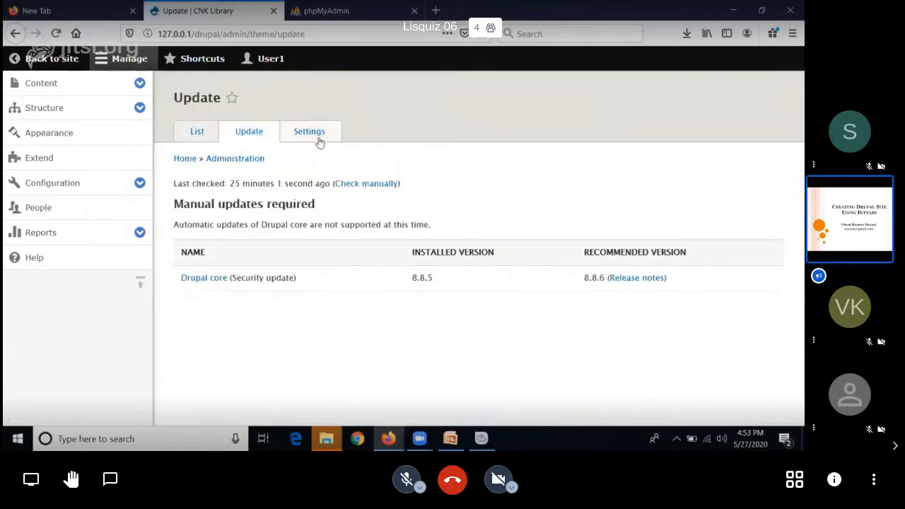
Step: Examine the custom logo options in the global appearance settings by unchecking the theme-supplied logo, and return to the site without saving
{"action": "left_click", "coordinate": [319, 142]}
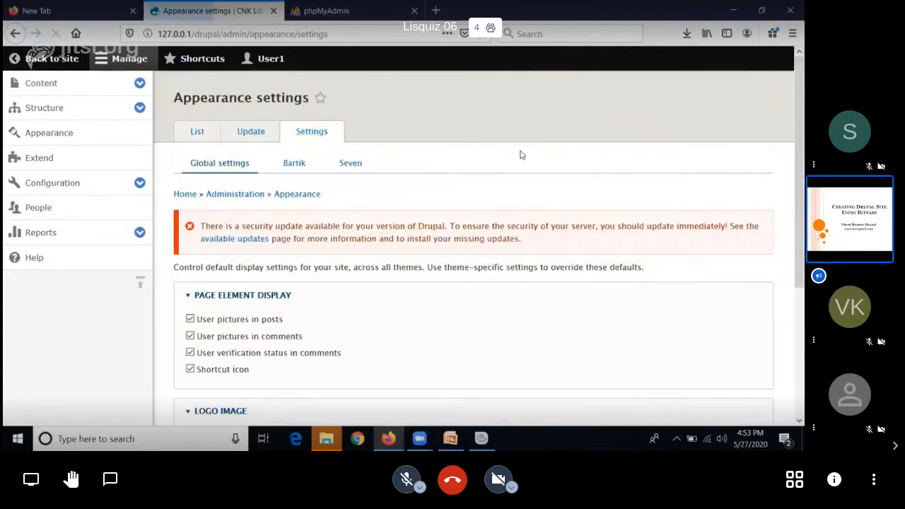
{"action": "scroll", "coordinate": [529, 258], "scroll_direction": "down", "scroll_amount": 5}
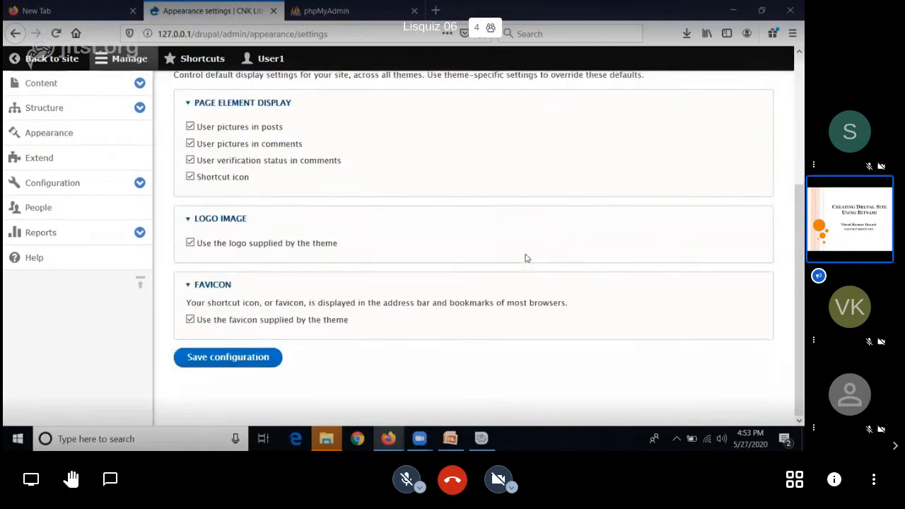
{"action": "left_click", "coordinate": [199, 220]}
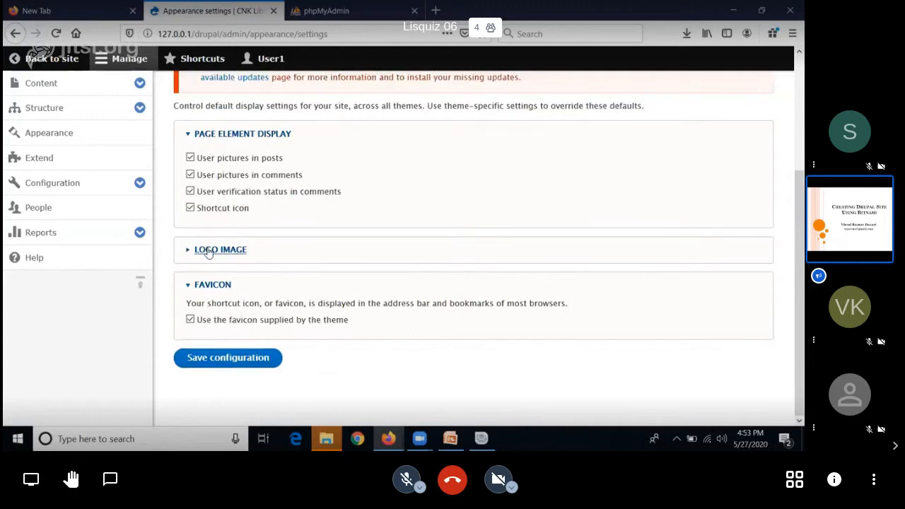
{"action": "left_click", "coordinate": [209, 251]}
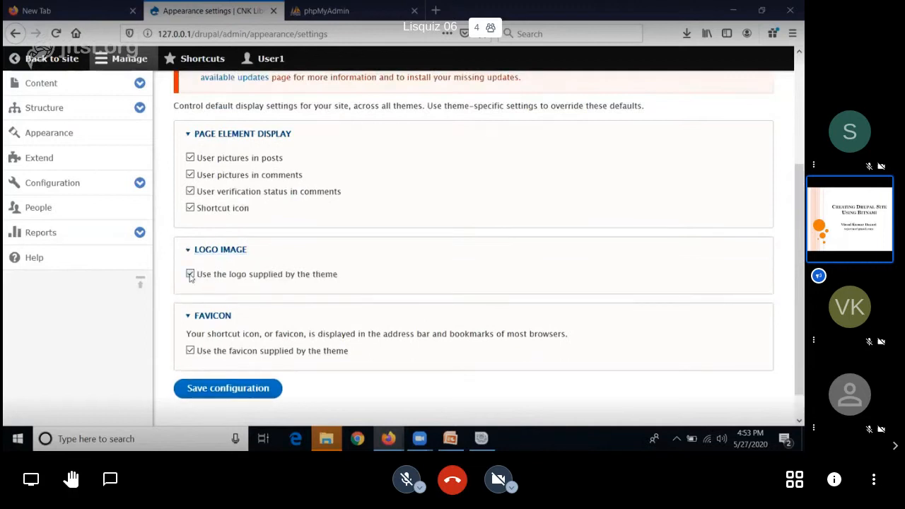
{"action": "left_click", "coordinate": [191, 274]}
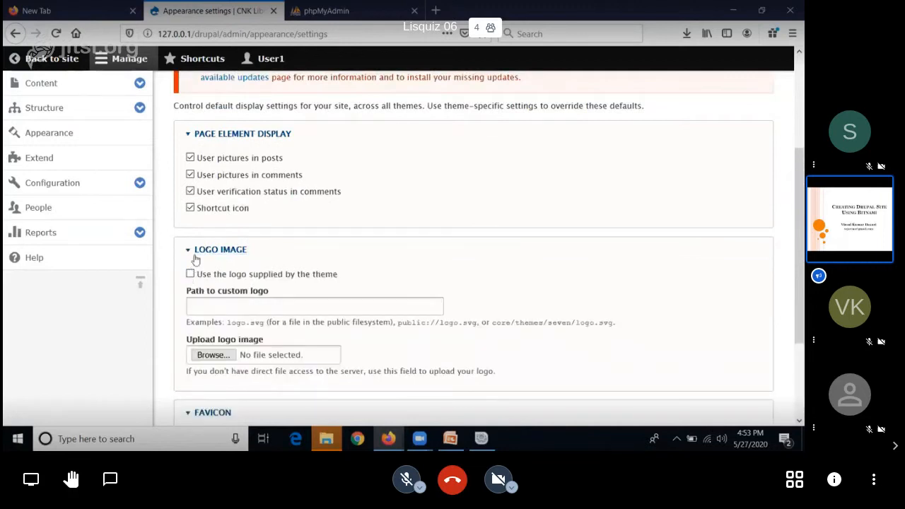
{"action": "left_click", "coordinate": [190, 274]}
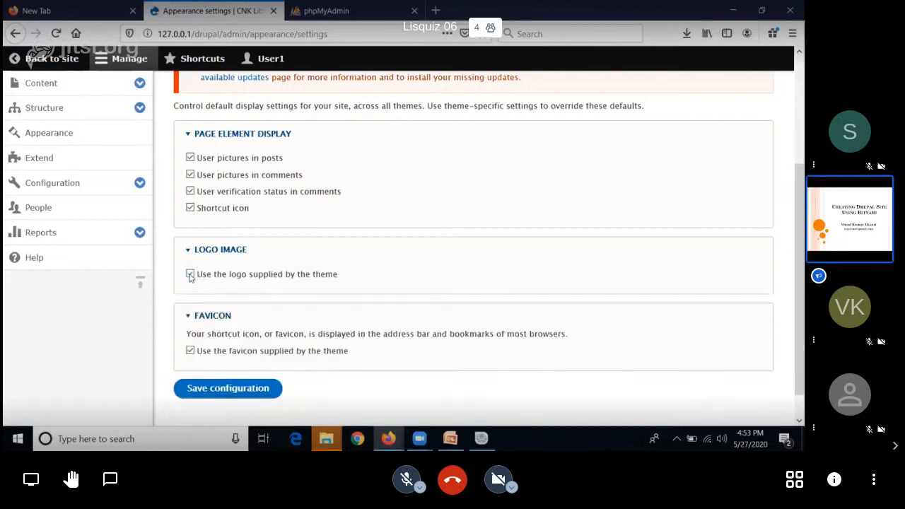
{"action": "left_click", "coordinate": [190, 274]}
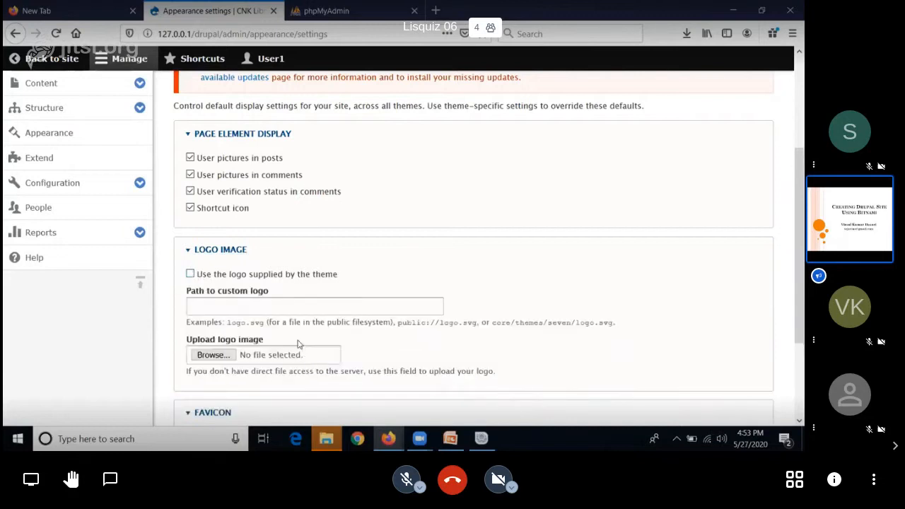
{"action": "scroll", "coordinate": [298, 343], "scroll_direction": "down", "scroll_amount": 2}
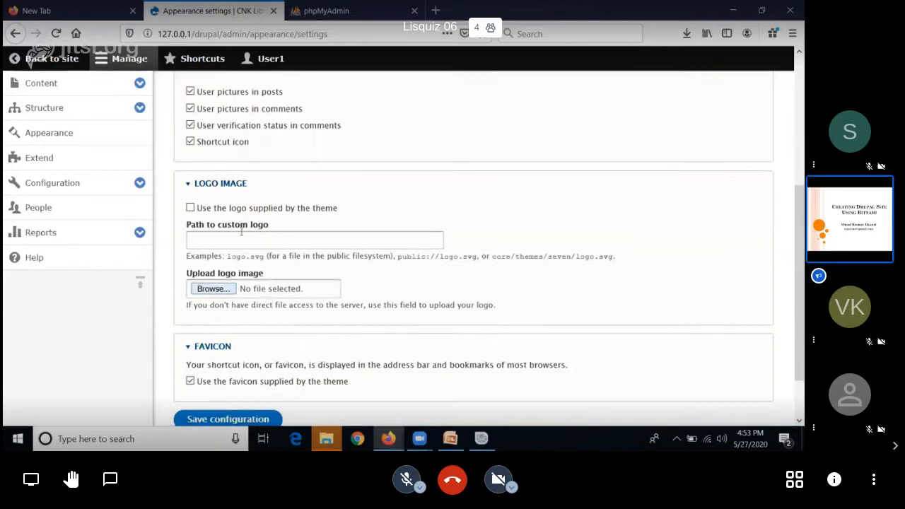
{"action": "left_click", "coordinate": [290, 242]}
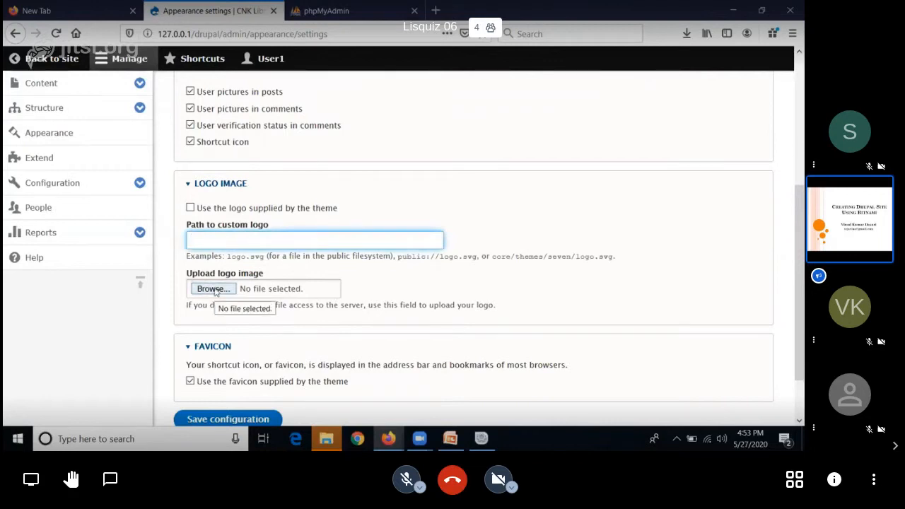
{"action": "scroll", "coordinate": [216, 292], "scroll_direction": "down", "scroll_amount": 2}
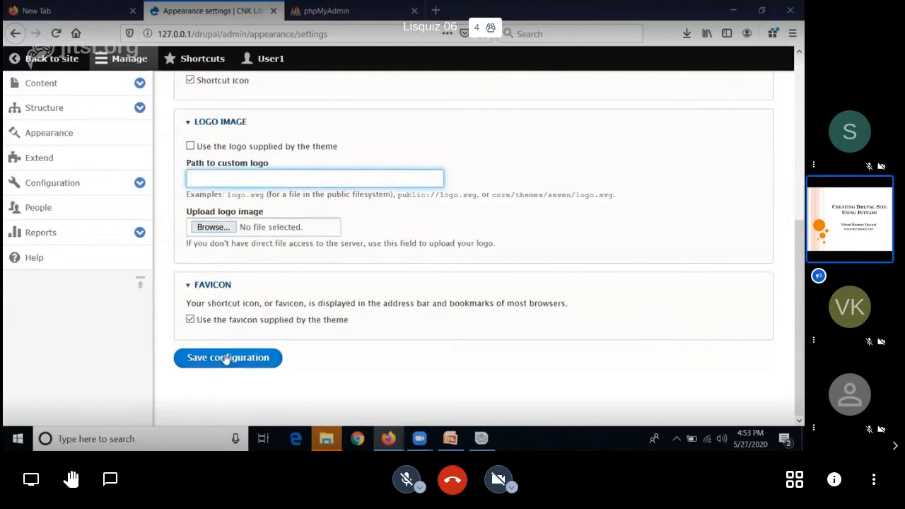
{"action": "scroll", "coordinate": [451, 374], "scroll_direction": "up", "scroll_amount": 4}
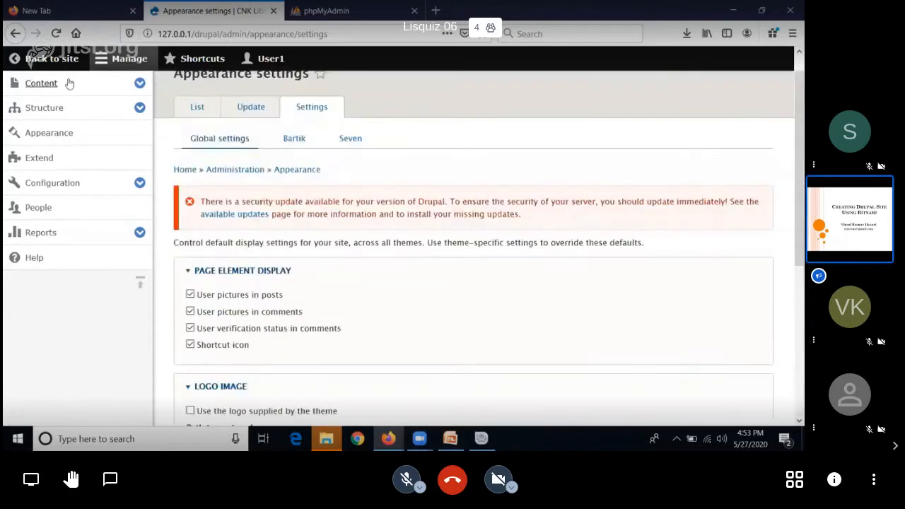
{"action": "left_click", "coordinate": [64, 61]}
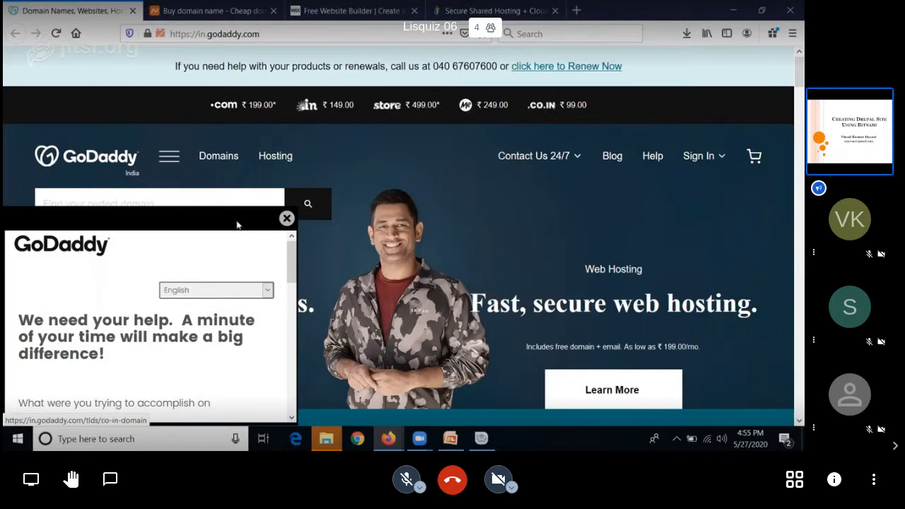
Step: Dismiss the feedback survey and look over the domain name and web hosting offers on the GoDaddy home page
{"action": "left_click", "coordinate": [287, 219]}
{"action": "scroll", "coordinate": [348, 207], "scroll_direction": "down", "scroll_amount": 4}
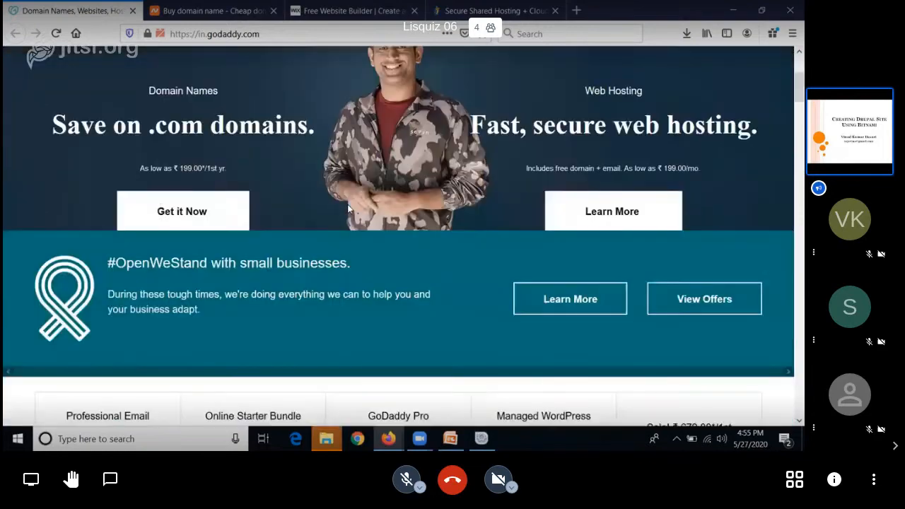
{"action": "scroll", "coordinate": [348, 207], "scroll_direction": "down", "scroll_amount": 3}
{"action": "scroll", "coordinate": [233, 162], "scroll_direction": "up", "scroll_amount": 8}
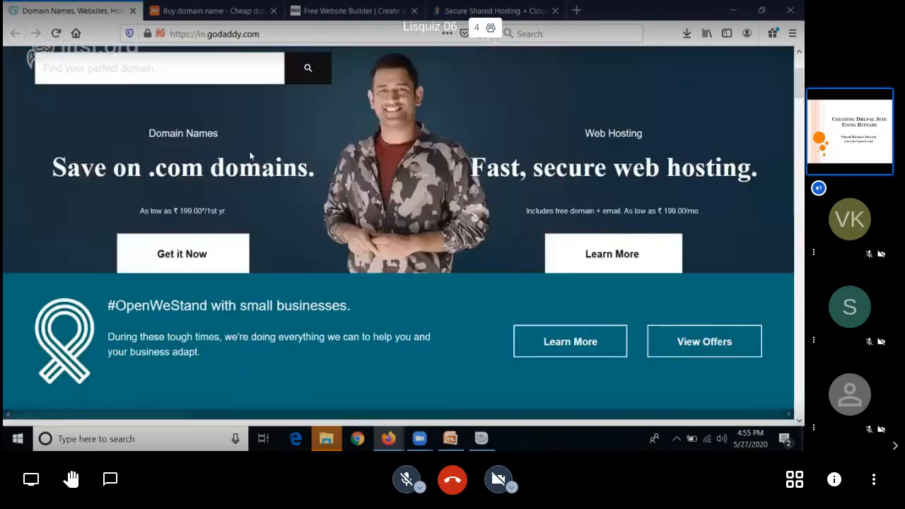
Step: Look through the home pages of the other domain, website builder and hosting providers: Namecheap, Wix and HostGator
{"action": "left_click", "coordinate": [167, 24]}
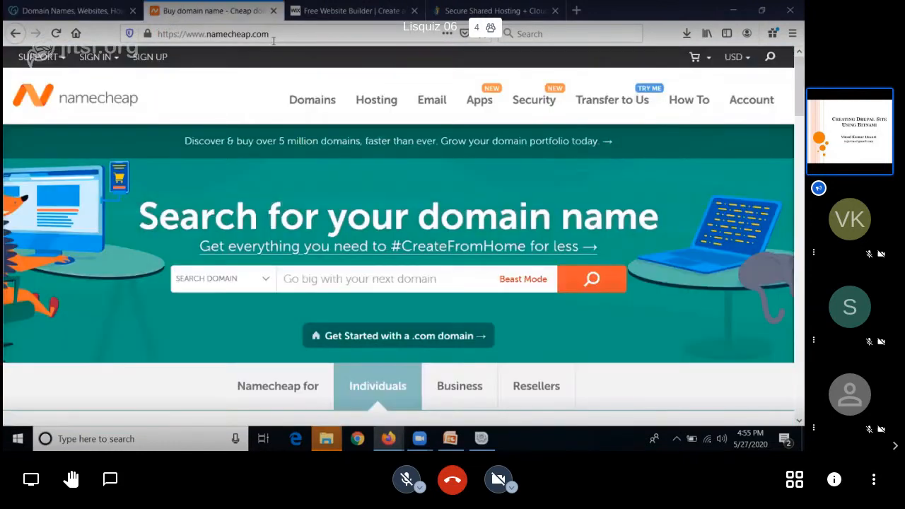
{"action": "scroll", "coordinate": [393, 195], "scroll_direction": "down", "scroll_amount": 5}
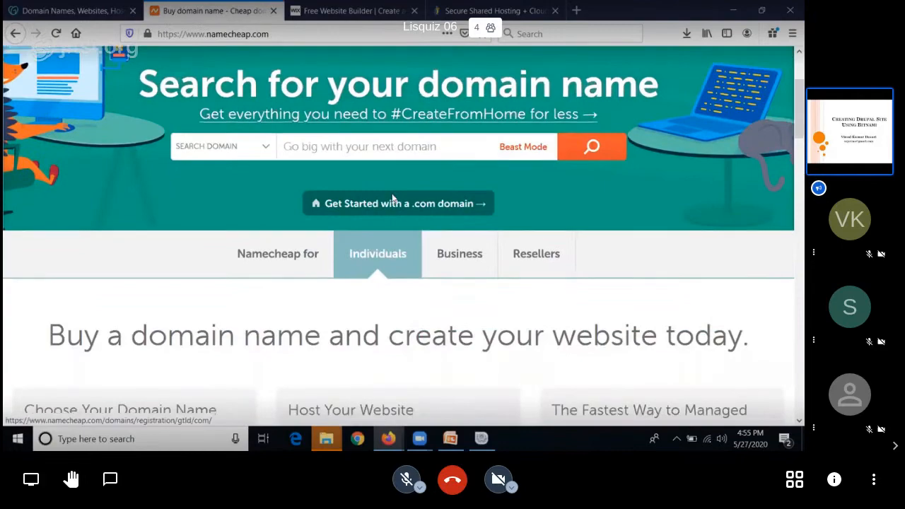
{"action": "scroll", "coordinate": [393, 195], "scroll_direction": "up", "scroll_amount": 5}
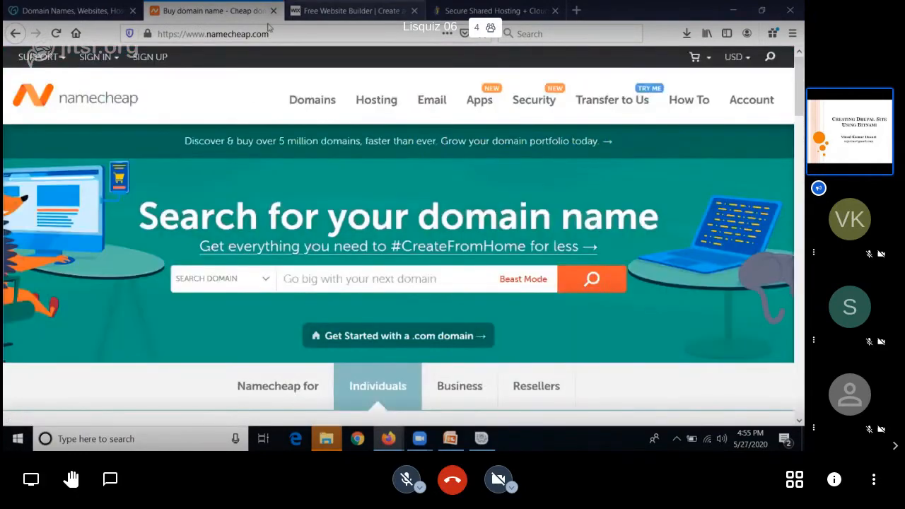
{"action": "left_click", "coordinate": [311, 10]}
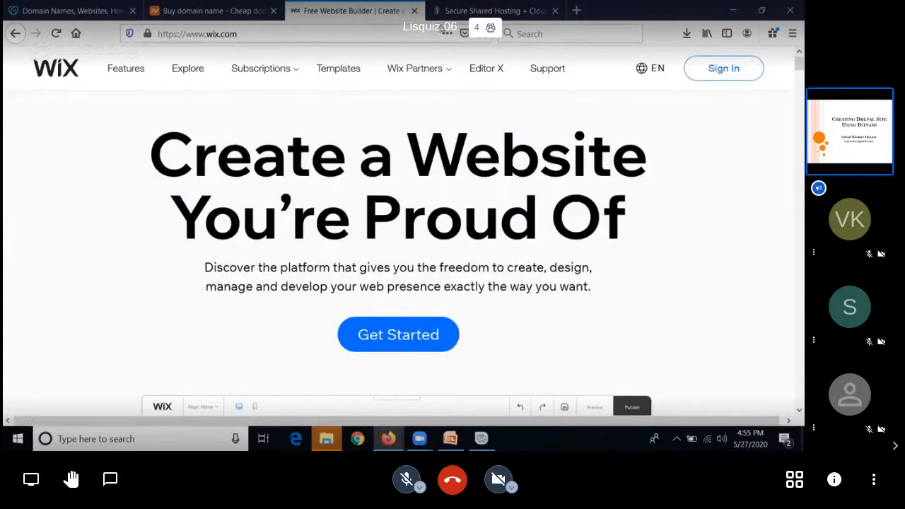
{"action": "key", "text": "ctrl+Tab"}
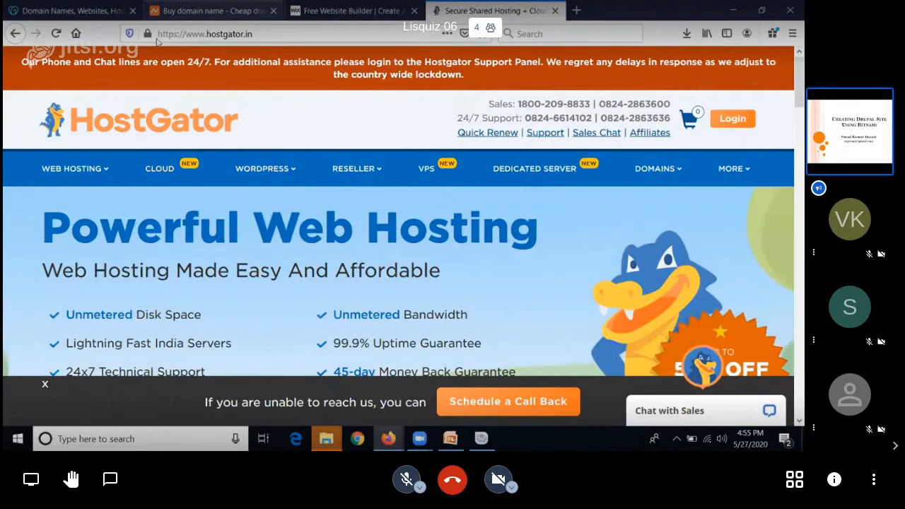
Step: Go back to the GoDaddy page, then switch to the Firefox window with the User1 page of the CNK Library site
{"action": "left_click", "coordinate": [167, 11]}
{"action": "left_click", "coordinate": [119, 12]}
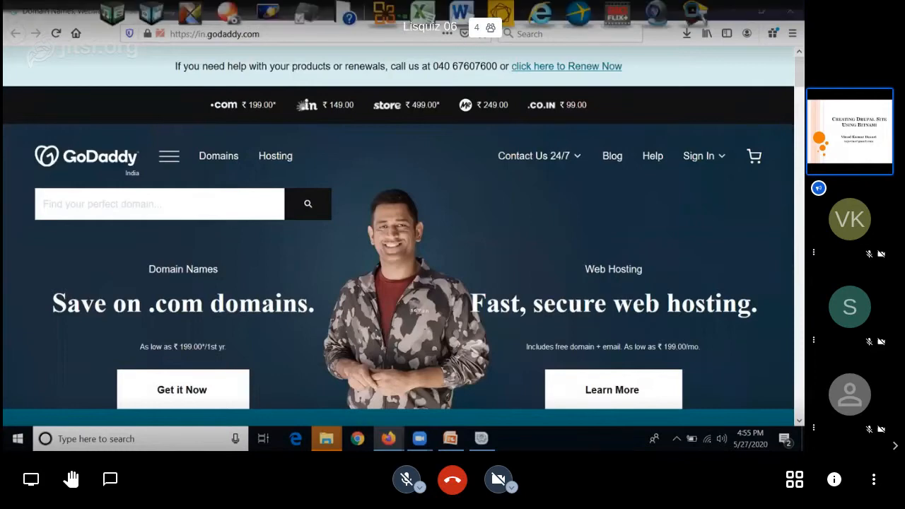
{"action": "mouse_move", "coordinate": [388, 438]}
{"action": "left_click", "coordinate": [430, 384]}
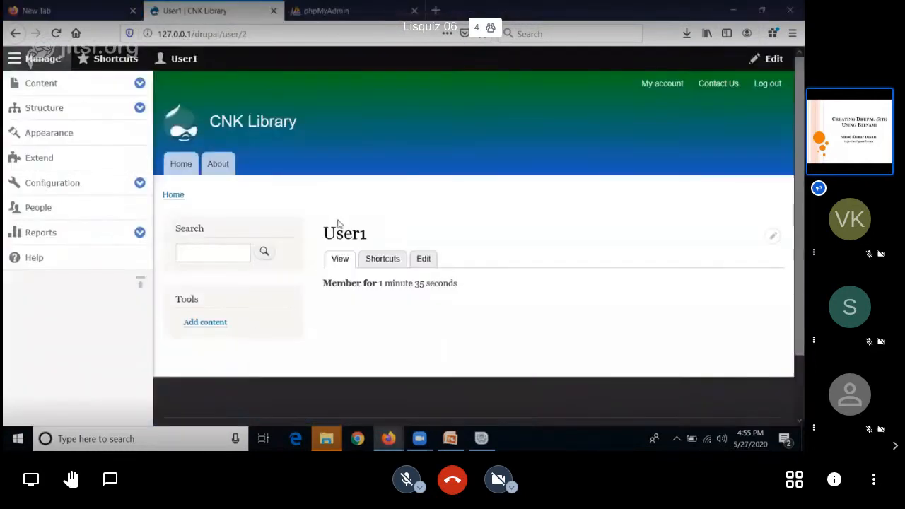